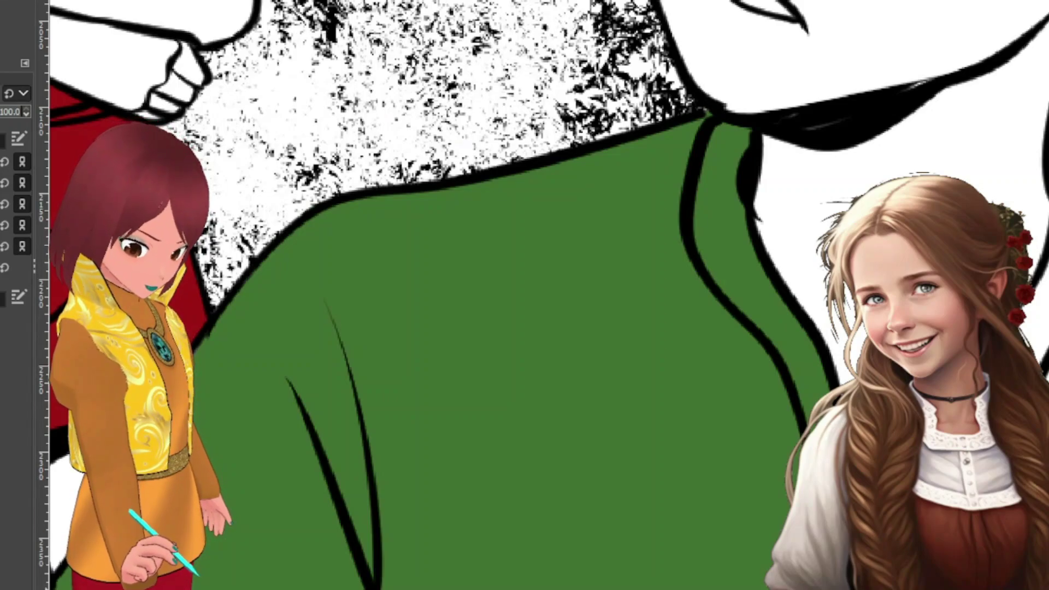
Step: Paint the rest of the foreground boy's shirt flat green up to the outlines and panel border, erasing the spill past the border
drag(1035, 366, 1042, 257)
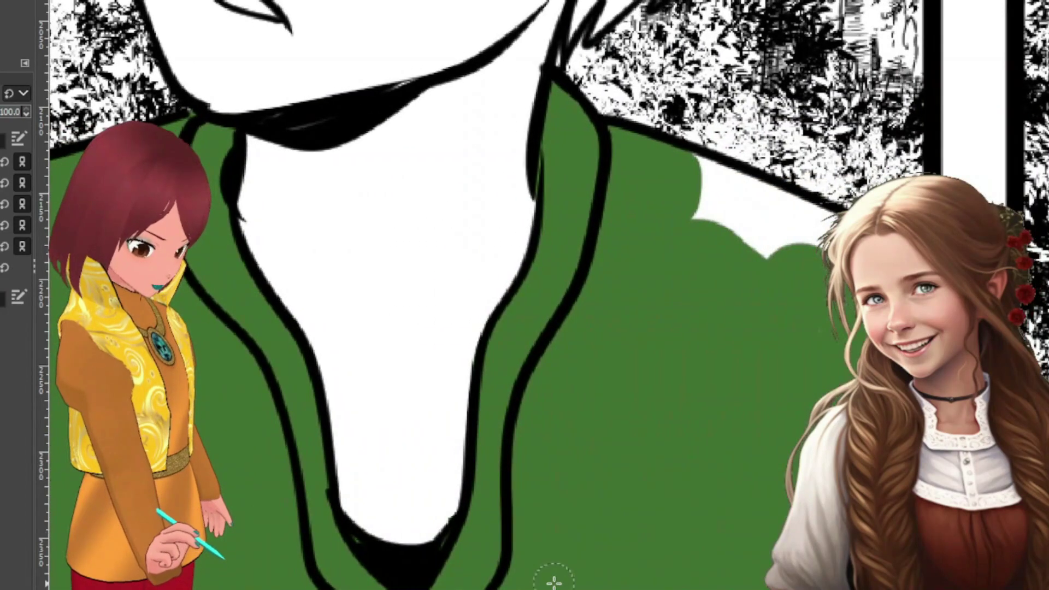
mouse_move(710, 227)
mouse_down()
mouse_move(779, 258)
mouse_move(745, 203)
mouse_move(698, 173)
mouse_move(738, 181)
mouse_move(785, 210)
mouse_move(828, 214)
mouse_up()
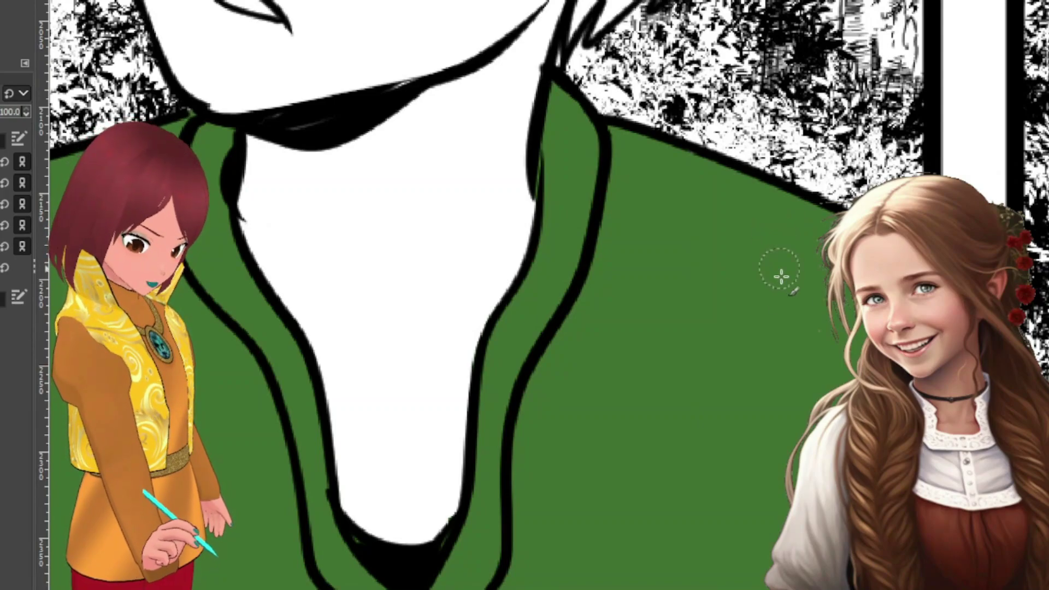
scroll(778, 246, down, 5)
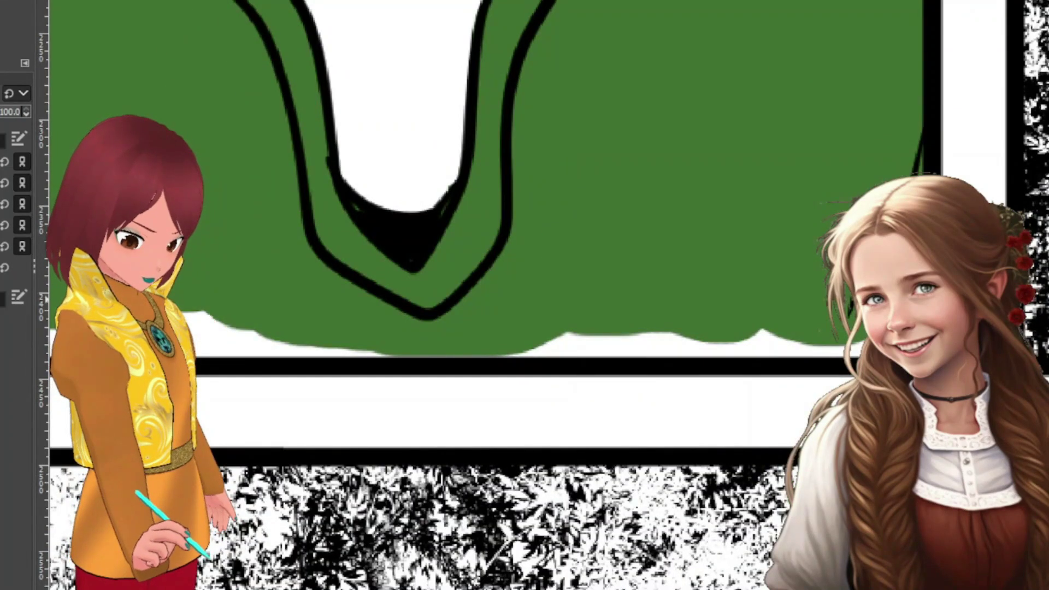
mouse_move(858, 348)
mouse_down()
mouse_move(457, 347)
mouse_move(786, 344)
mouse_move(674, 333)
mouse_move(375, 337)
mouse_move(445, 362)
mouse_move(59, 314)
mouse_up()
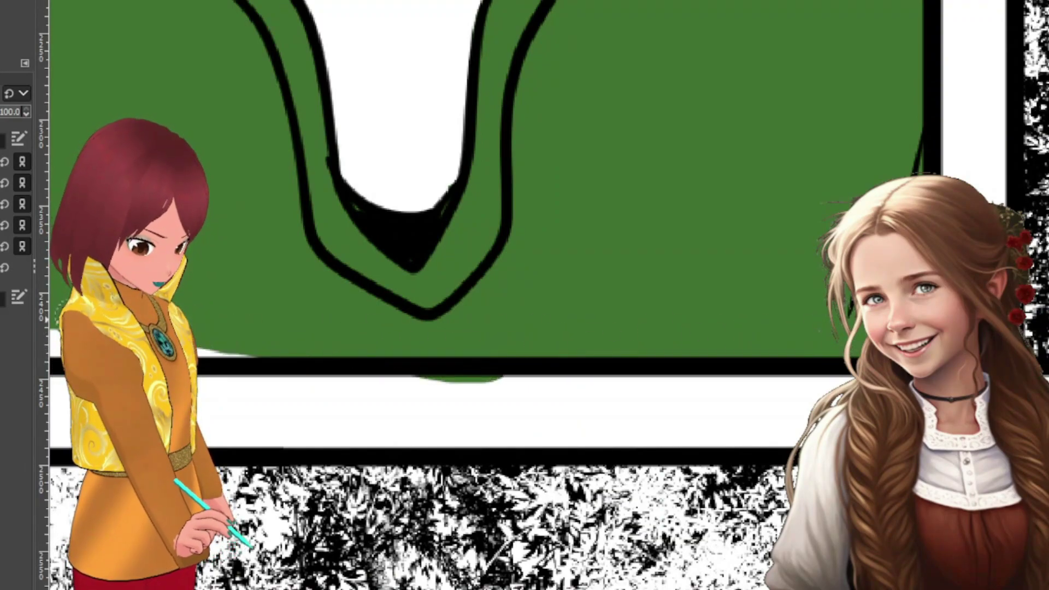
drag(195, 341, 262, 342)
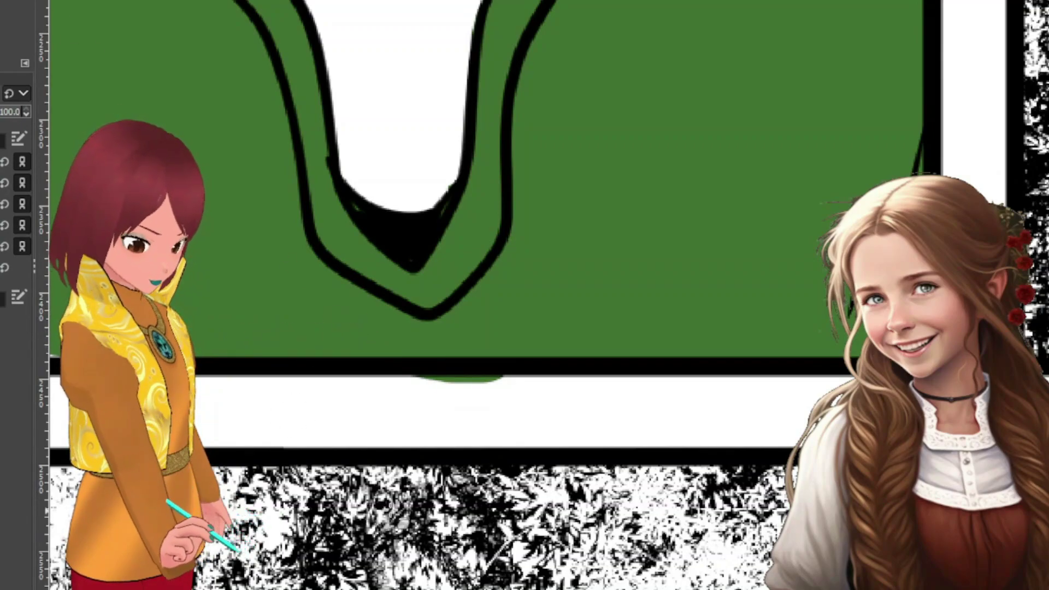
drag(421, 399, 515, 386)
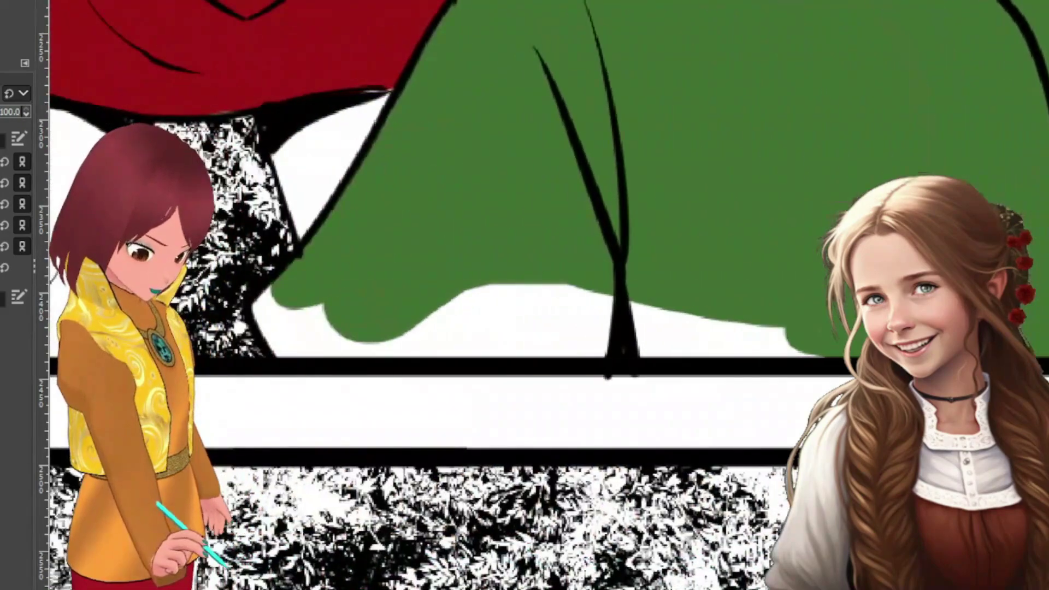
mouse_move(295, 300)
mouse_down()
mouse_move(287, 344)
mouse_move(434, 343)
mouse_move(307, 316)
mouse_move(490, 346)
mouse_move(811, 354)
mouse_move(544, 306)
mouse_move(426, 309)
mouse_move(489, 296)
mouse_move(751, 327)
mouse_move(490, 321)
mouse_up()
Step: Look over the red and green clothing and compare the characters across the page's other panels
scroll(801, 260, up, 3)
scroll(801, 261, up, 9)
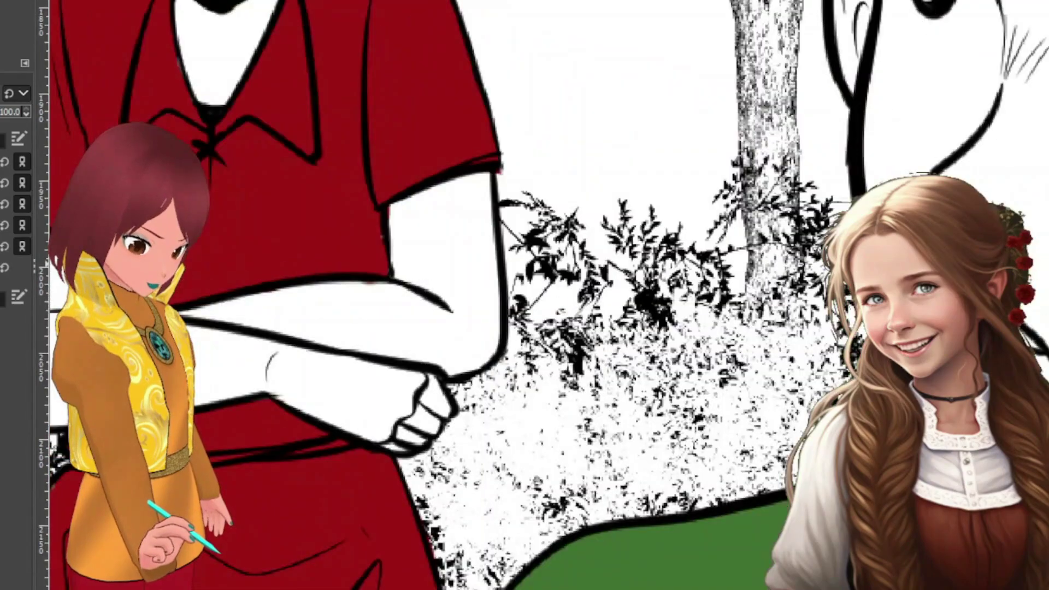
scroll(807, 265, down, 6)
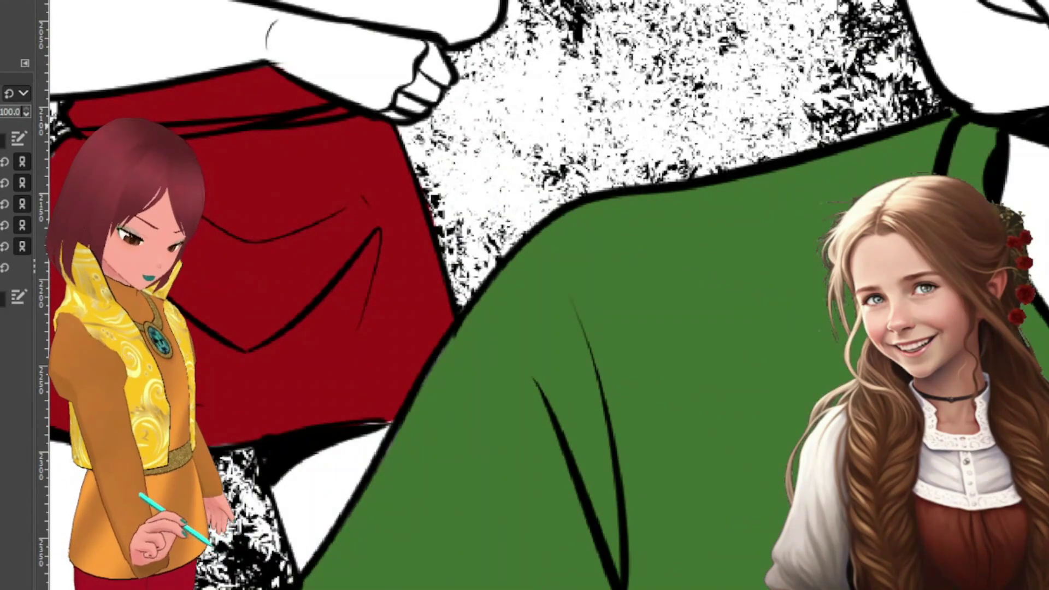
scroll(807, 264, up, 9)
scroll(547, 295, down, 6)
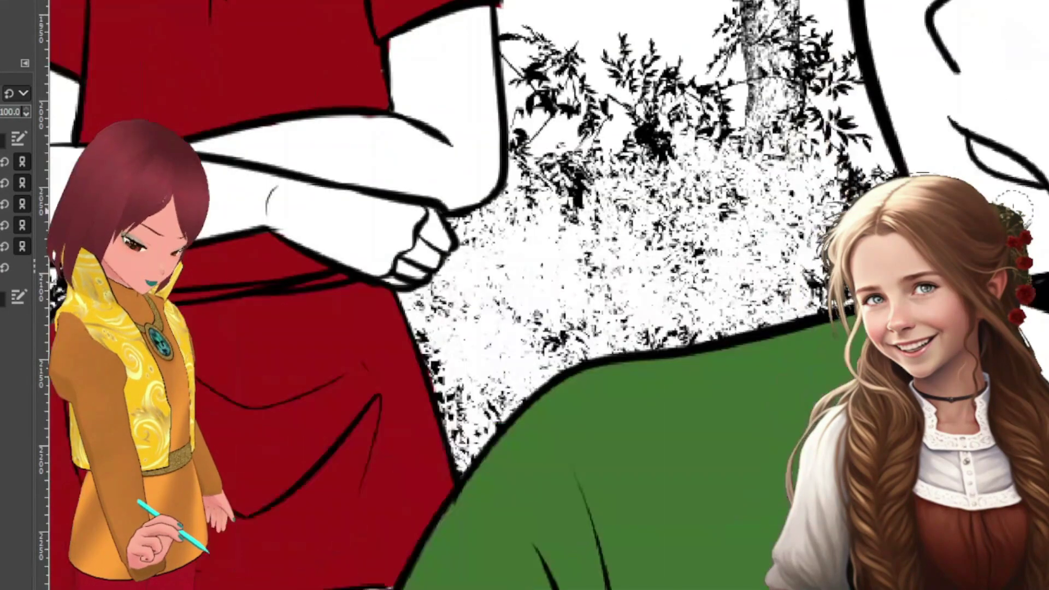
scroll(546, 296, up, 12)
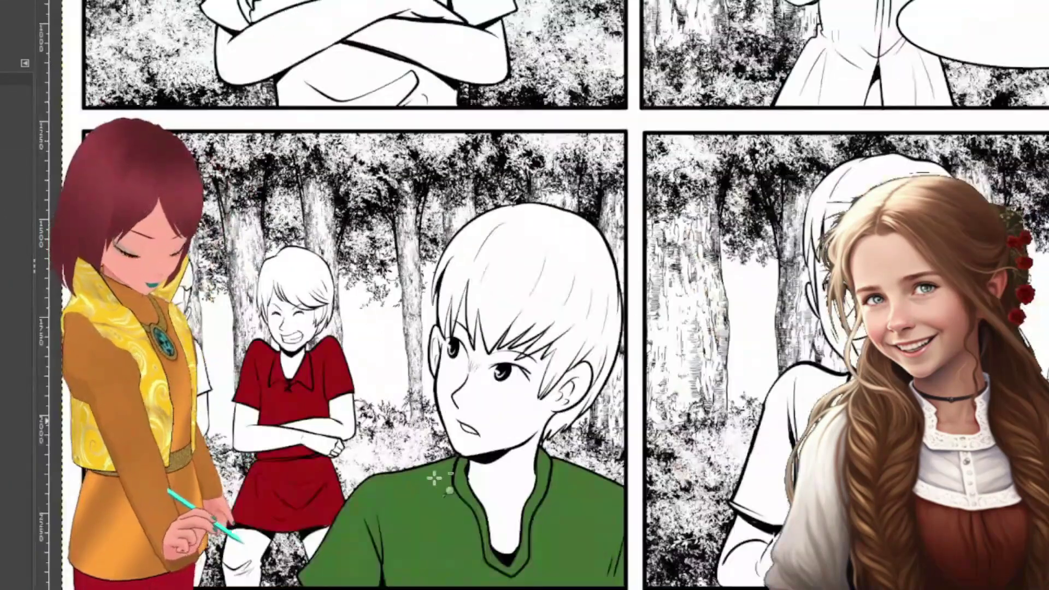
scroll(356, 295, up, 5)
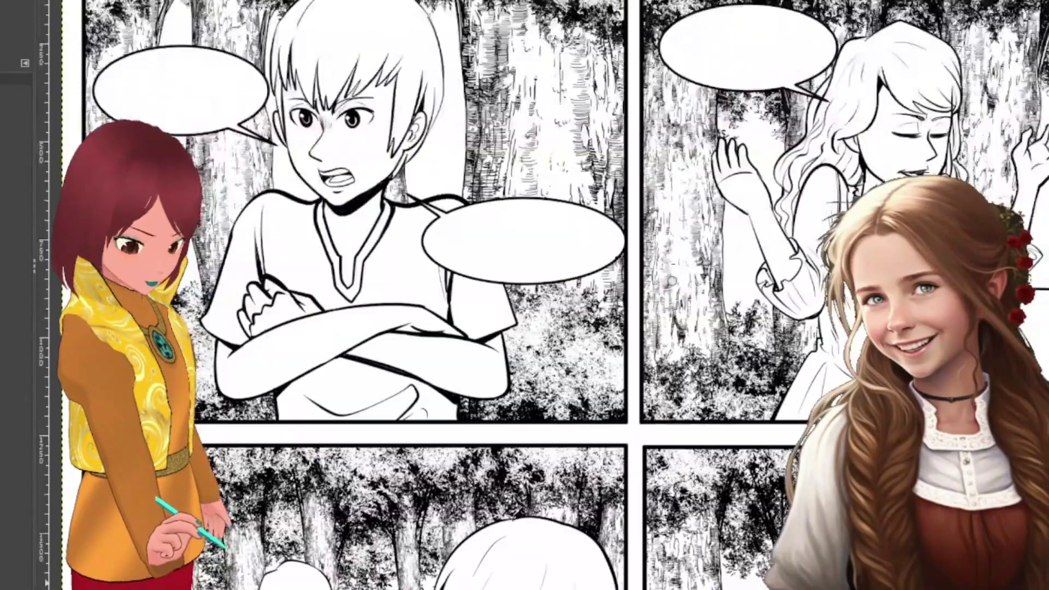
scroll(525, 295, down, 15)
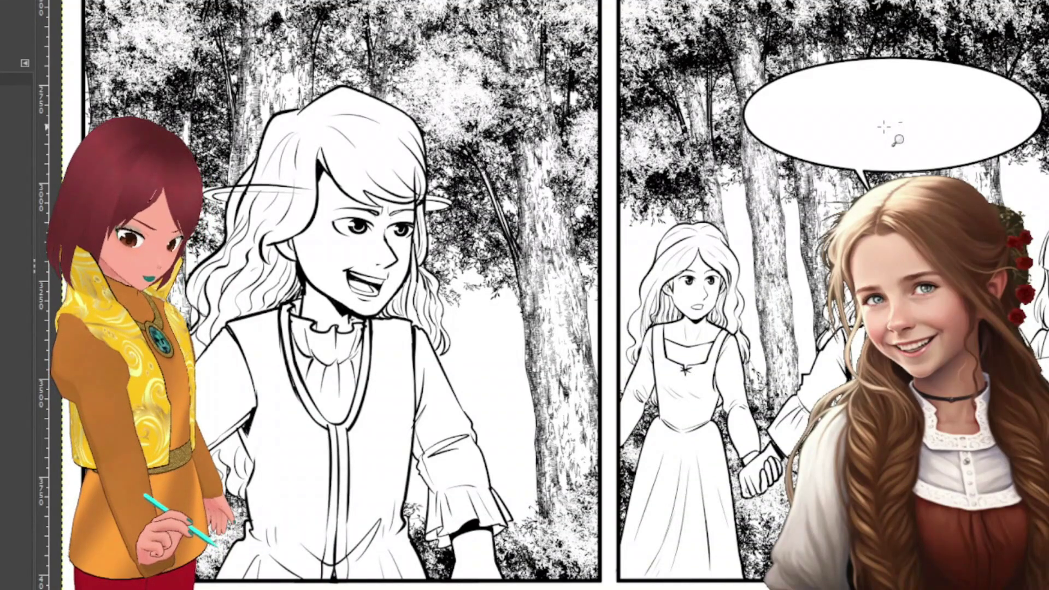
scroll(883, 127, up, 10)
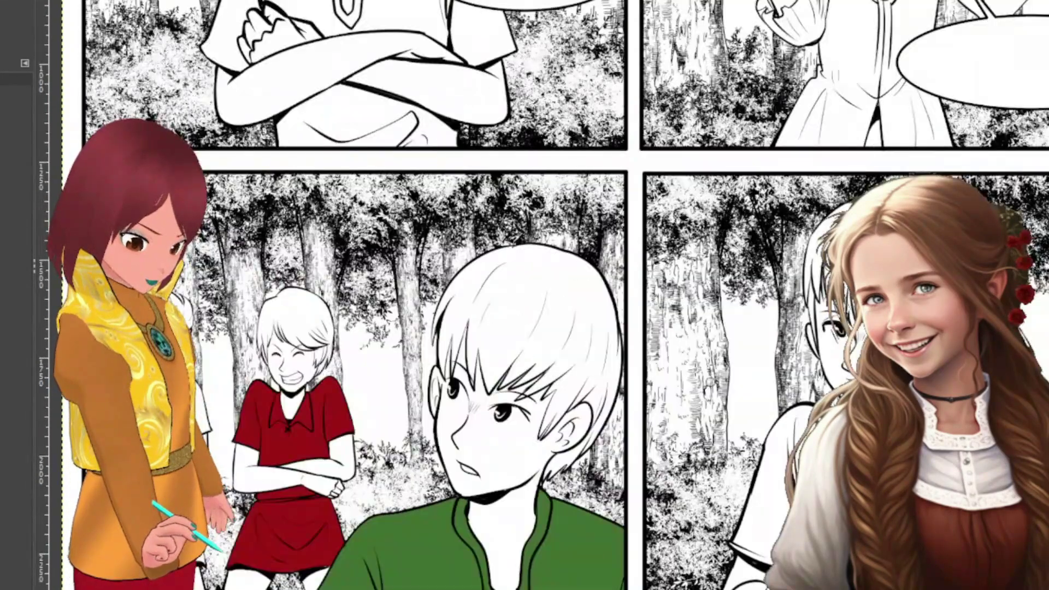
scroll(710, 366, up, 2)
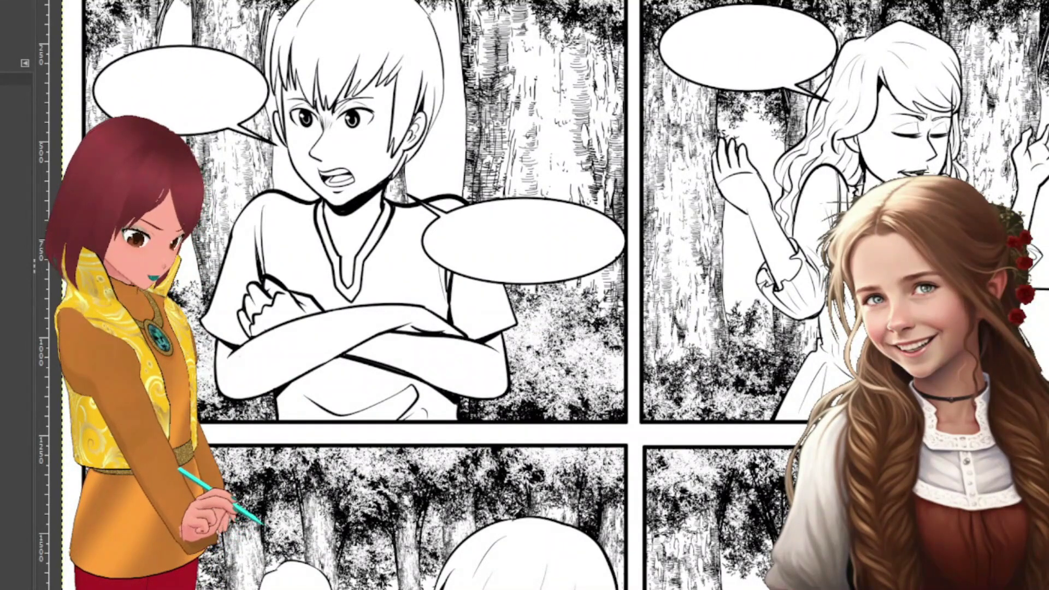
scroll(641, 253, down, 6)
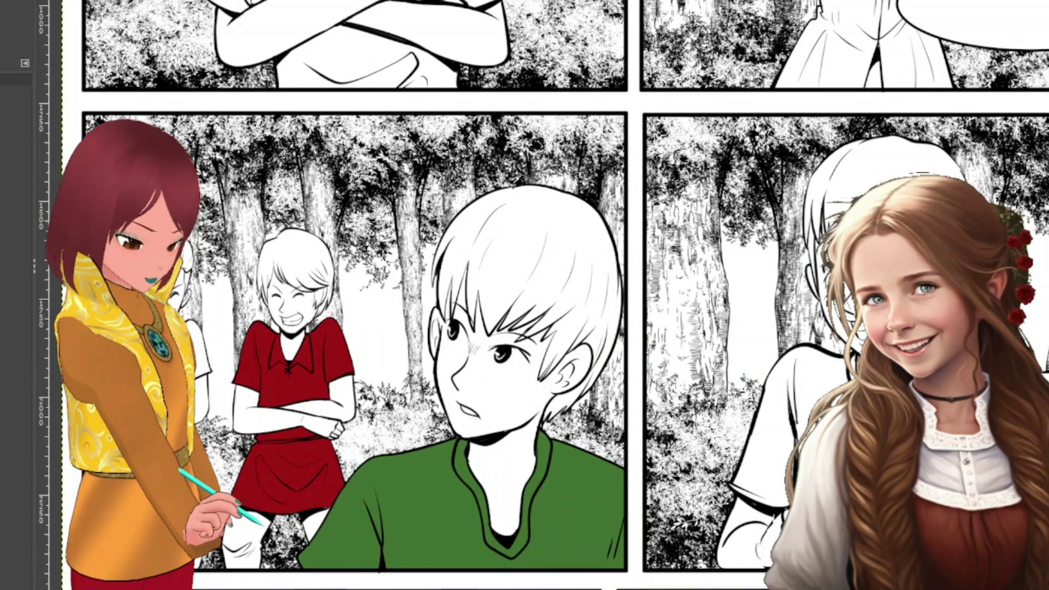
scroll(623, 290, down, 2)
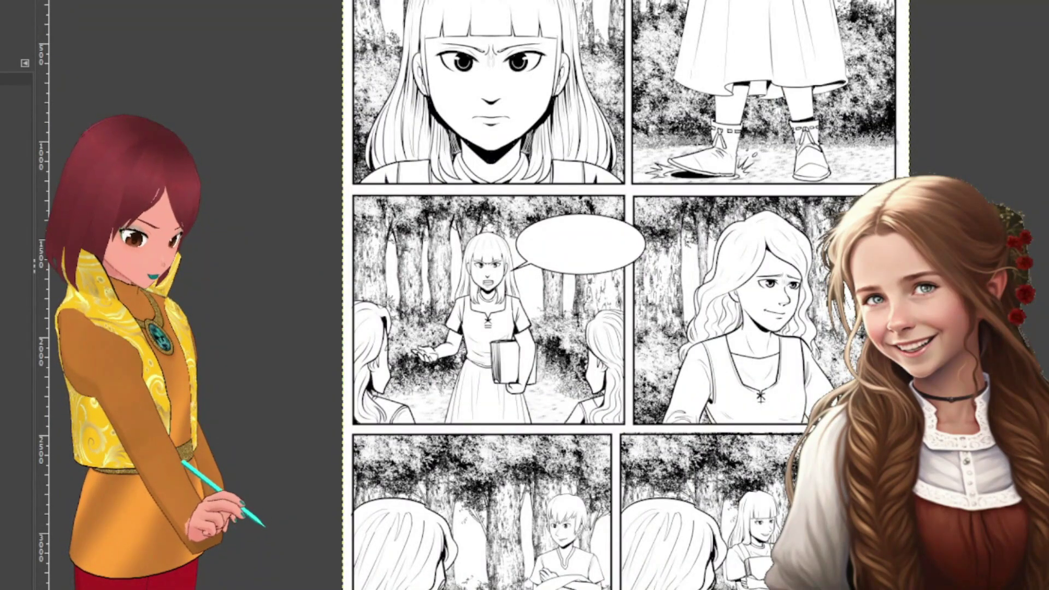
Step: Sample the muted mauve clothing colour from the already coloured comic page
scroll(623, 289, up, 2)
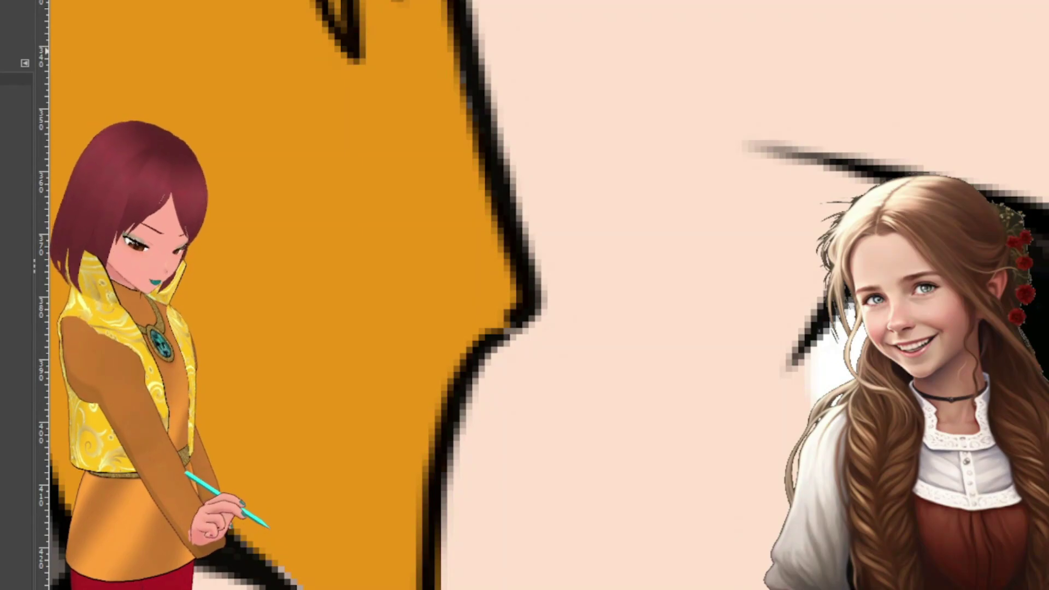
scroll(793, 297, down, 15)
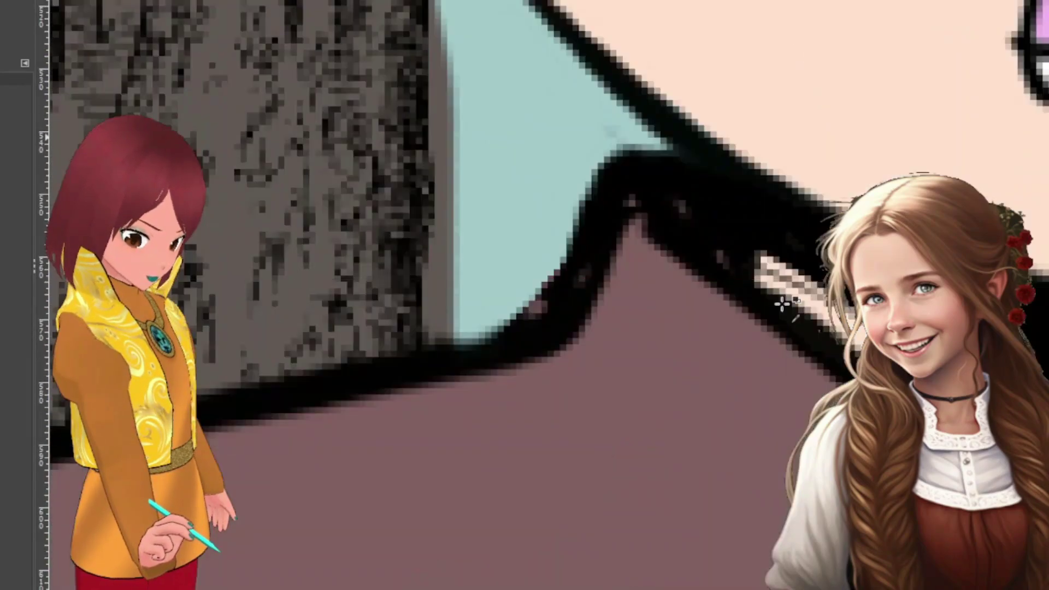
scroll(782, 303, down, 5)
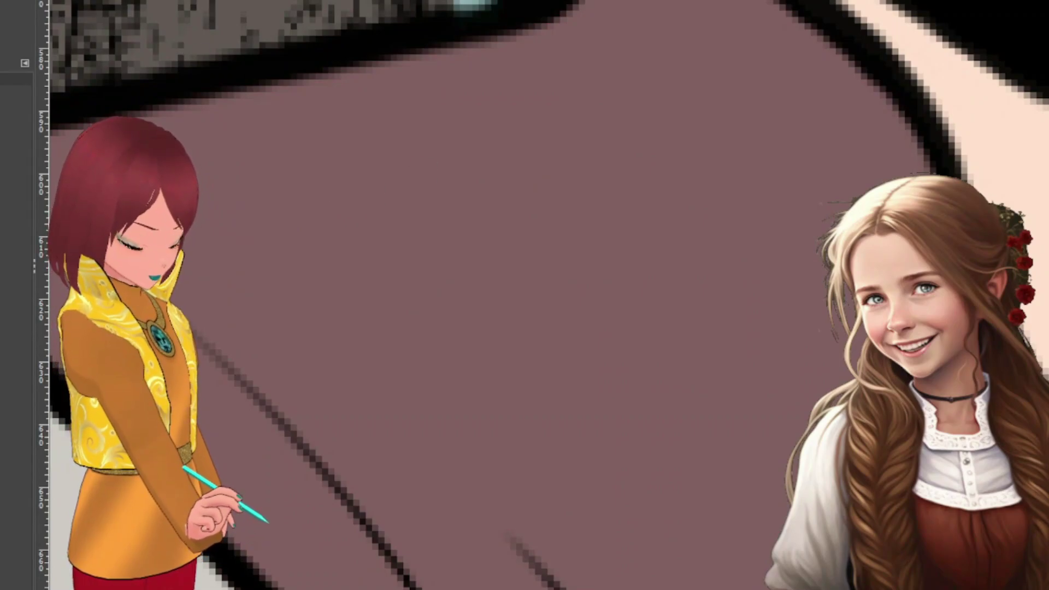
key(ctrl+0)
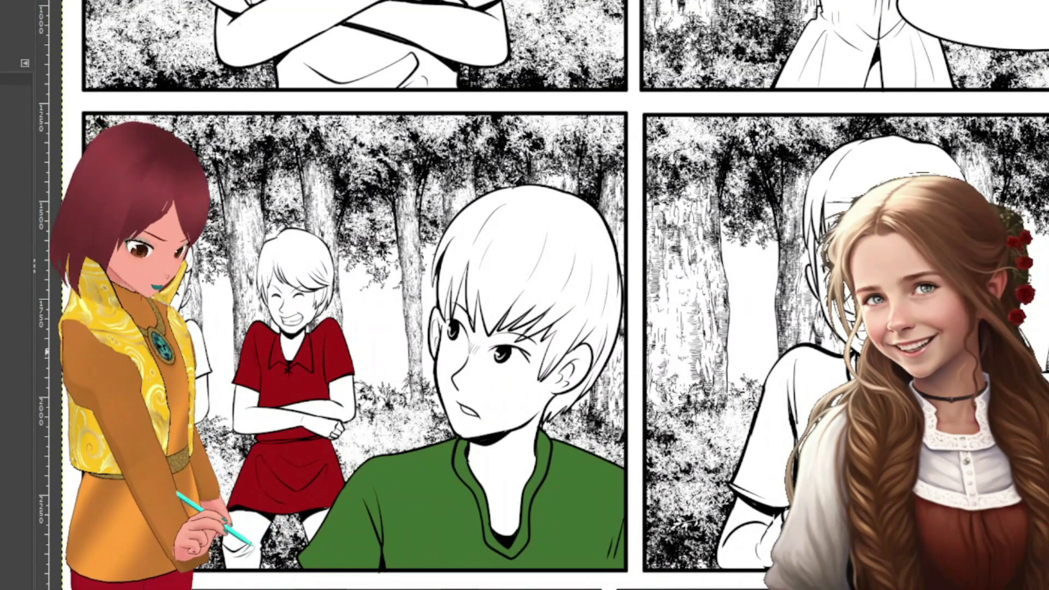
Step: Paint the shoulders, sleeves and neckline area of the uncoloured background boy's tunic in muted mauve
scroll(333, 429, up, 8)
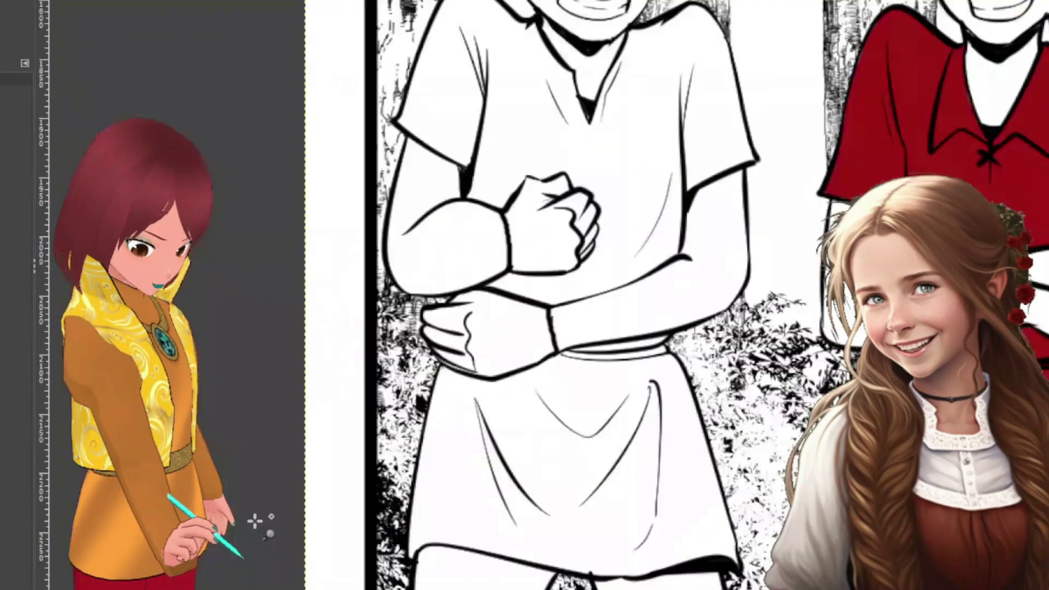
scroll(428, 305, up, 8)
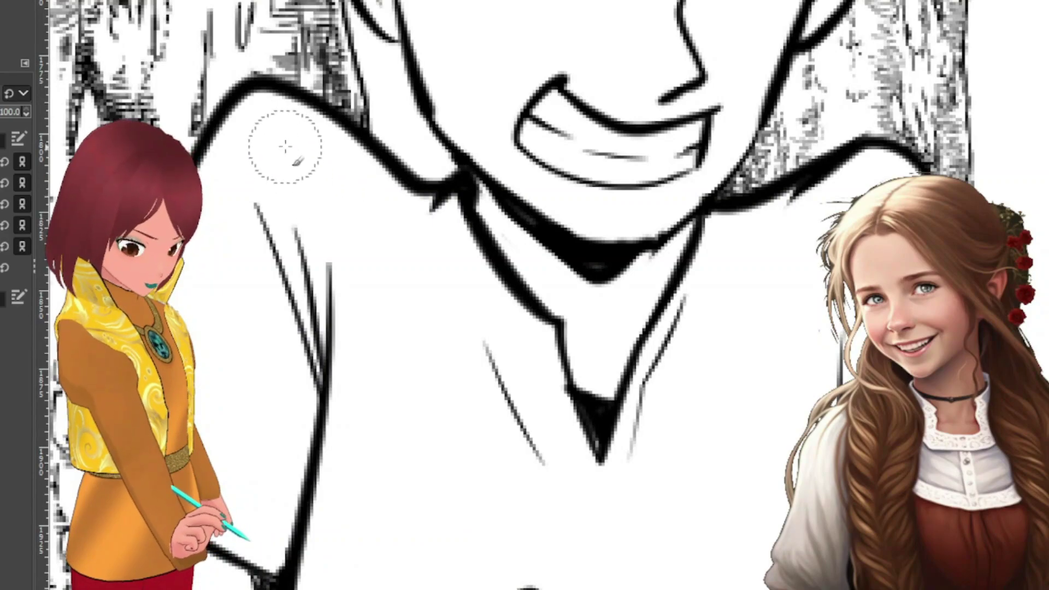
mouse_move(262, 128)
mouse_down()
mouse_move(269, 146)
mouse_move(270, 117)
mouse_move(284, 153)
mouse_move(293, 137)
mouse_move(317, 157)
mouse_move(312, 143)
mouse_move(438, 223)
mouse_move(609, 476)
mouse_move(539, 465)
mouse_up()
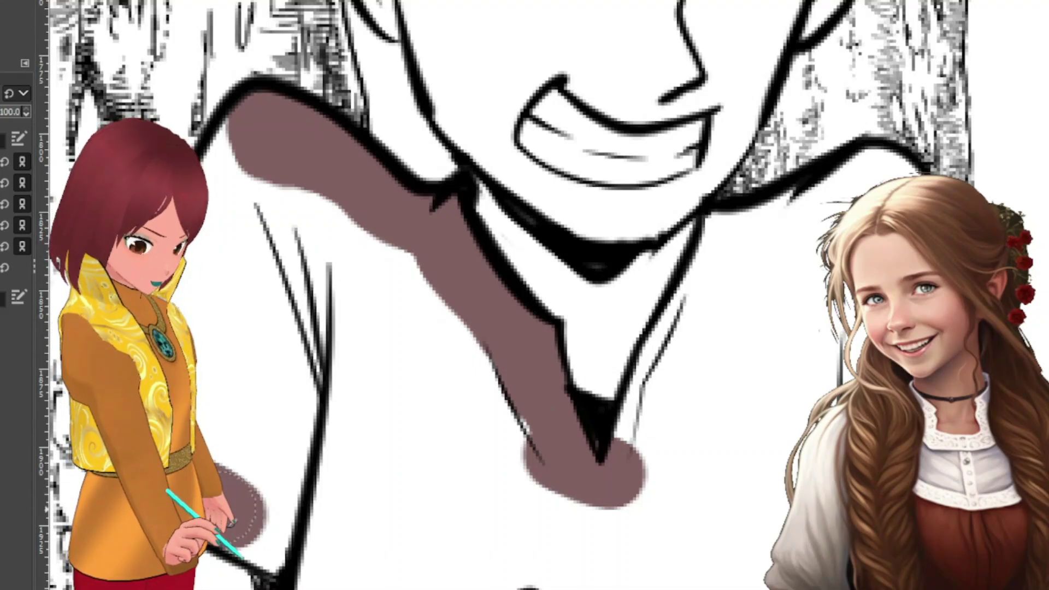
mouse_move(229, 492)
mouse_down()
mouse_move(274, 536)
mouse_move(304, 491)
mouse_move(335, 215)
mouse_move(269, 422)
mouse_move(221, 253)
mouse_up()
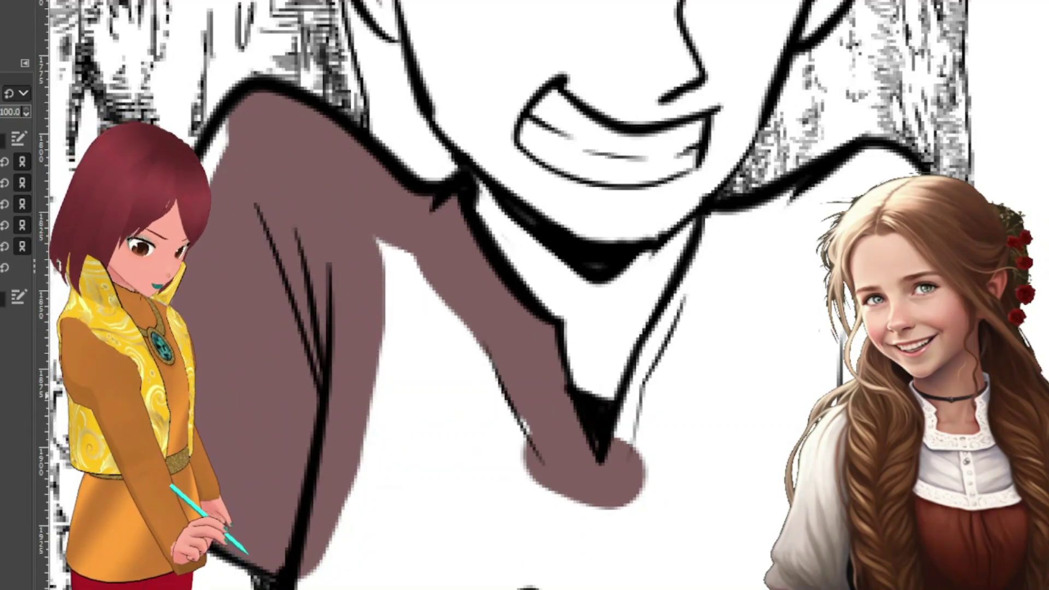
mouse_move(244, 149)
mouse_down()
mouse_move(380, 265)
mouse_move(409, 379)
mouse_move(400, 283)
mouse_move(590, 534)
mouse_move(639, 482)
mouse_move(661, 378)
mouse_move(732, 233)
mouse_move(735, 271)
mouse_move(764, 230)
mouse_move(868, 176)
mouse_move(927, 164)
mouse_up()
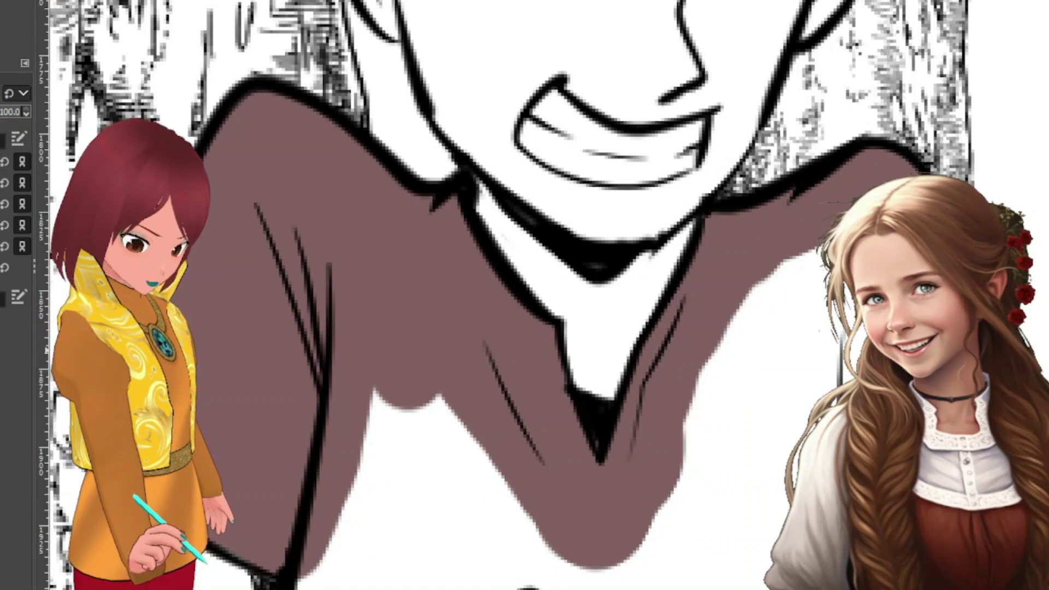
mouse_move(852, 339)
mouse_down()
mouse_move(850, 360)
mouse_move(849, 235)
mouse_move(817, 498)
mouse_move(682, 533)
mouse_move(647, 562)
mouse_move(716, 377)
mouse_move(795, 271)
mouse_move(788, 370)
mouse_move(756, 494)
mouse_move(813, 383)
mouse_move(817, 437)
mouse_up()
Step: Extend the mauve down the side of the tunic to the raised forearm and erase the spill on the arm
scroll(789, 449, down, 5)
mouse_move(410, 258)
mouse_down()
mouse_move(355, 385)
mouse_move(298, 466)
mouse_move(288, 406)
mouse_up()
scroll(370, 224, down, 5)
drag(377, 322, 335, 417)
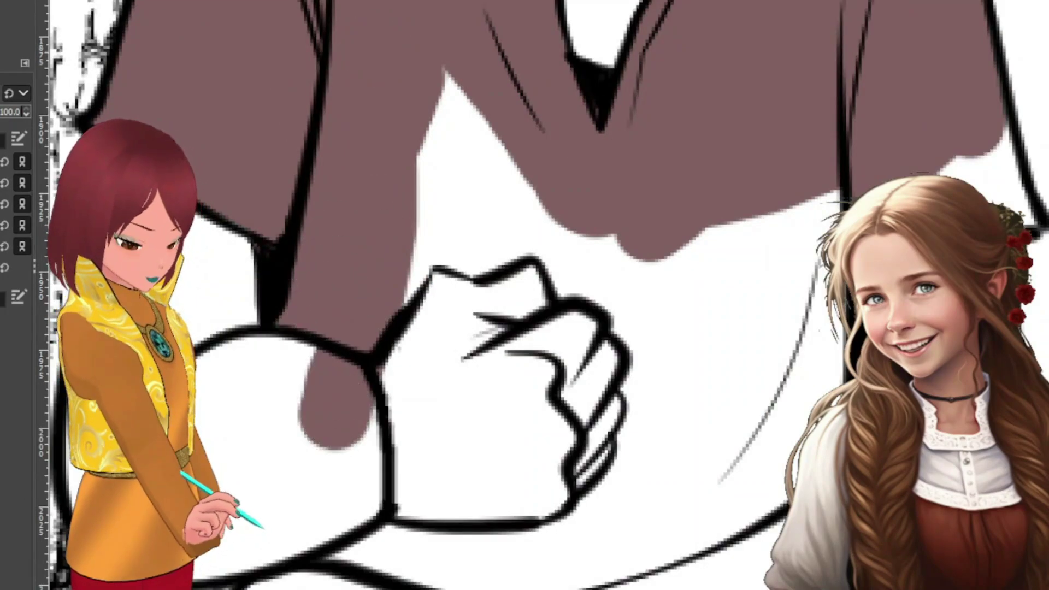
mouse_move(311, 417)
mouse_down()
mouse_move(317, 378)
mouse_move(367, 419)
mouse_move(404, 402)
mouse_move(415, 380)
mouse_move(380, 441)
mouse_move(339, 448)
mouse_up()
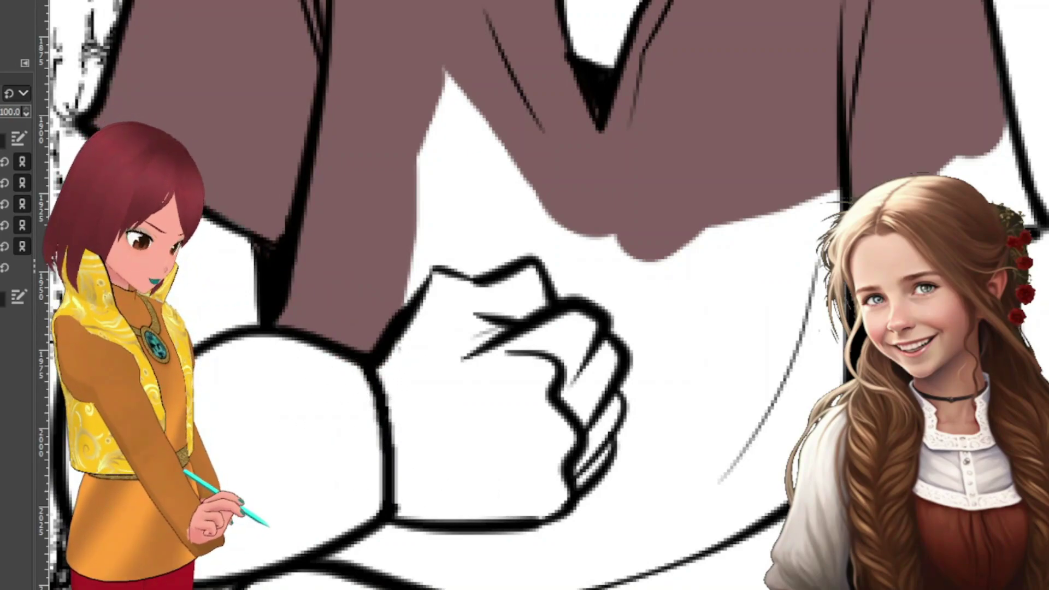
Step: Fill the tunic's chest and belly with mauve around the clenched fist and down to the lower forearm
mouse_move(429, 74)
mouse_down()
mouse_move(444, 148)
mouse_move(393, 279)
mouse_up()
mouse_move(413, 209)
mouse_down()
mouse_move(435, 199)
mouse_move(460, 246)
mouse_move(470, 235)
mouse_move(497, 239)
mouse_move(481, 246)
mouse_move(526, 211)
mouse_move(490, 111)
mouse_move(490, 195)
mouse_move(533, 197)
mouse_move(571, 252)
mouse_move(562, 230)
mouse_move(549, 228)
mouse_move(578, 236)
mouse_move(586, 274)
mouse_move(579, 270)
mouse_move(595, 266)
mouse_move(647, 292)
mouse_move(653, 313)
mouse_move(640, 309)
mouse_move(624, 233)
mouse_move(638, 303)
mouse_move(667, 358)
mouse_move(650, 391)
mouse_move(662, 403)
mouse_move(678, 396)
mouse_move(652, 441)
mouse_move(654, 467)
mouse_move(705, 358)
mouse_move(676, 217)
mouse_move(727, 443)
mouse_move(761, 410)
mouse_move(740, 218)
mouse_move(742, 351)
mouse_move(770, 415)
mouse_move(804, 428)
mouse_move(822, 342)
mouse_move(826, 185)
mouse_move(766, 356)
mouse_move(827, 218)
mouse_up()
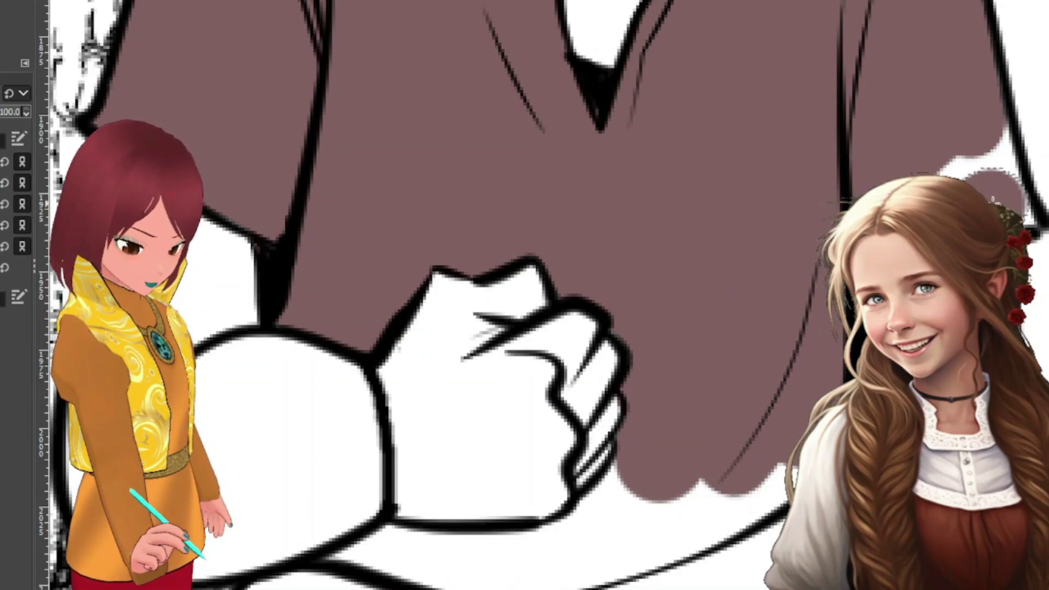
scroll(499, 398, down, 3)
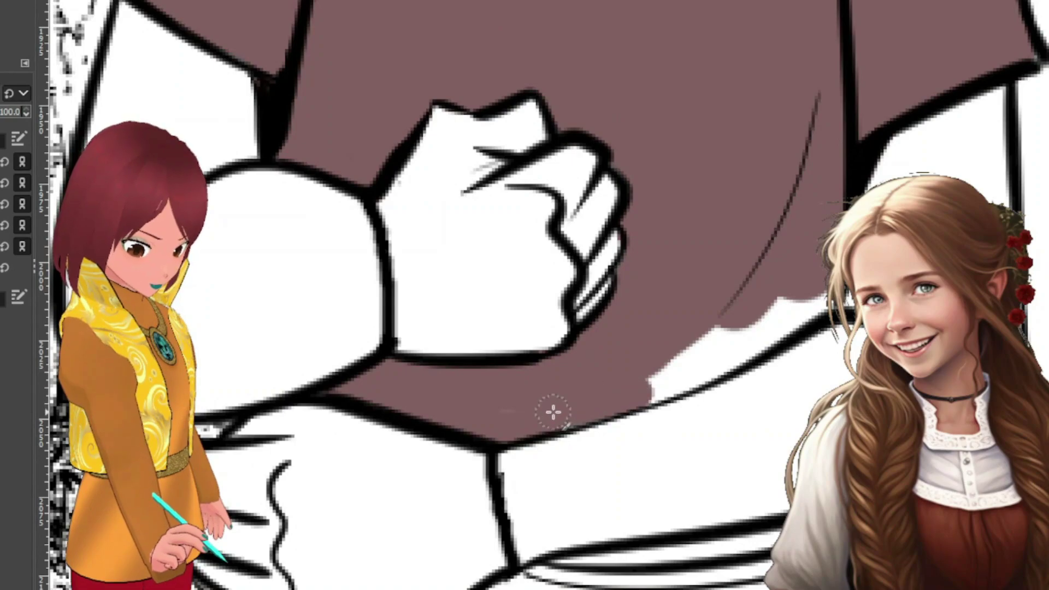
mouse_move(649, 391)
mouse_down()
mouse_move(697, 378)
mouse_move(791, 330)
mouse_move(822, 290)
mouse_move(656, 368)
mouse_up()
Step: Paint the tunic's skirt below the belt mauve down to the hem
scroll(709, 344, down, 6)
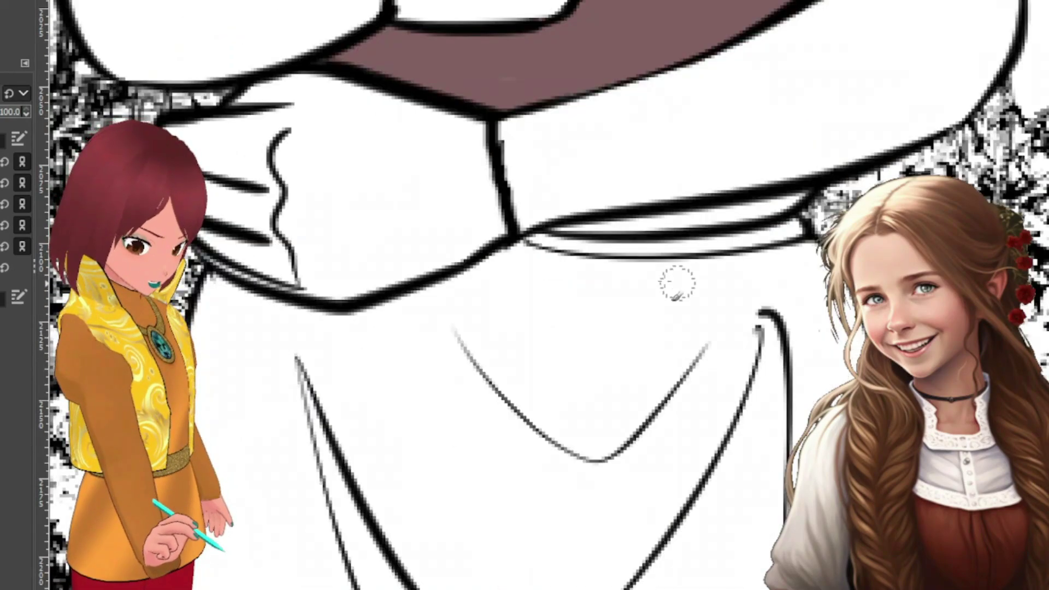
mouse_move(513, 274)
mouse_down()
mouse_move(522, 243)
mouse_move(792, 192)
mouse_move(211, 306)
mouse_move(462, 319)
mouse_move(500, 263)
mouse_move(461, 316)
mouse_move(525, 262)
mouse_move(785, 277)
mouse_move(634, 264)
mouse_move(763, 274)
mouse_move(804, 264)
mouse_move(836, 350)
mouse_up()
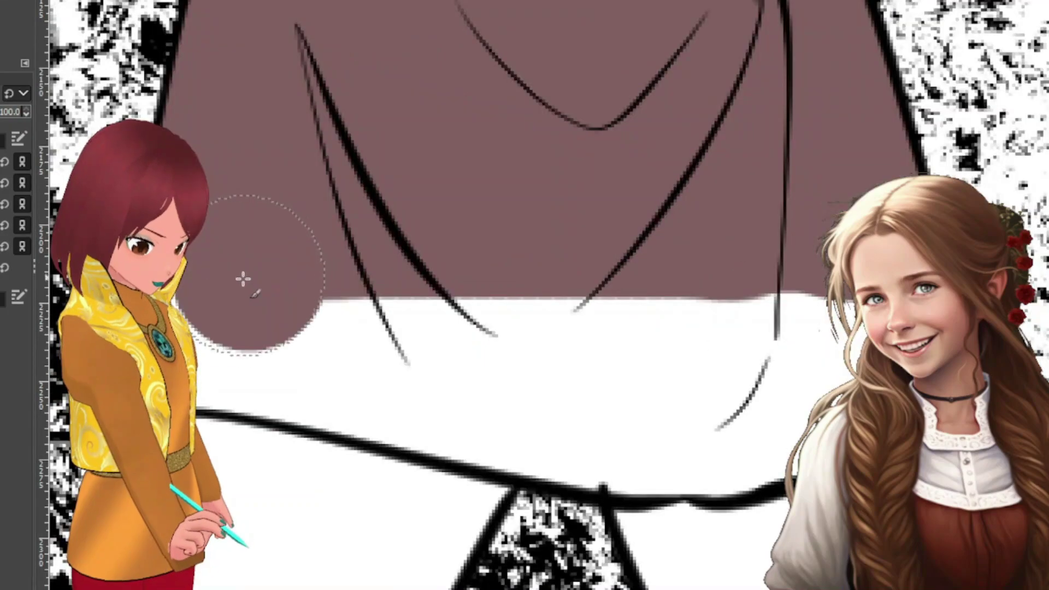
mouse_move(244, 276)
mouse_down()
mouse_move(213, 337)
mouse_move(300, 346)
mouse_move(653, 430)
mouse_move(745, 417)
mouse_move(815, 361)
mouse_move(869, 371)
mouse_move(847, 322)
mouse_move(433, 294)
mouse_up()
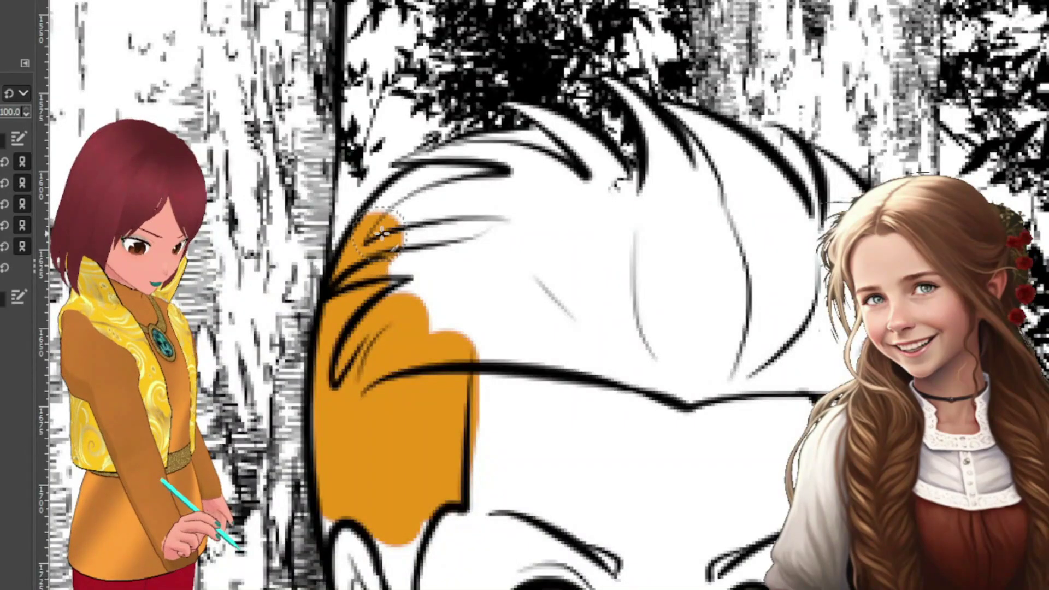
Step: Paint orange along the outer contour and upper tufts of the background boy's hair, erasing the spill outside the outline
mouse_move(369, 257)
mouse_down()
mouse_move(423, 196)
mouse_move(492, 174)
mouse_move(402, 268)
mouse_move(520, 180)
mouse_move(567, 174)
mouse_move(539, 156)
mouse_move(475, 148)
mouse_move(426, 158)
mouse_move(434, 183)
mouse_move(394, 166)
mouse_up()
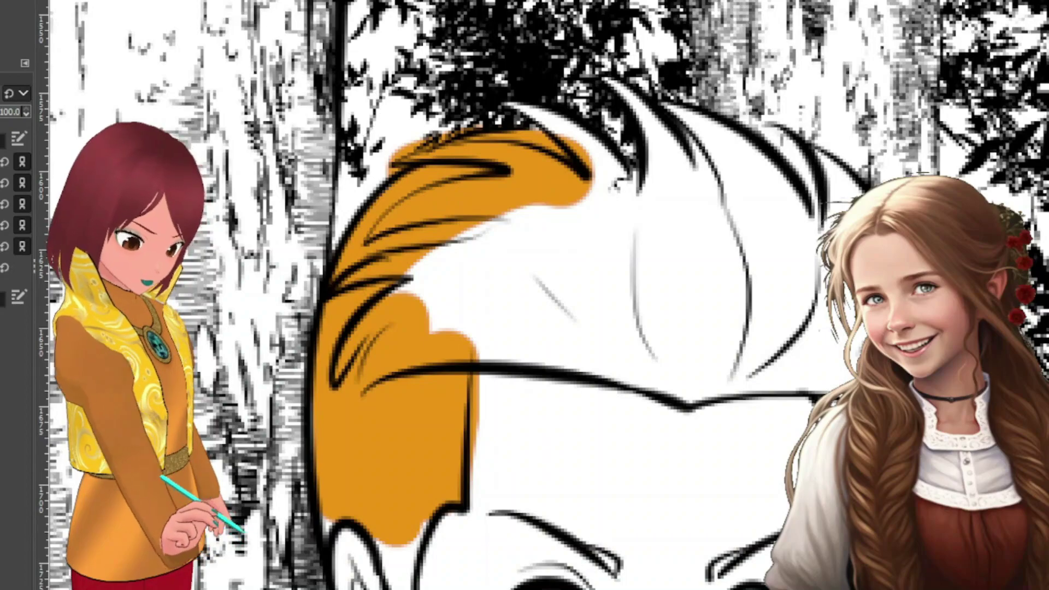
mouse_move(519, 109)
mouse_down()
mouse_move(422, 119)
mouse_move(437, 99)
mouse_move(422, 101)
mouse_move(393, 131)
mouse_move(482, 98)
mouse_move(382, 137)
mouse_up()
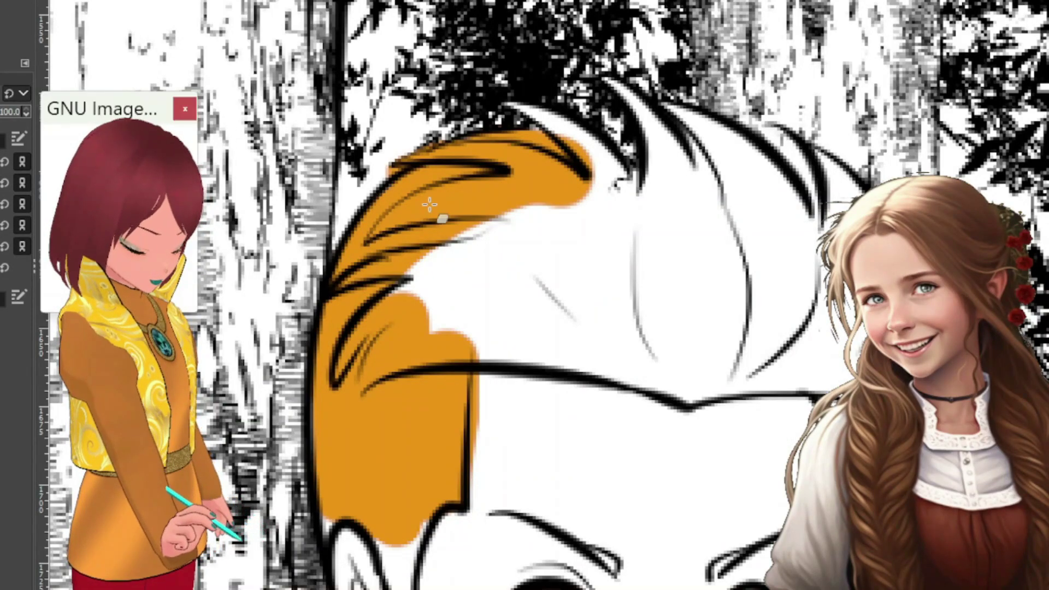
drag(87, 135, 33, 90)
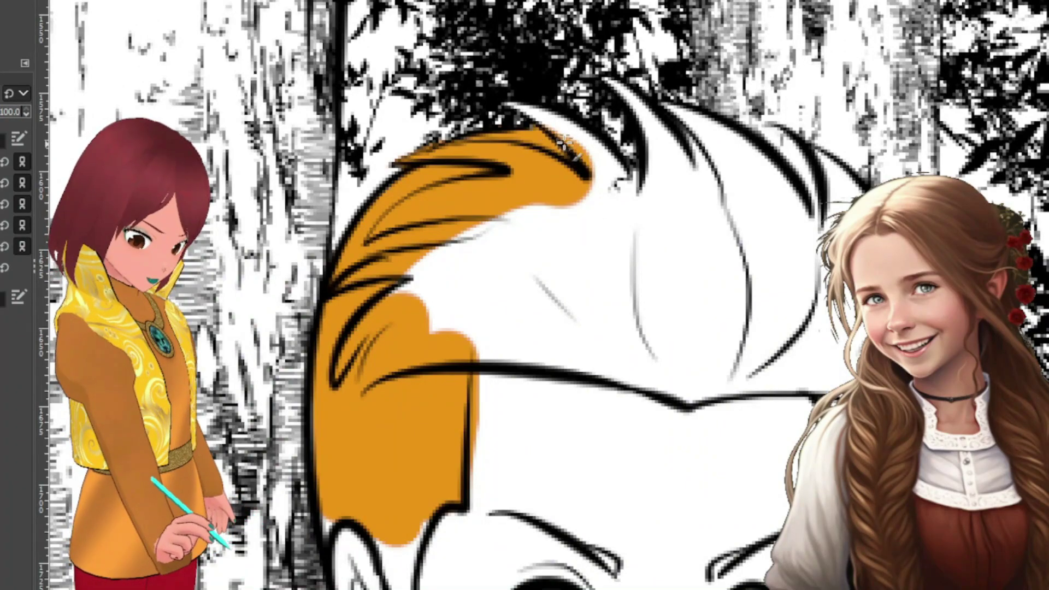
mouse_move(578, 133)
mouse_down()
mouse_move(603, 154)
mouse_move(613, 187)
mouse_move(612, 162)
mouse_move(625, 194)
mouse_move(586, 133)
mouse_move(544, 113)
mouse_move(630, 204)
mouse_move(628, 182)
mouse_move(639, 194)
mouse_move(638, 174)
mouse_move(643, 187)
mouse_move(650, 181)
mouse_move(654, 141)
mouse_move(650, 125)
mouse_move(652, 167)
mouse_move(645, 112)
mouse_move(605, 77)
mouse_move(688, 173)
mouse_move(684, 157)
mouse_move(706, 175)
mouse_move(699, 144)
mouse_move(665, 108)
mouse_move(713, 142)
mouse_move(727, 170)
mouse_move(704, 143)
mouse_move(723, 173)
mouse_move(712, 132)
mouse_move(679, 111)
mouse_move(761, 149)
mouse_move(815, 236)
mouse_move(746, 140)
mouse_move(798, 236)
mouse_move(744, 154)
mouse_move(805, 249)
mouse_move(796, 220)
mouse_move(807, 244)
mouse_move(716, 136)
mouse_move(796, 221)
mouse_move(806, 254)
mouse_move(732, 153)
mouse_move(743, 199)
mouse_move(811, 267)
mouse_move(724, 146)
mouse_move(817, 292)
mouse_move(837, 189)
mouse_move(819, 160)
mouse_move(844, 192)
mouse_up()
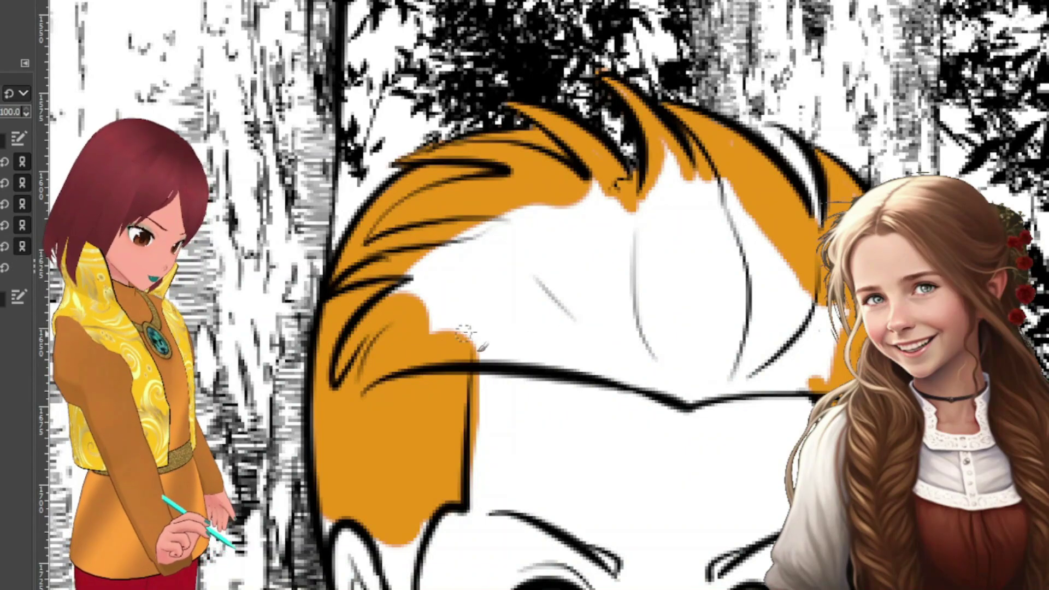
Step: Paint orange along the hairline above the forehead and fill the remaining inside of the hair using a larger brush
mouse_move(473, 351)
mouse_down()
mouse_move(542, 353)
mouse_move(571, 360)
mouse_move(474, 354)
mouse_move(587, 367)
mouse_move(689, 400)
mouse_move(830, 380)
mouse_move(715, 384)
mouse_move(803, 392)
mouse_move(814, 389)
mouse_move(685, 385)
mouse_up()
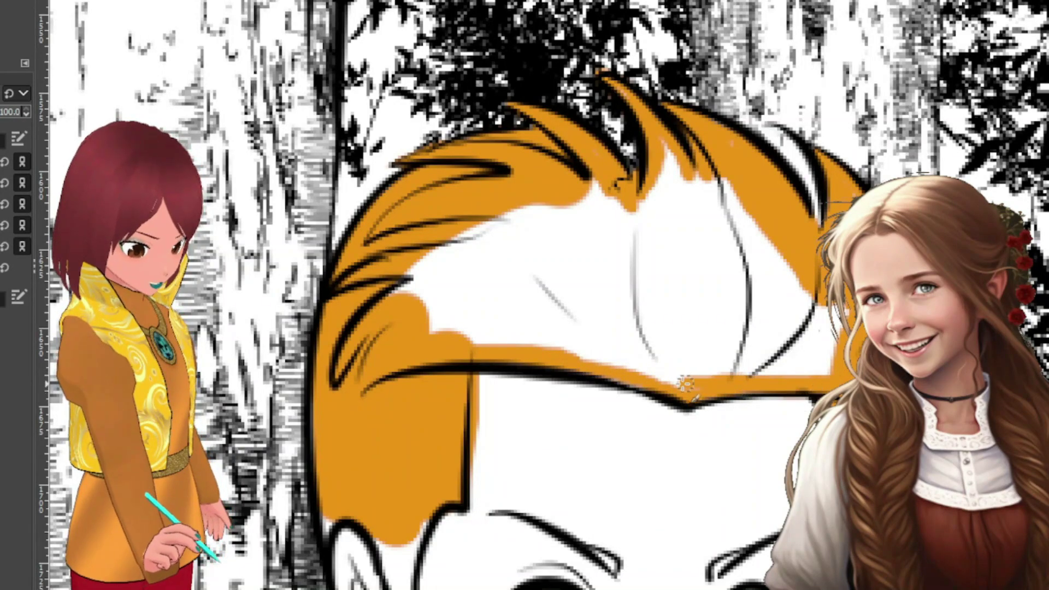
click(6, 162)
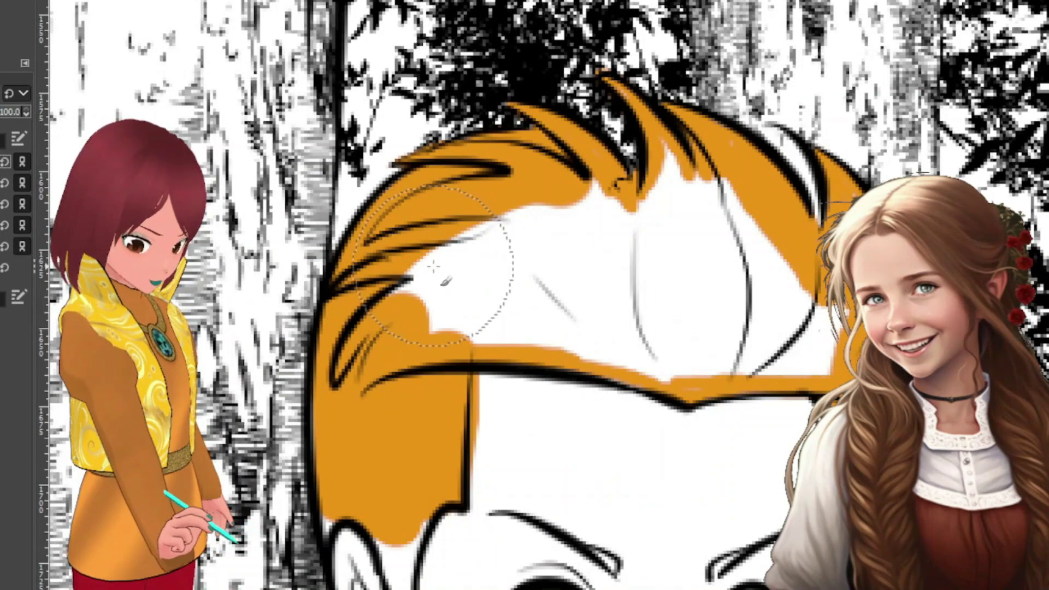
mouse_move(430, 267)
mouse_down()
mouse_move(500, 271)
mouse_move(585, 256)
mouse_move(702, 267)
mouse_move(704, 208)
mouse_move(738, 300)
mouse_move(807, 307)
mouse_move(682, 309)
mouse_move(539, 281)
mouse_up()
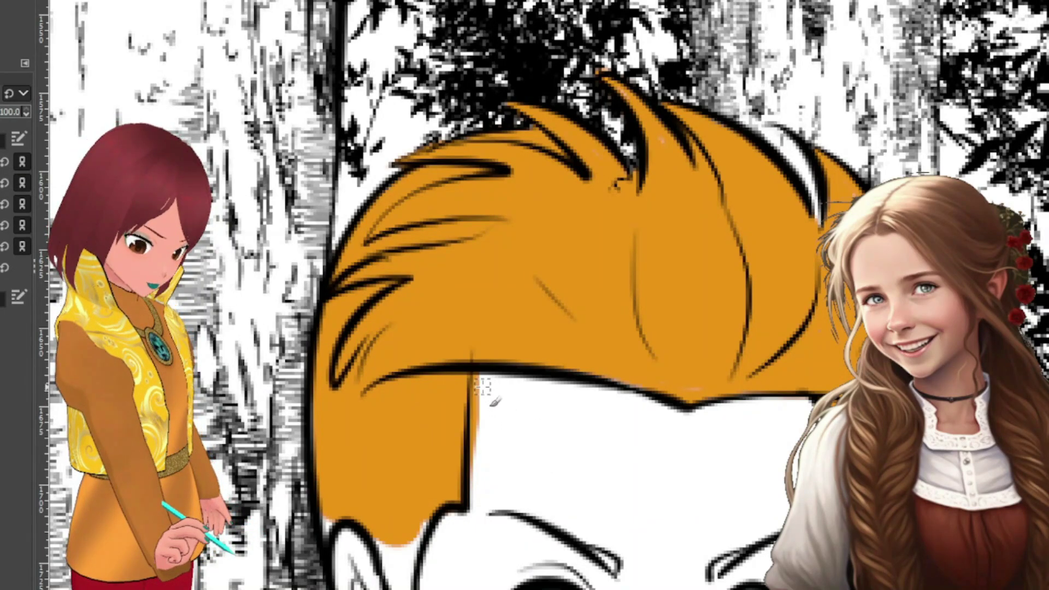
Step: Erase the orange spill on the forehead beside the temple and fill the sideburn down to its tip by the ear
drag(482, 379, 481, 410)
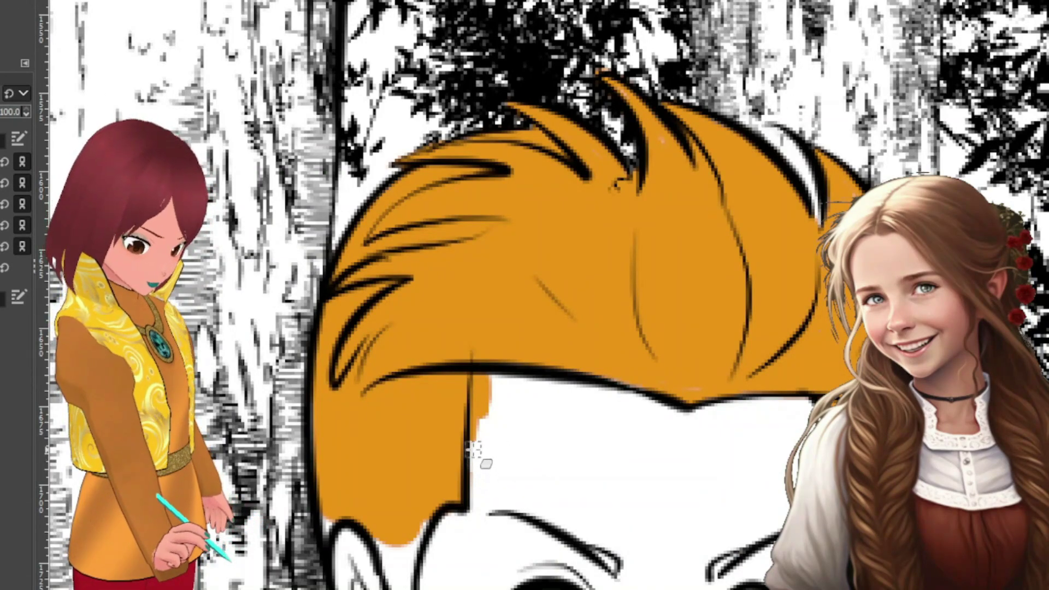
mouse_move(468, 415)
mouse_down()
mouse_move(471, 381)
mouse_move(483, 384)
mouse_move(480, 428)
mouse_up()
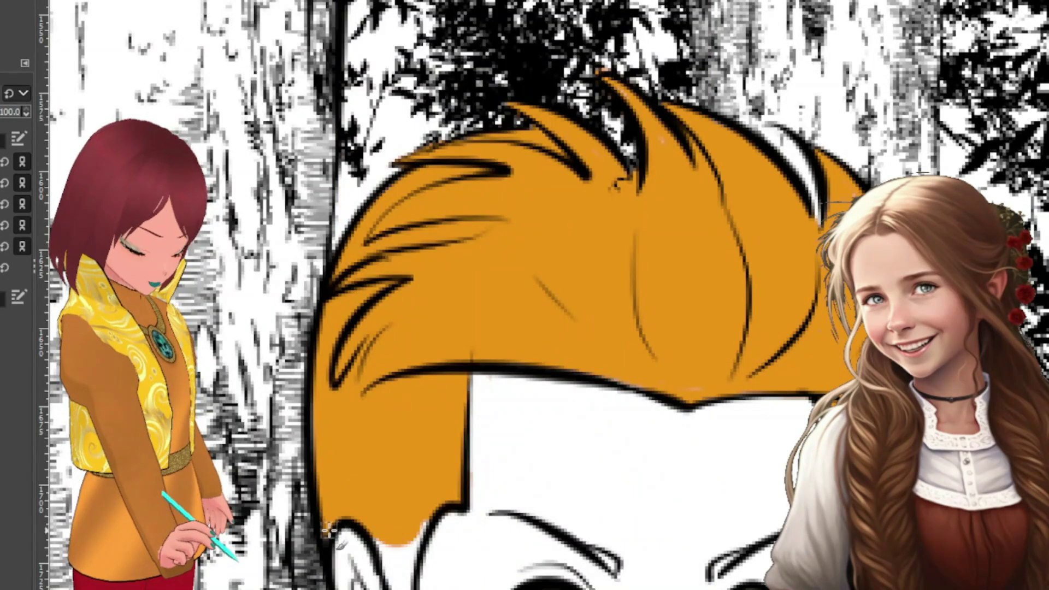
mouse_move(429, 497)
mouse_down()
mouse_move(407, 582)
mouse_move(394, 579)
mouse_move(379, 538)
mouse_move(399, 541)
mouse_up()
scroll(407, 503, down, 3)
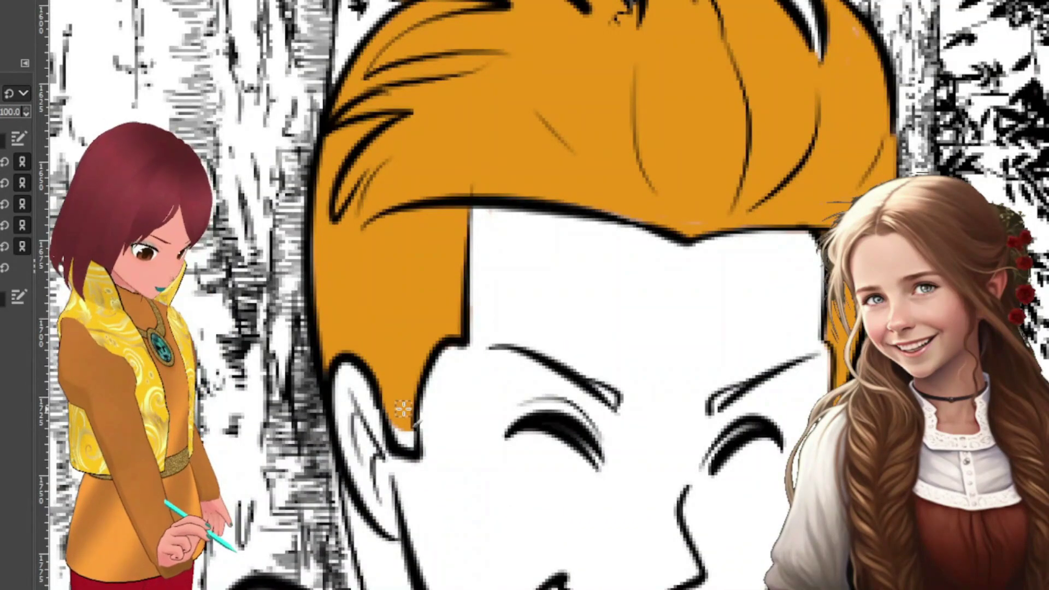
mouse_move(391, 418)
mouse_down()
mouse_move(410, 448)
mouse_move(407, 427)
mouse_up()
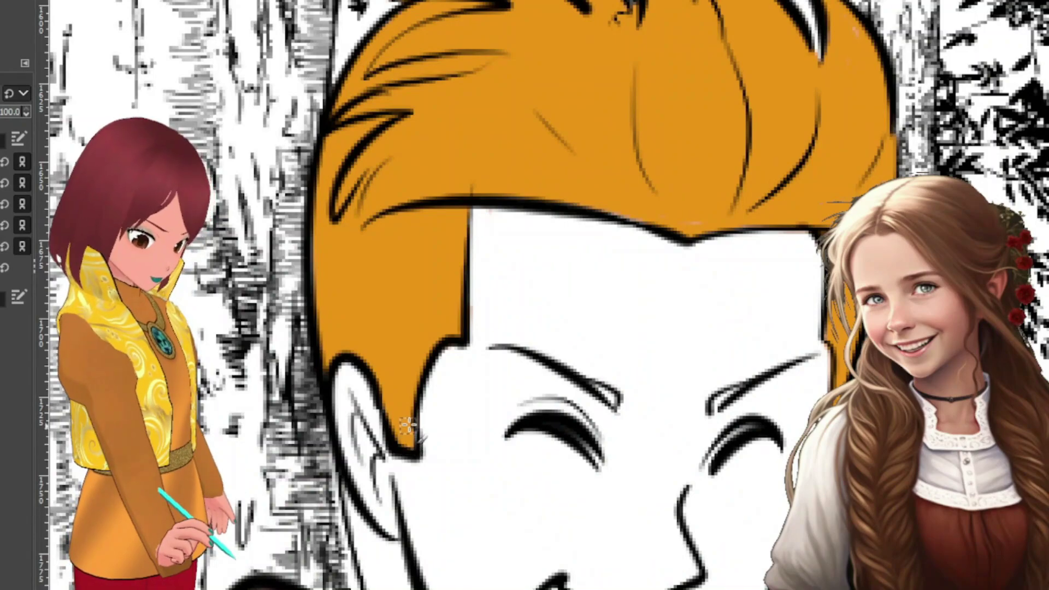
Step: Paint the inner ends of both eyebrows in the orange hair colour
drag(597, 388, 613, 403)
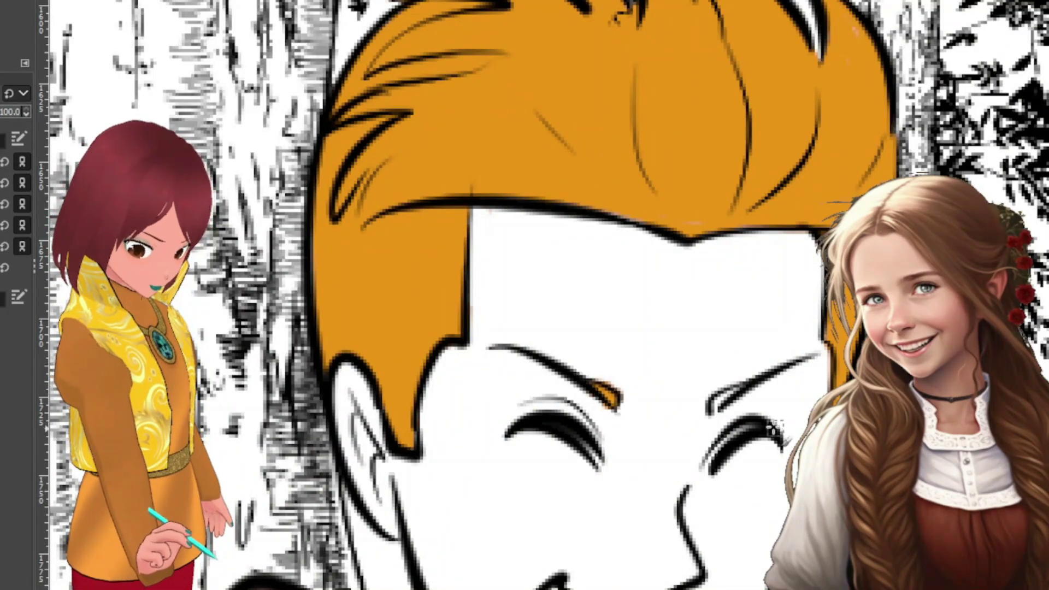
drag(710, 407, 741, 391)
scroll(546, 295, down, 5)
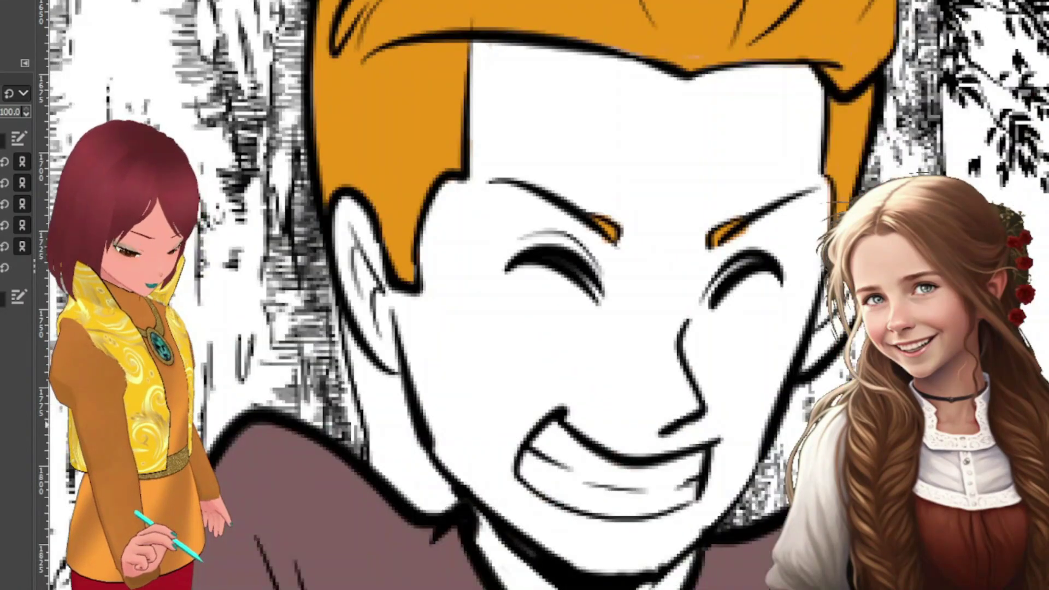
scroll(546, 295, up, 10)
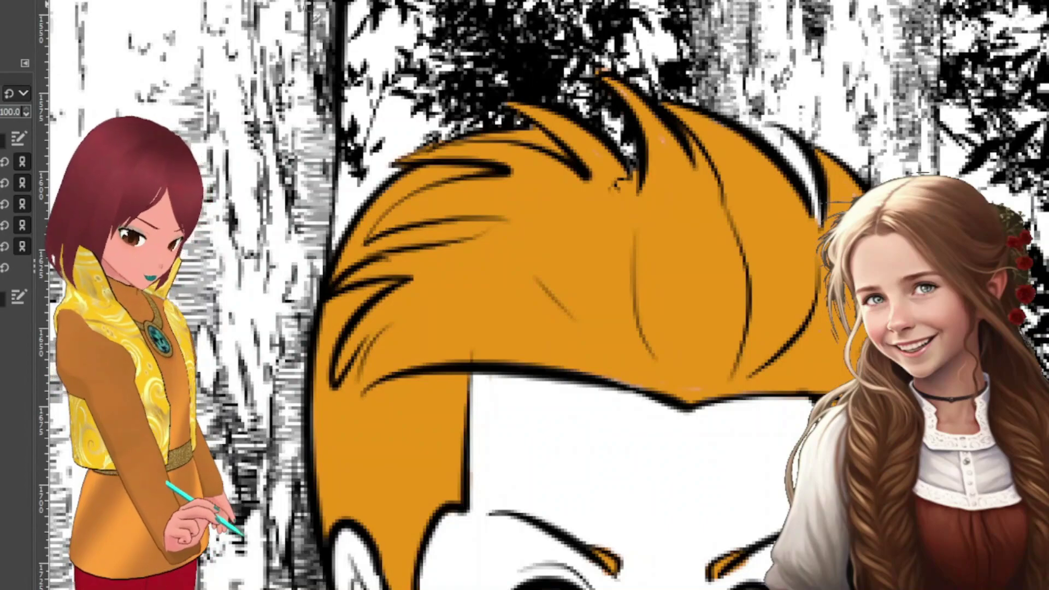
scroll(668, 236, down, 10)
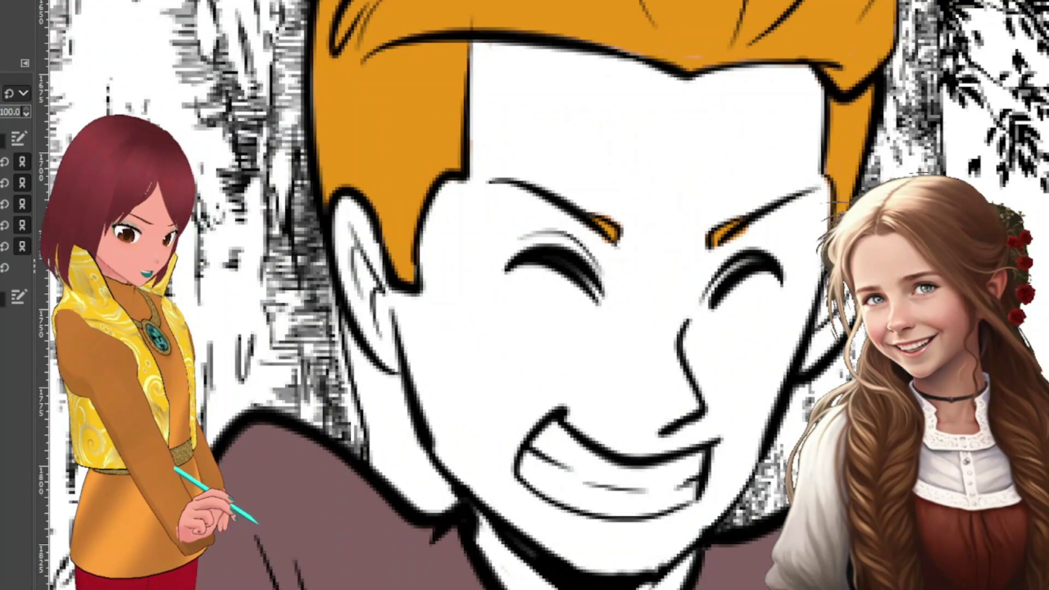
Step: Take the light grey from the already coloured artwork and fill the boy's raised-arm sleeve, both upper arm and forearm
scroll(547, 295, down, 10)
scroll(547, 295, down, 8)
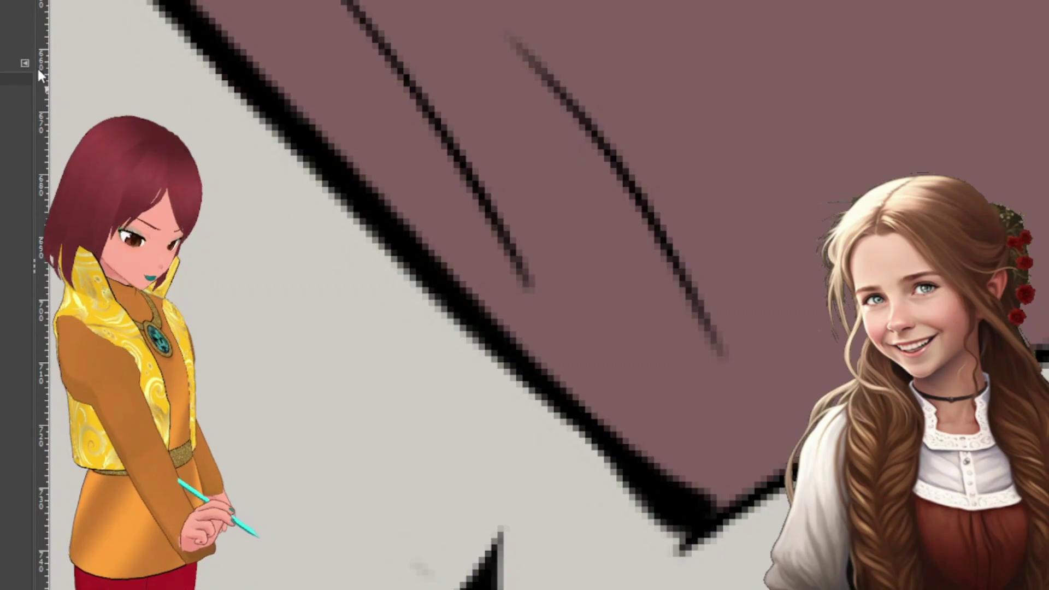
scroll(983, 106, up, 10)
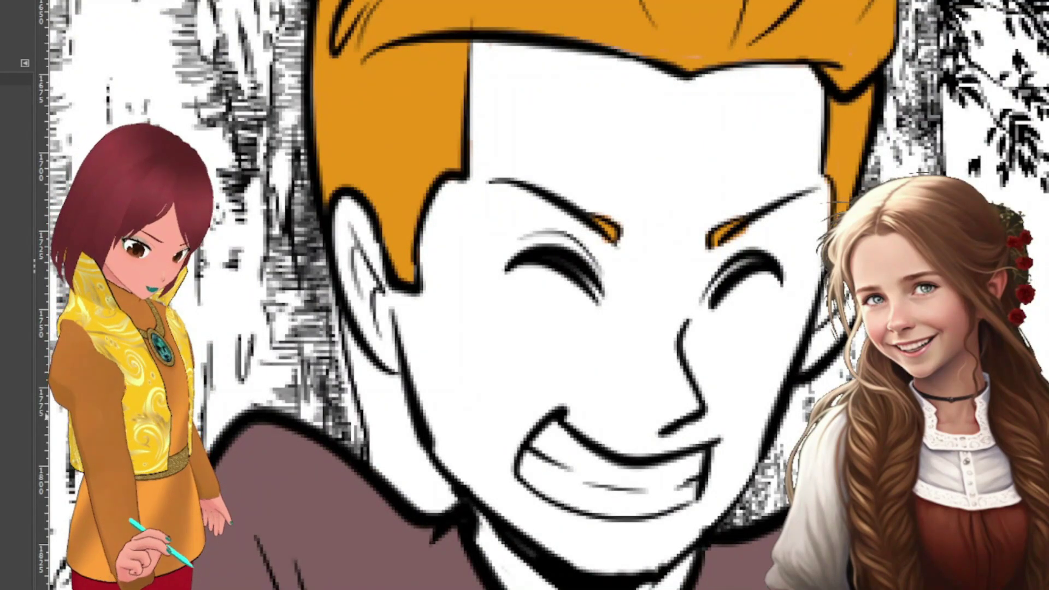
scroll(522, 339, down, 5)
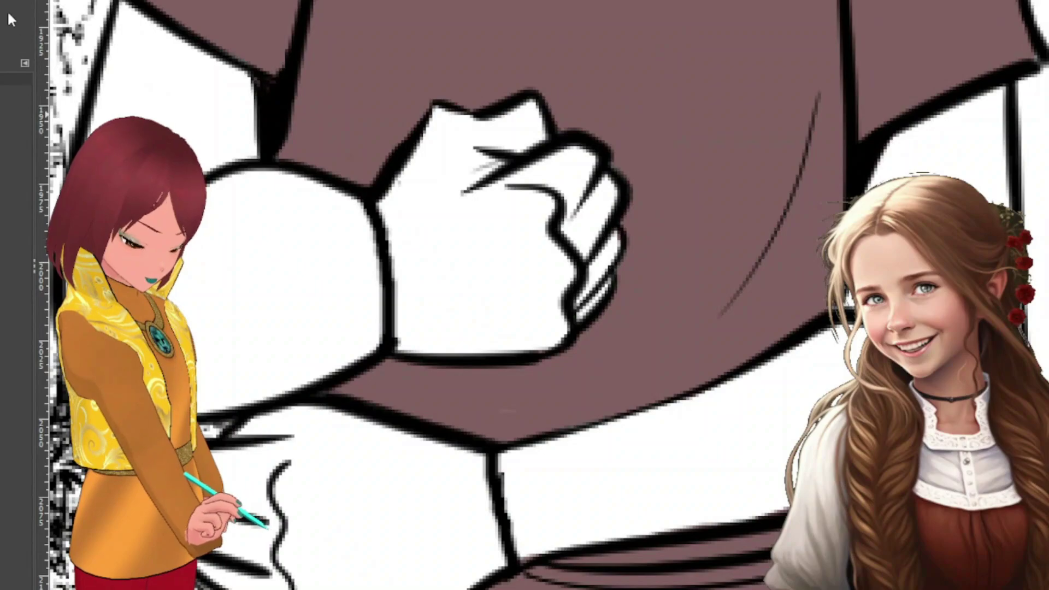
click(23, 62)
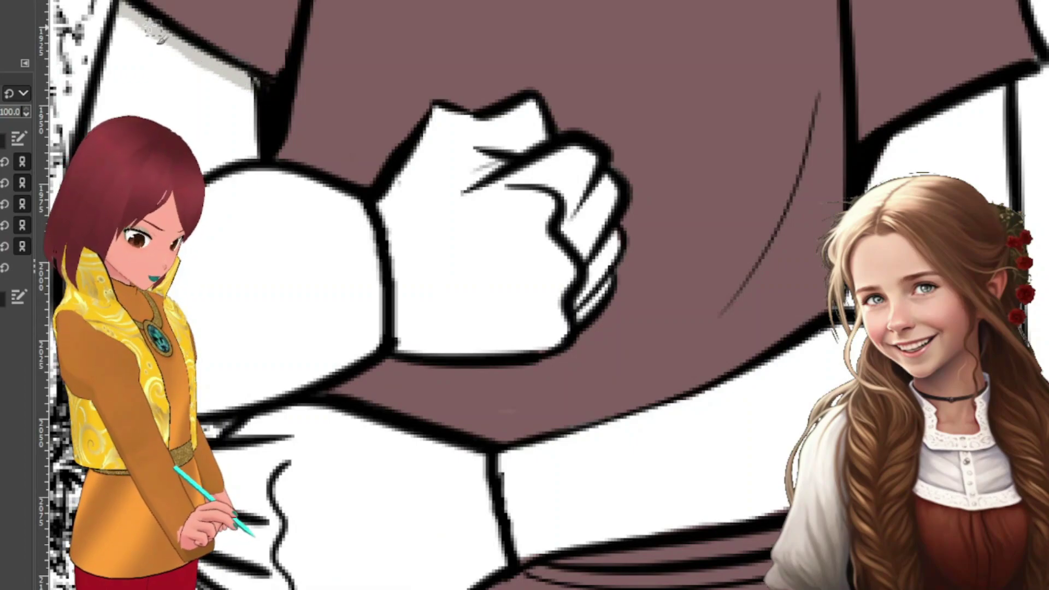
mouse_move(246, 140)
mouse_down()
mouse_move(219, 98)
mouse_move(207, 131)
mouse_up()
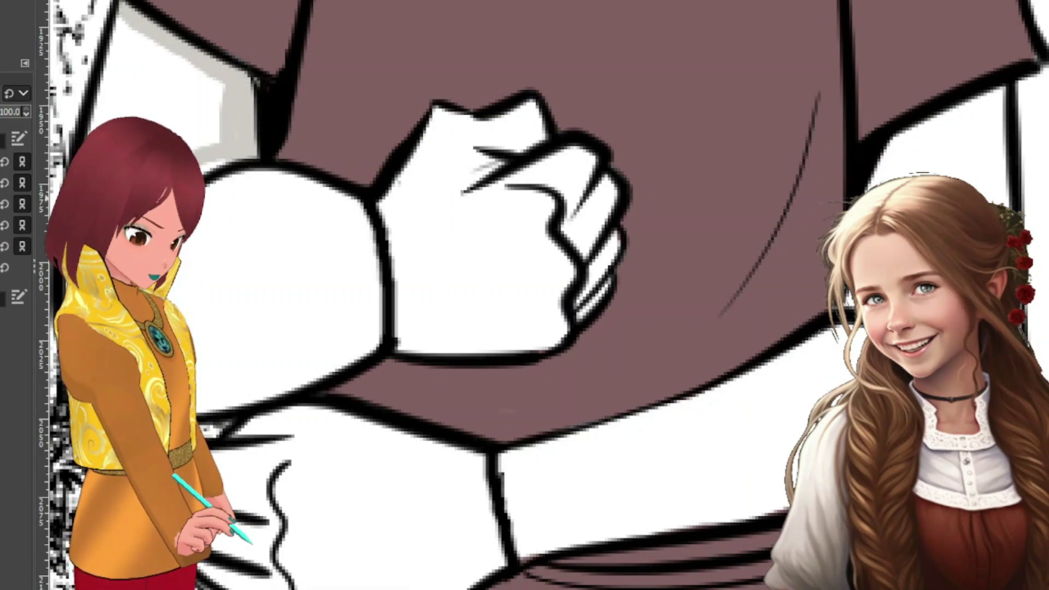
drag(186, 309, 213, 307)
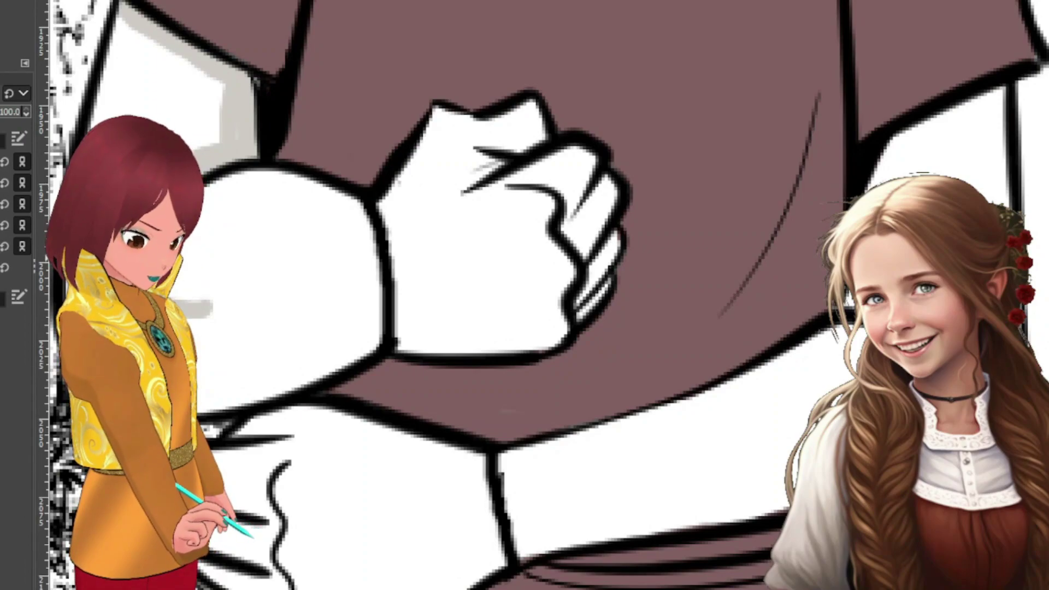
mouse_move(240, 197)
mouse_down()
mouse_move(295, 195)
mouse_move(355, 235)
mouse_move(346, 215)
mouse_move(367, 272)
mouse_move(363, 323)
mouse_move(342, 352)
mouse_move(209, 391)
mouse_up()
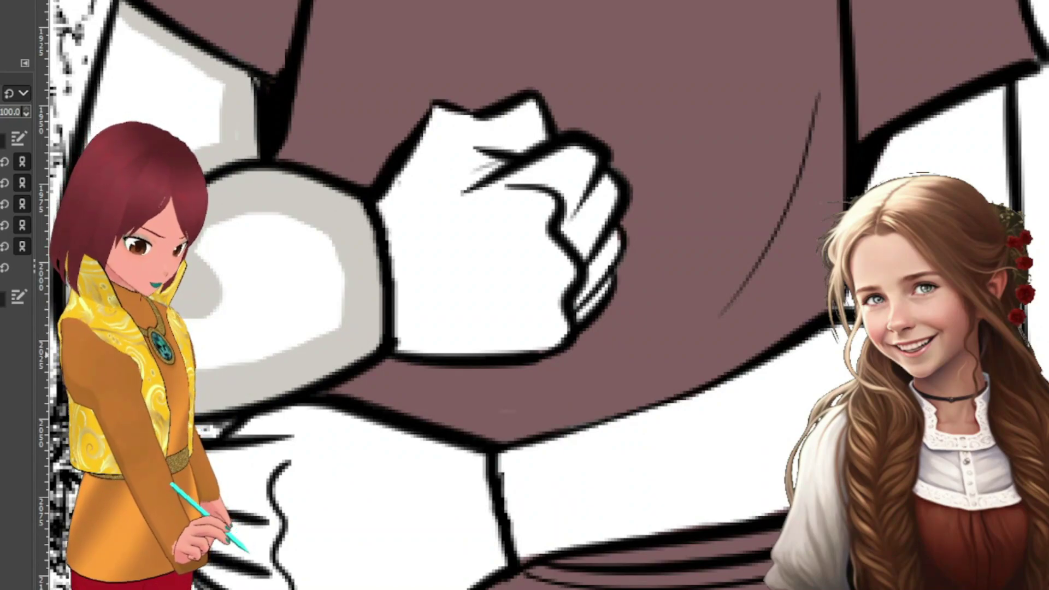
mouse_move(328, 298)
mouse_down()
mouse_move(322, 249)
mouse_move(273, 227)
mouse_up()
mouse_move(205, 264)
mouse_down()
mouse_move(253, 282)
mouse_move(290, 263)
mouse_move(214, 273)
mouse_move(293, 281)
mouse_move(224, 314)
mouse_up()
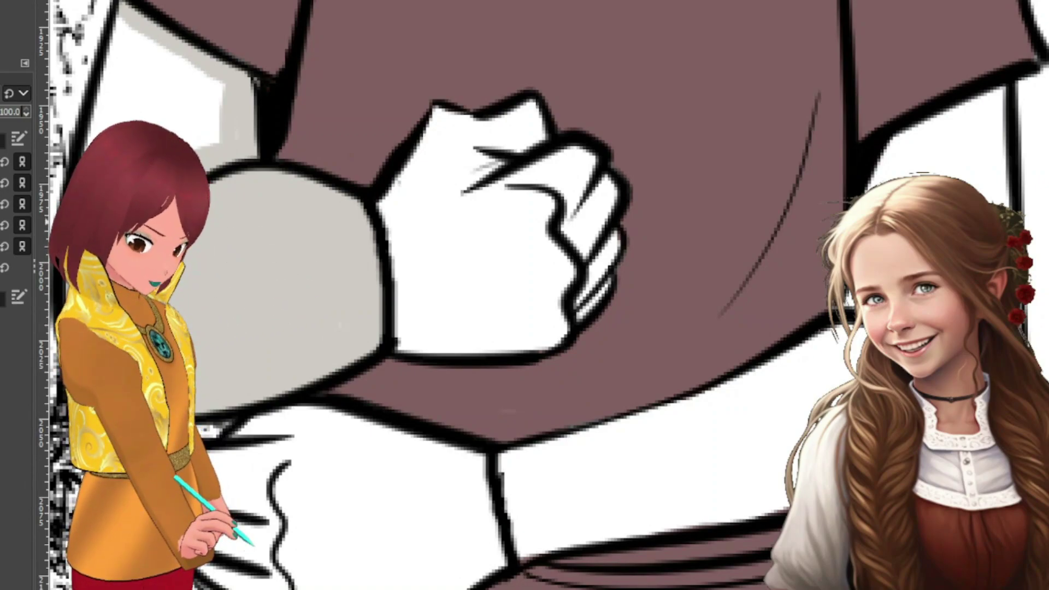
mouse_move(117, 104)
mouse_down()
mouse_move(134, 31)
mouse_move(196, 66)
mouse_up()
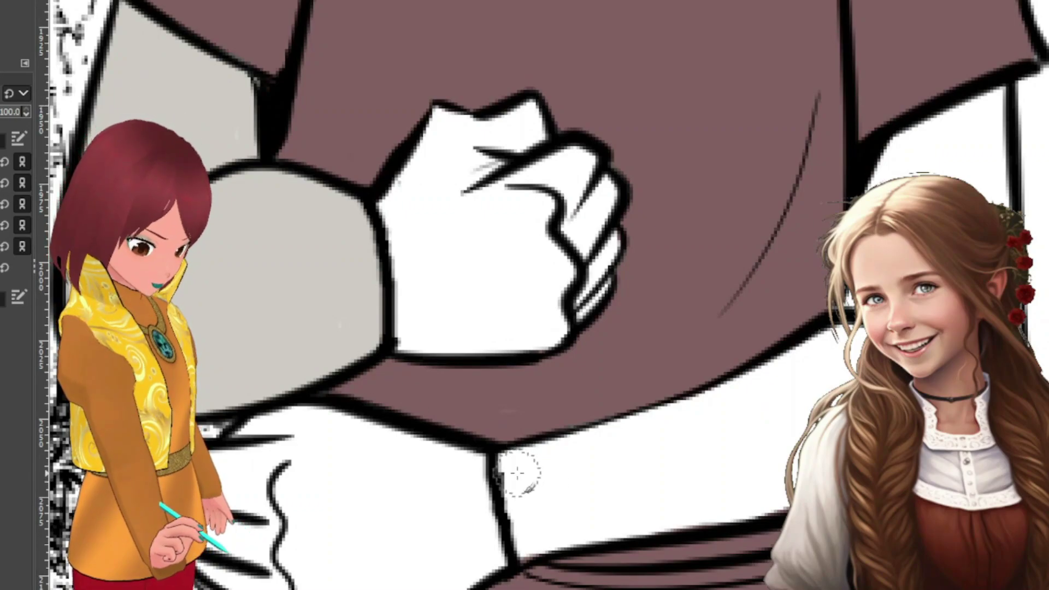
Step: Fill the other arm's sleeve with the same light grey, covering the lower forearm and the upper arm below the tunic sleeve
mouse_move(515, 473)
mouse_down()
mouse_move(681, 421)
mouse_move(780, 377)
mouse_move(817, 347)
mouse_move(858, 341)
mouse_up()
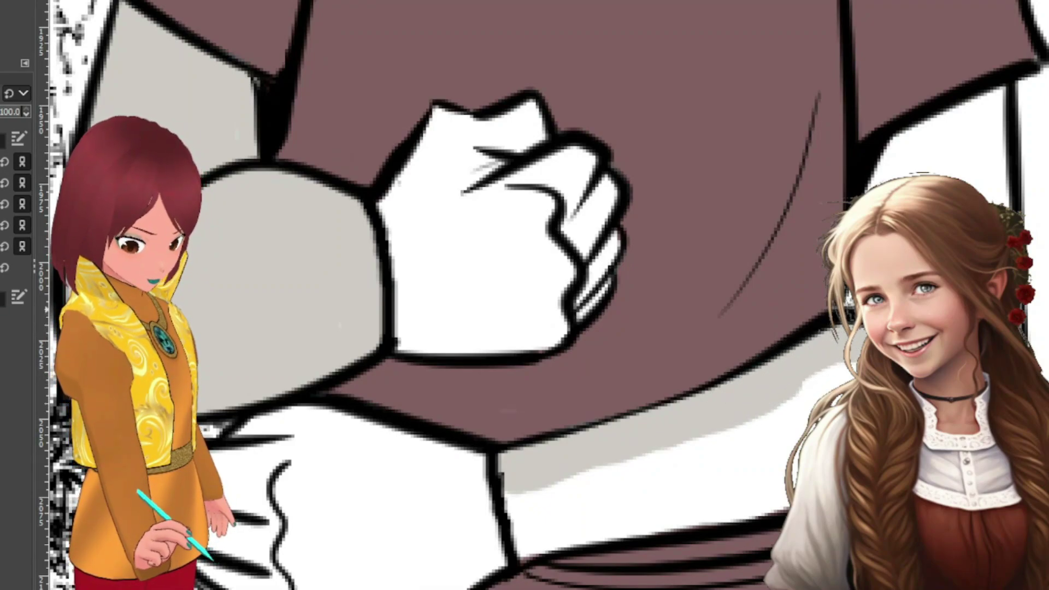
mouse_move(867, 188)
mouse_down()
mouse_move(926, 134)
mouse_move(907, 148)
mouse_move(940, 153)
mouse_move(992, 107)
mouse_move(989, 200)
mouse_up()
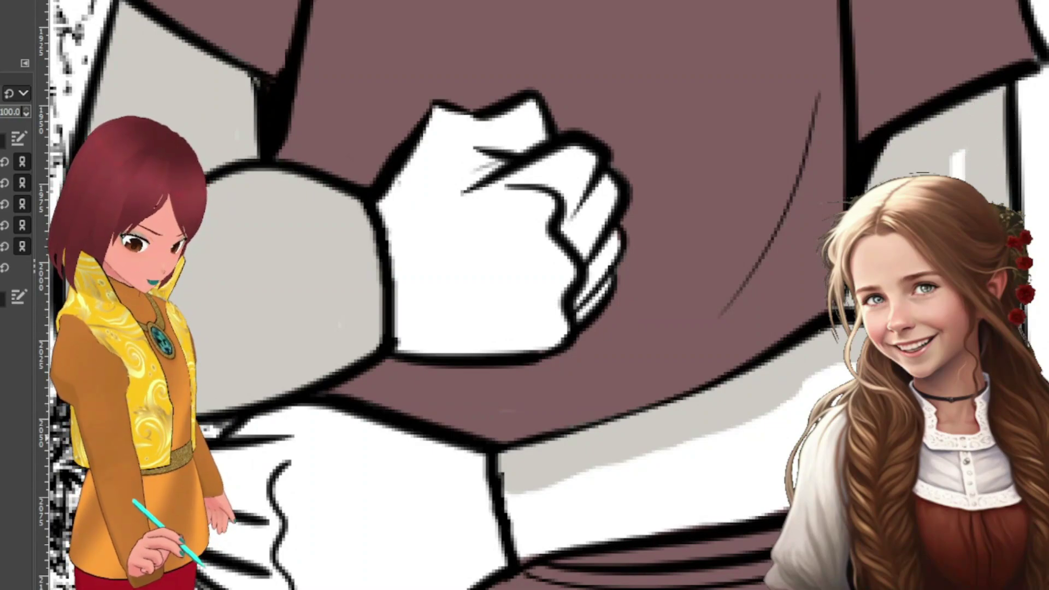
mouse_move(795, 475)
mouse_down()
mouse_move(748, 501)
mouse_move(534, 540)
mouse_move(523, 497)
mouse_move(761, 423)
mouse_move(842, 372)
mouse_up()
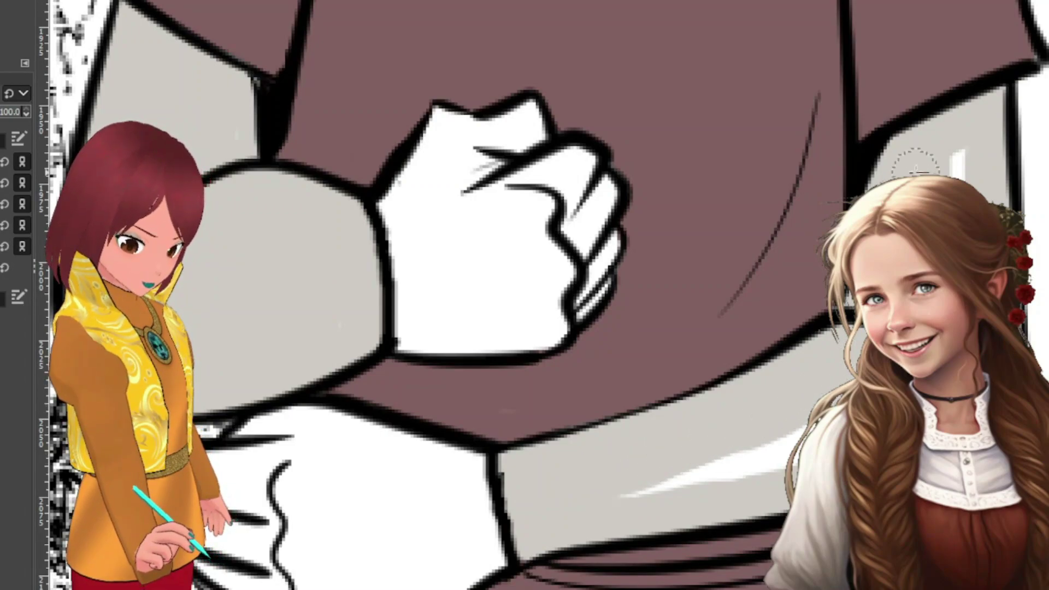
drag(809, 432, 634, 500)
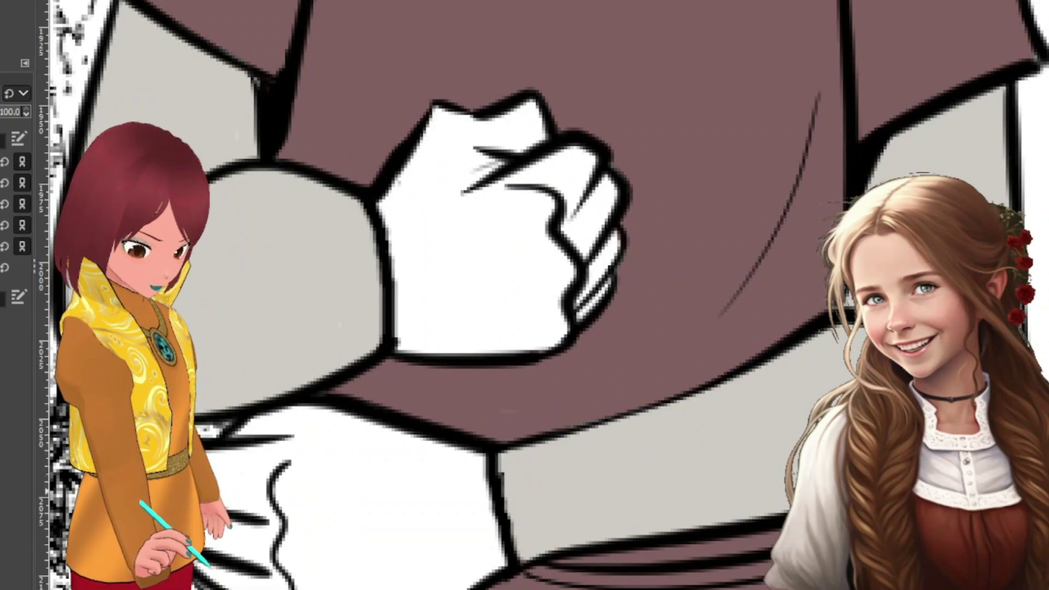
Step: Paint the boy's lower face, ears and neckline in pale peach skin colour, working up to the eyebrows
scroll(698, 465, up, 8)
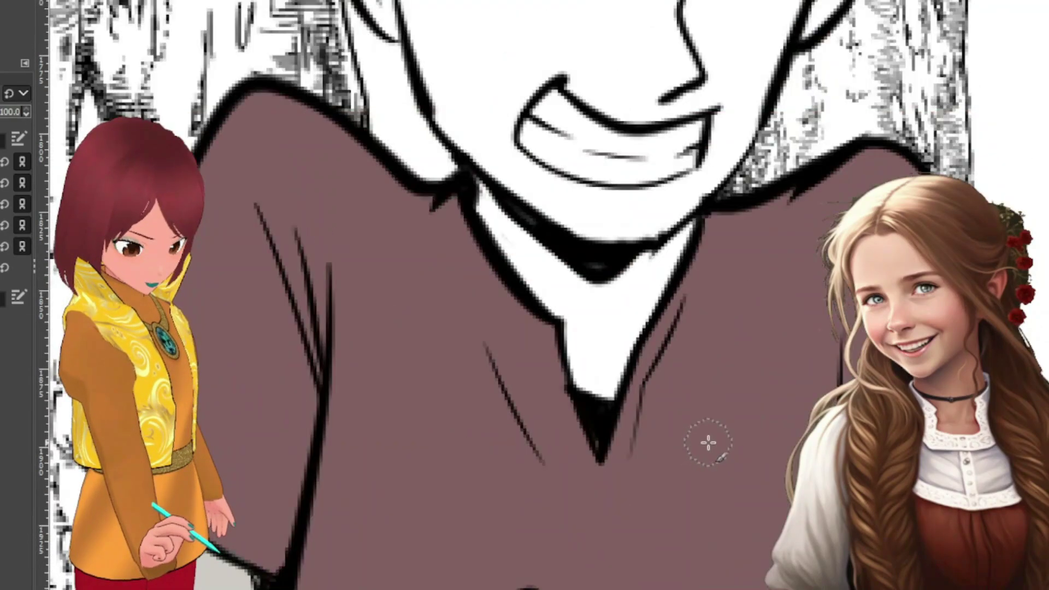
scroll(514, 118, up, 3)
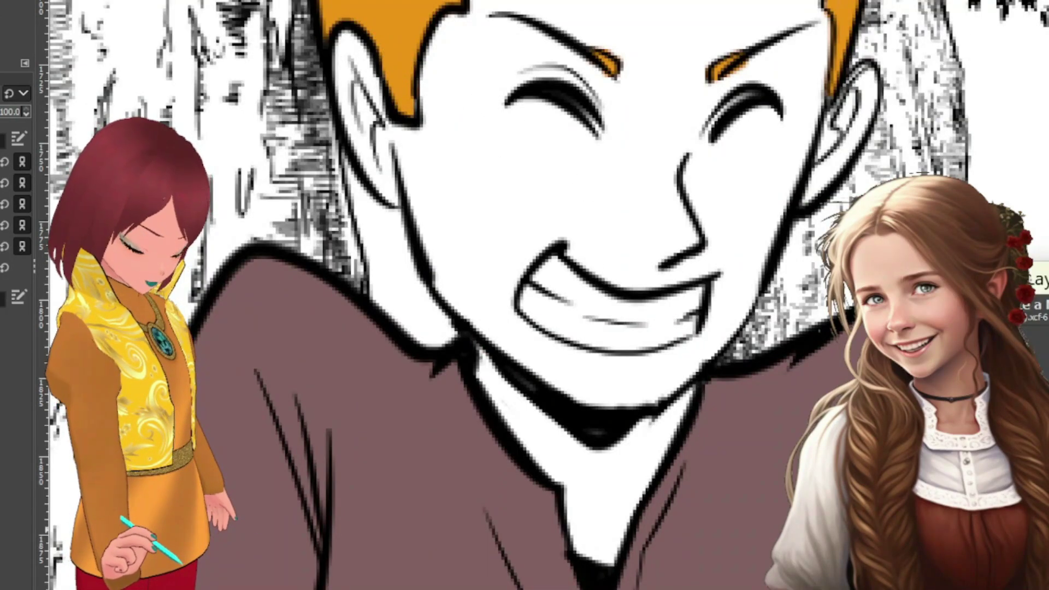
mouse_move(377, 39)
mouse_down()
mouse_move(354, 77)
mouse_move(380, 153)
mouse_move(407, 185)
mouse_move(407, 141)
mouse_move(439, 156)
mouse_move(451, 238)
mouse_move(438, 210)
mouse_move(440, 231)
mouse_move(456, 273)
mouse_move(521, 329)
mouse_move(452, 271)
mouse_move(532, 335)
mouse_move(497, 318)
mouse_move(507, 386)
mouse_move(496, 351)
mouse_move(516, 352)
mouse_move(526, 425)
mouse_move(581, 478)
mouse_move(596, 554)
mouse_move(579, 496)
mouse_move(597, 527)
mouse_move(636, 487)
mouse_move(667, 446)
mouse_move(680, 367)
mouse_move(625, 451)
mouse_move(594, 432)
mouse_move(546, 292)
mouse_move(540, 401)
mouse_move(576, 426)
mouse_move(641, 263)
mouse_move(580, 390)
mouse_move(592, 257)
mouse_move(575, 228)
mouse_move(642, 217)
mouse_move(537, 241)
mouse_move(562, 215)
mouse_move(531, 172)
mouse_move(539, 183)
mouse_move(487, 226)
mouse_move(495, 281)
mouse_move(491, 87)
mouse_move(448, 38)
mouse_move(530, 49)
mouse_move(496, 76)
mouse_move(632, 98)
mouse_move(574, 164)
mouse_move(607, 136)
mouse_move(588, 295)
mouse_move(592, 391)
mouse_move(632, 410)
mouse_move(700, 164)
mouse_move(717, 232)
mouse_move(776, 164)
mouse_move(795, 164)
mouse_move(754, 215)
mouse_move(705, 328)
mouse_up()
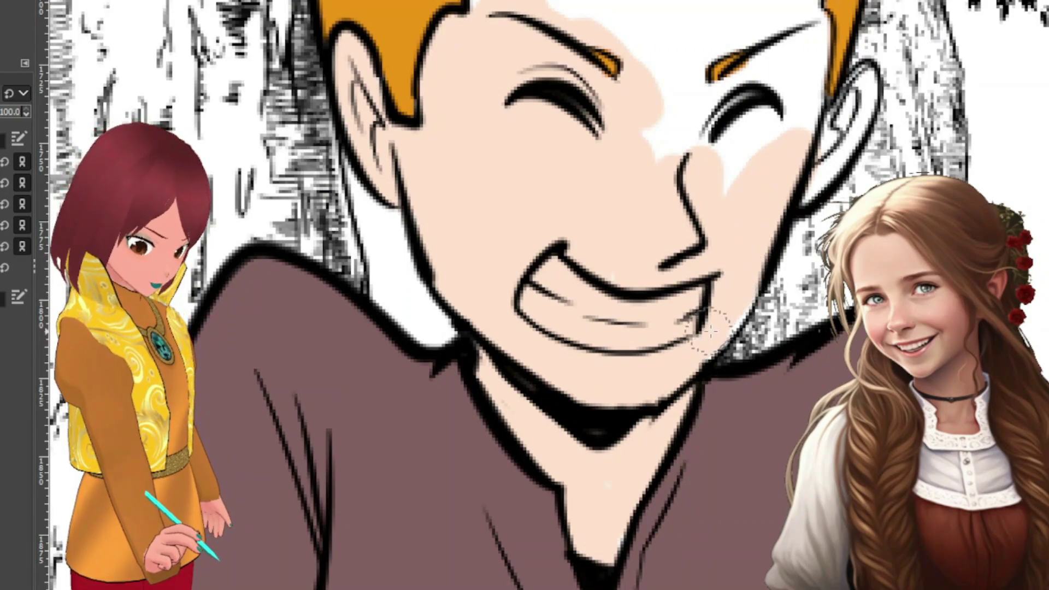
mouse_move(771, 174)
mouse_down()
mouse_move(776, 103)
mouse_move(727, 184)
mouse_move(726, 94)
mouse_move(766, 55)
mouse_move(795, 155)
mouse_move(817, 148)
mouse_move(838, 102)
mouse_move(856, 94)
mouse_move(860, 147)
mouse_up()
mouse_move(733, 183)
mouse_down()
mouse_move(713, 52)
mouse_move(661, 143)
mouse_move(697, 112)
mouse_up()
Step: Fill the forehead up to the hairline and the side of the brow with the pale peach skin colour
scroll(576, 276, up, 5)
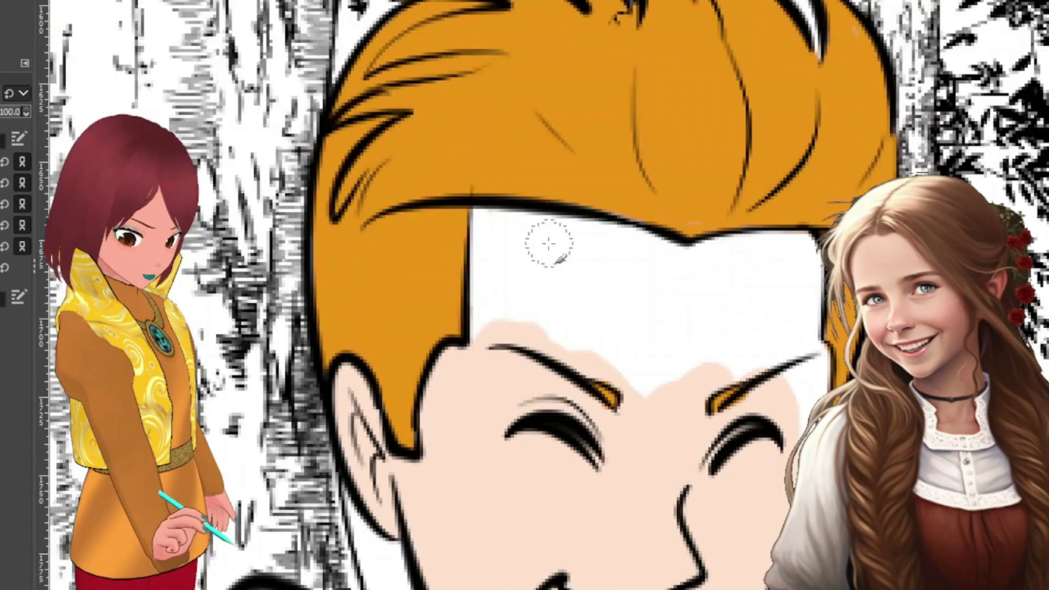
mouse_move(491, 328)
mouse_down()
mouse_move(487, 192)
mouse_move(508, 347)
mouse_move(538, 172)
mouse_move(525, 343)
mouse_move(573, 188)
mouse_move(565, 386)
mouse_move(608, 204)
mouse_move(570, 395)
mouse_move(613, 265)
mouse_move(620, 357)
mouse_move(647, 369)
mouse_move(663, 205)
mouse_move(679, 371)
mouse_move(706, 203)
mouse_move(702, 455)
mouse_move(748, 245)
mouse_move(748, 388)
mouse_move(774, 264)
mouse_move(784, 277)
mouse_move(785, 408)
mouse_move(814, 235)
mouse_up()
drag(824, 327, 813, 383)
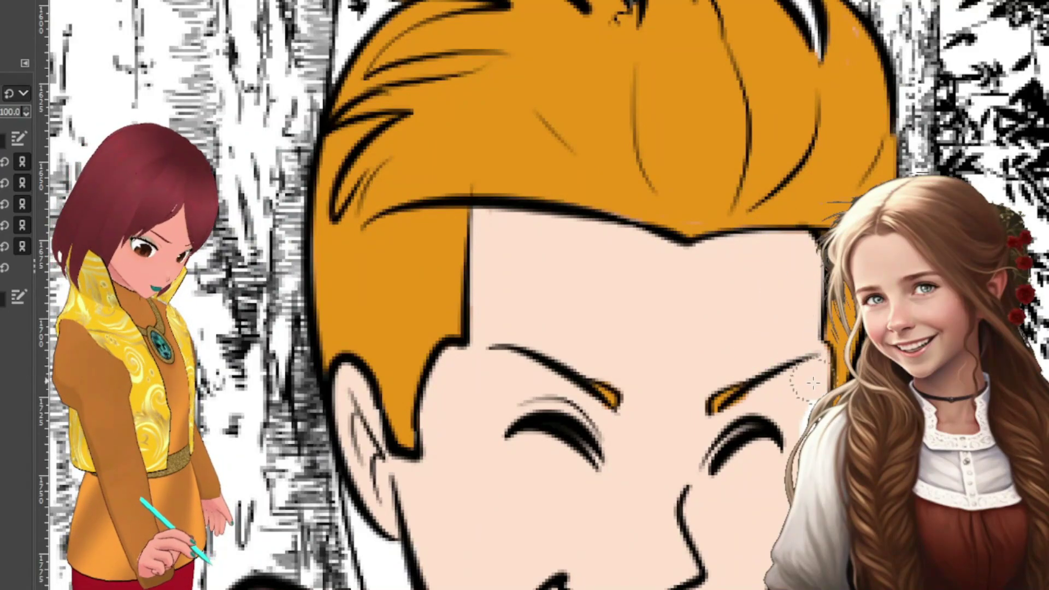
scroll(747, 478, down, 10)
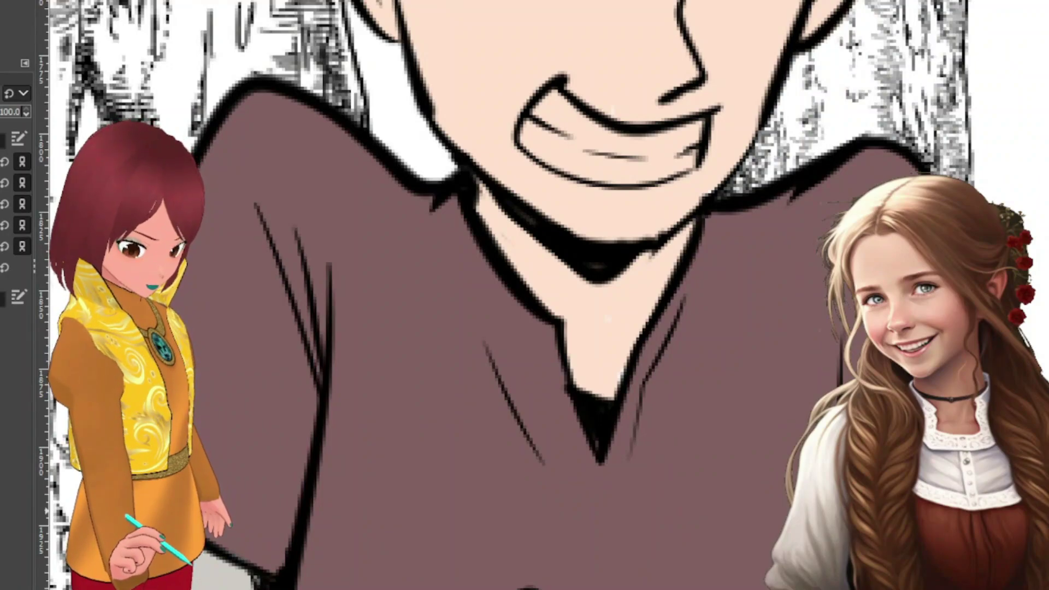
scroll(525, 295, up, 5)
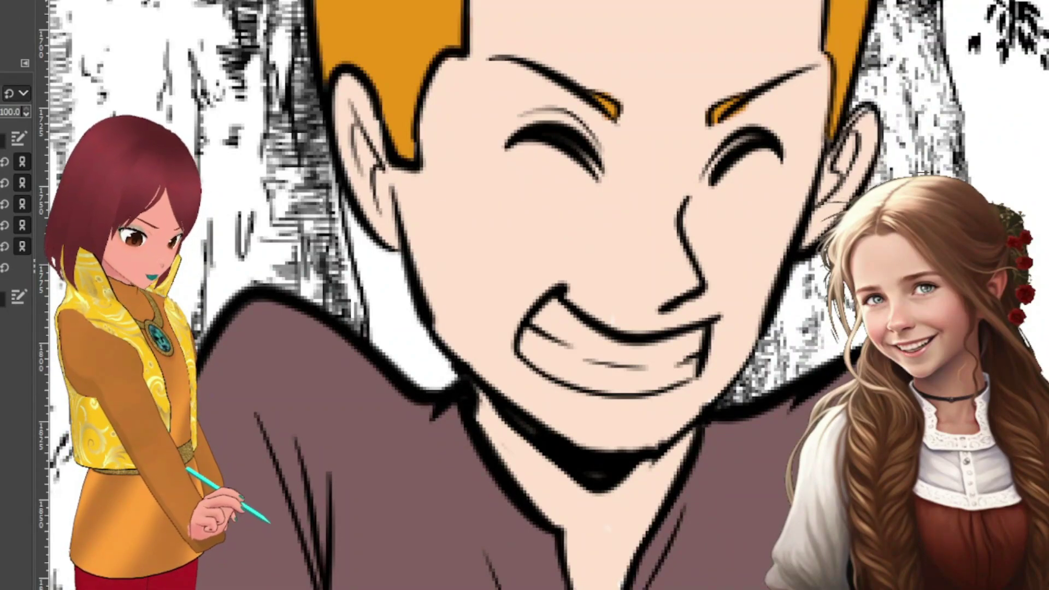
Step: Clear the peach colour from the boy's teeth, leaving the grin white inside its outline
mouse_move(549, 323)
mouse_down()
mouse_move(588, 353)
mouse_move(603, 356)
mouse_move(574, 339)
mouse_move(634, 363)
mouse_move(682, 354)
mouse_move(632, 367)
mouse_move(545, 345)
mouse_move(625, 373)
mouse_up()
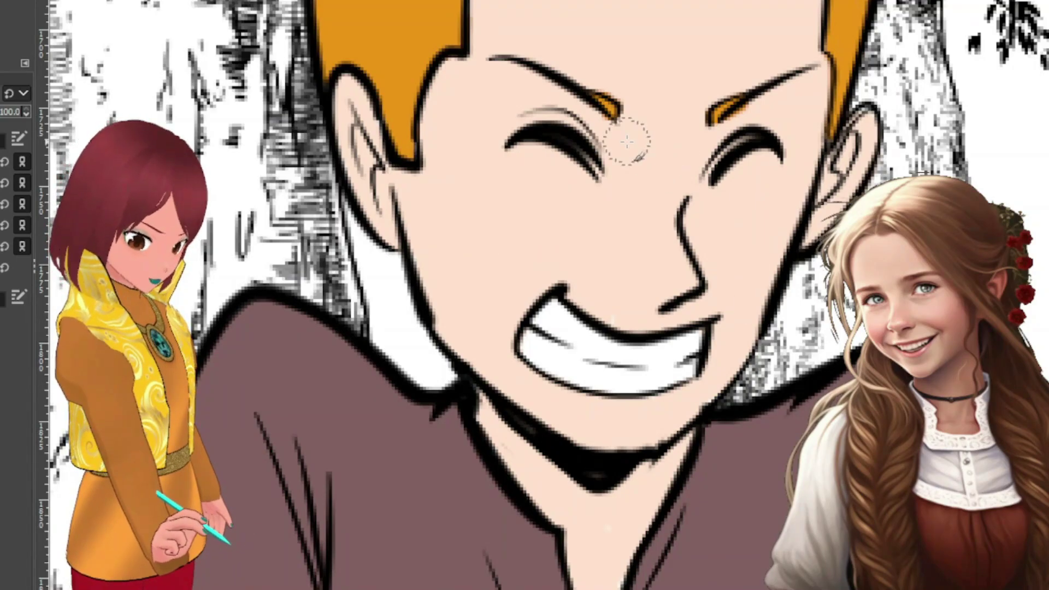
scroll(627, 141, up, 5)
scroll(628, 143, down, 12)
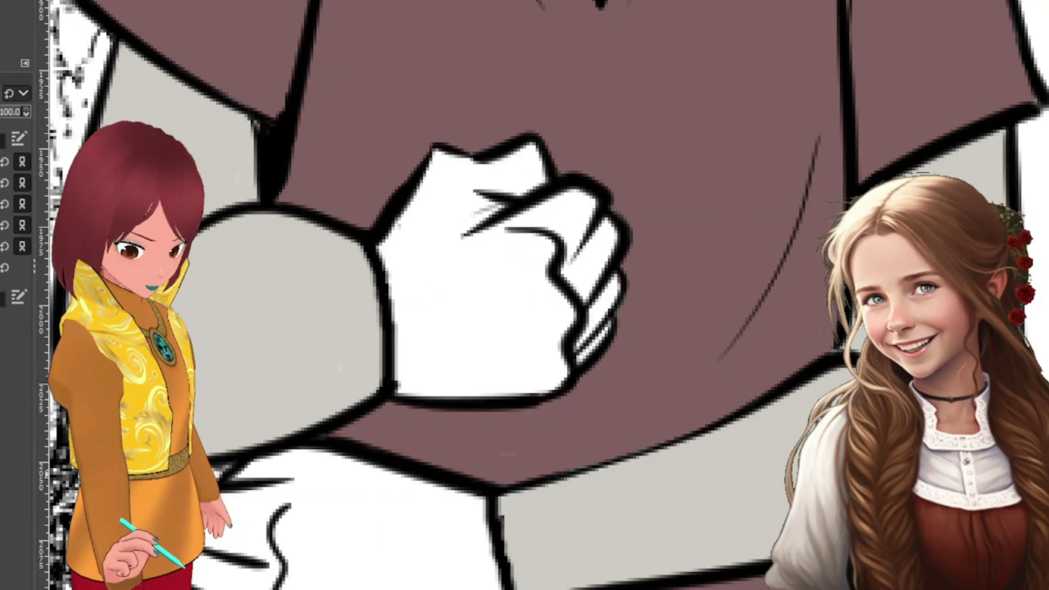
Step: Take the pale peach skin colour from the boy's neckline and paint his clenched fist and lower hand with it
key(o)
scroll(551, 76, up, 8)
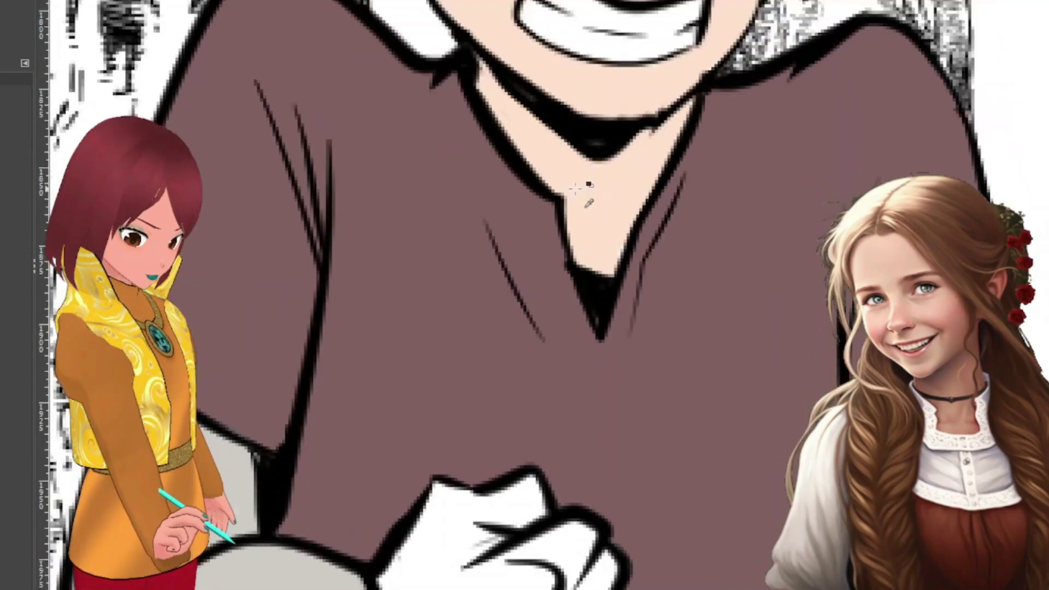
scroll(541, 73, down, 8)
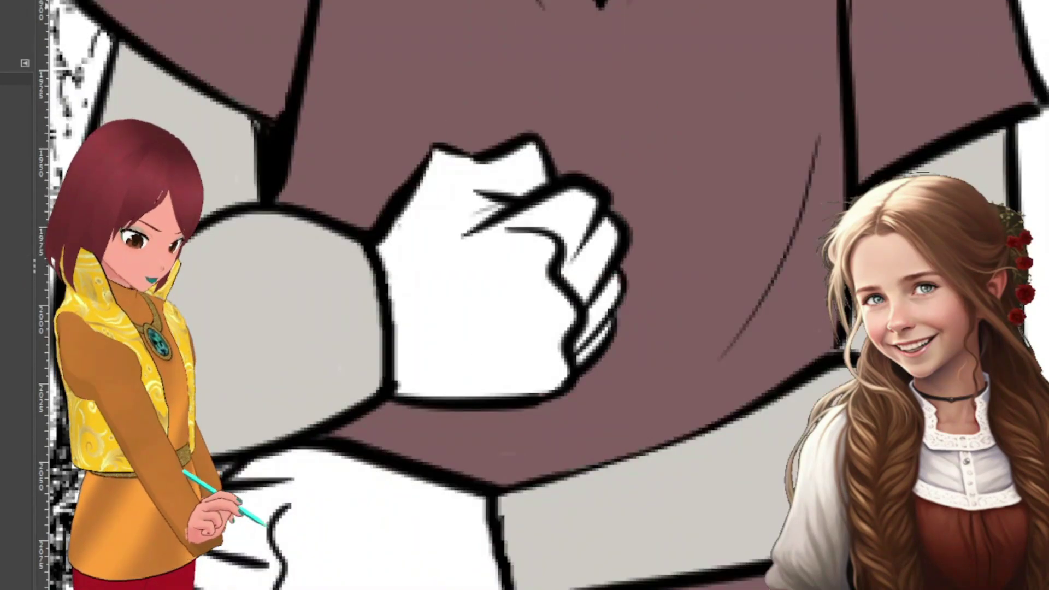
key(p)
mouse_move(410, 188)
mouse_down()
mouse_move(421, 284)
mouse_move(415, 388)
mouse_move(382, 225)
mouse_move(437, 405)
mouse_move(419, 170)
mouse_move(467, 403)
mouse_move(435, 137)
mouse_move(490, 310)
mouse_move(493, 388)
mouse_move(502, 388)
mouse_move(477, 165)
mouse_move(520, 404)
mouse_move(501, 120)
mouse_up()
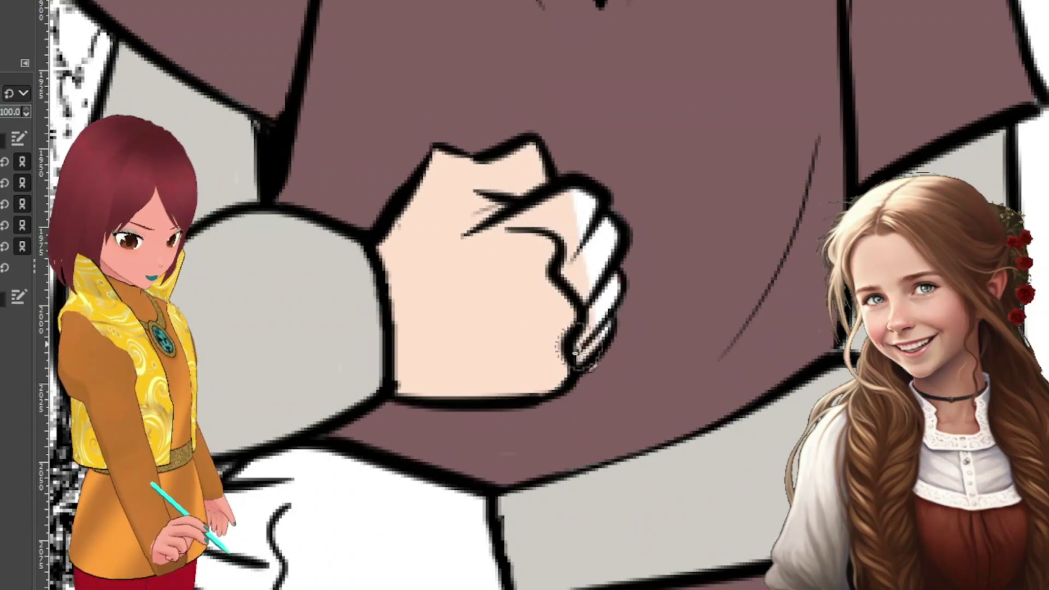
scroll(444, 382, down, 3)
scroll(443, 383, down, 3)
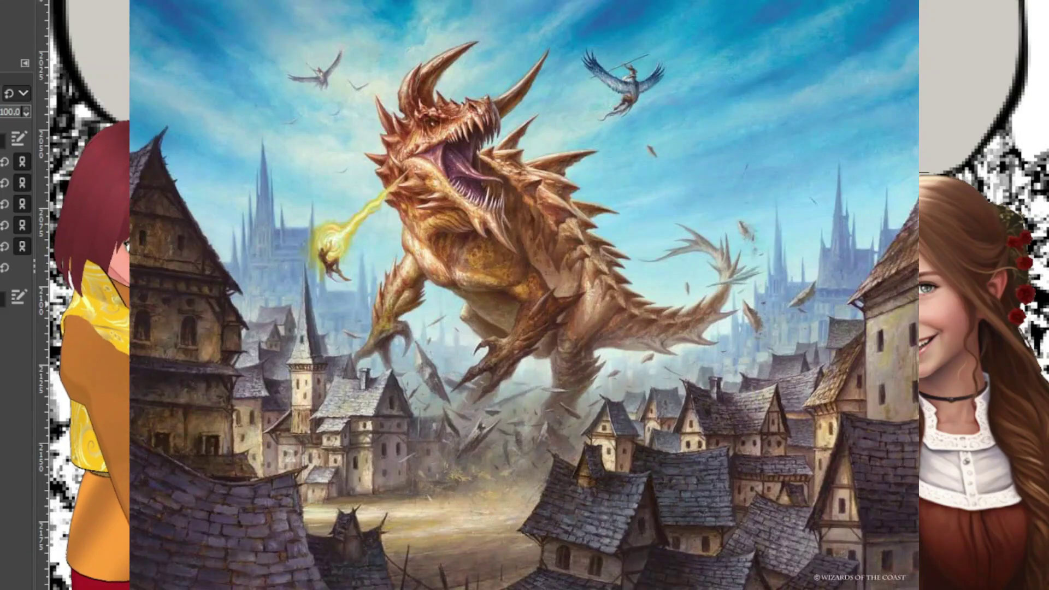
Step: Take the light grey from the sleeve and fill the boy's first trouser leg from the tunic hem to the panel border
scroll(525, 295, down, 3)
scroll(525, 295, down, 3)
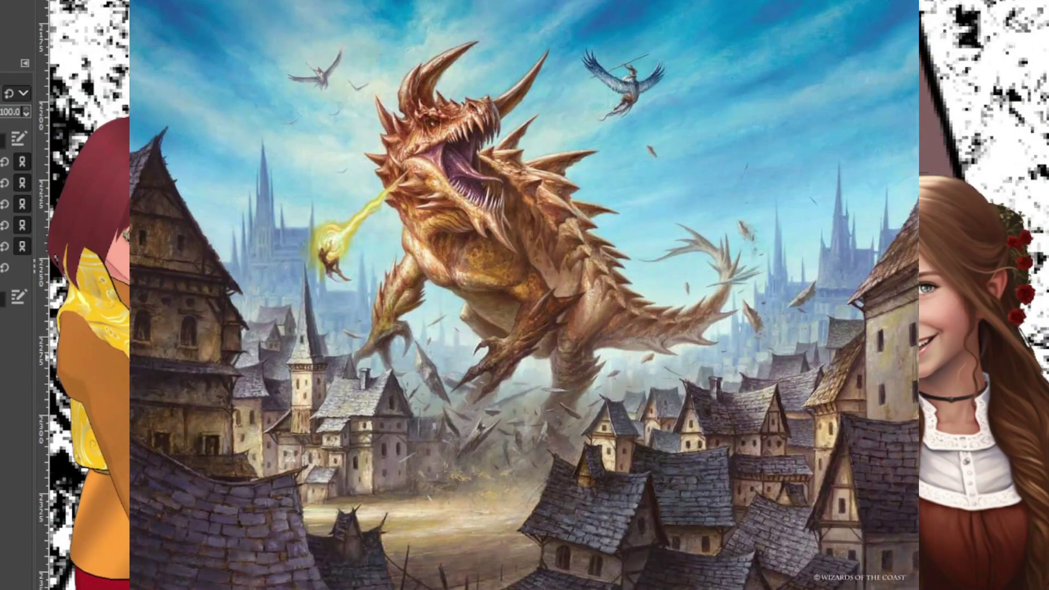
scroll(525, 295, up, 3)
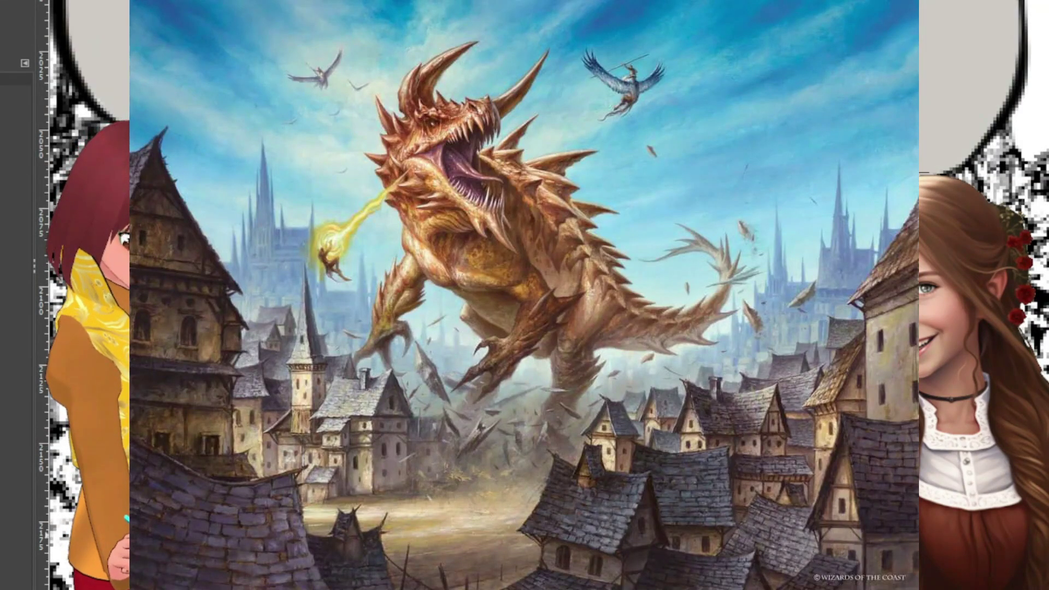
scroll(524, 295, down, 4)
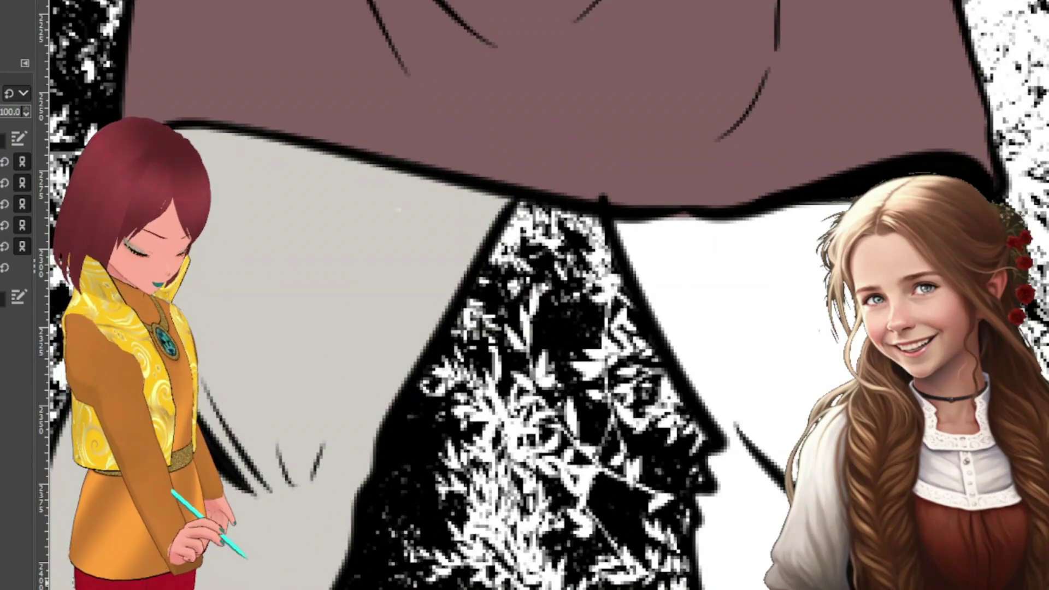
scroll(276, 437, down, 5)
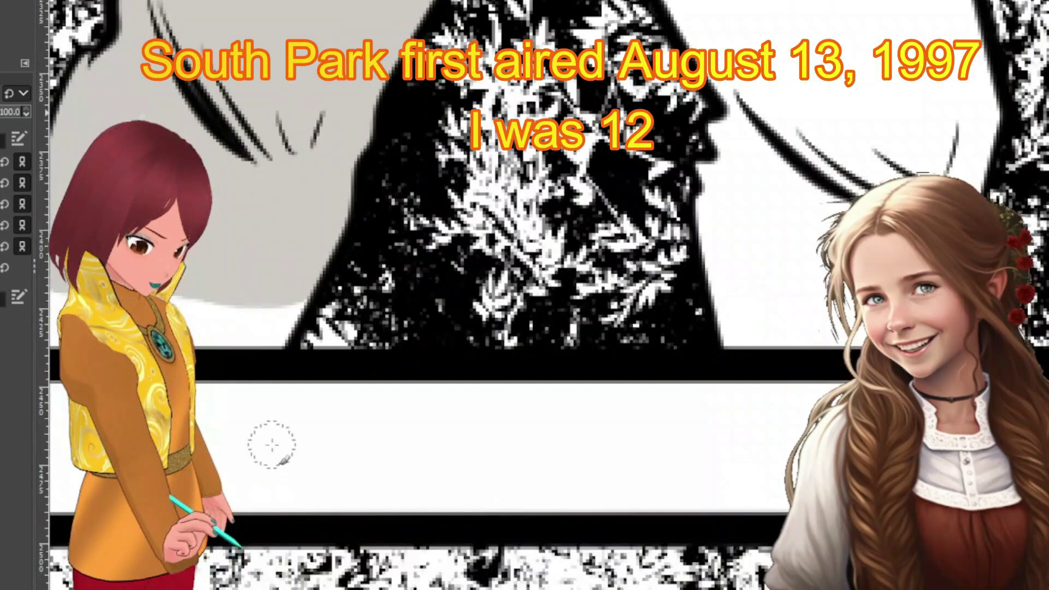
mouse_move(282, 297)
mouse_down()
mouse_move(270, 328)
mouse_move(293, 286)
mouse_move(234, 339)
mouse_move(244, 356)
mouse_up()
drag(257, 319, 242, 293)
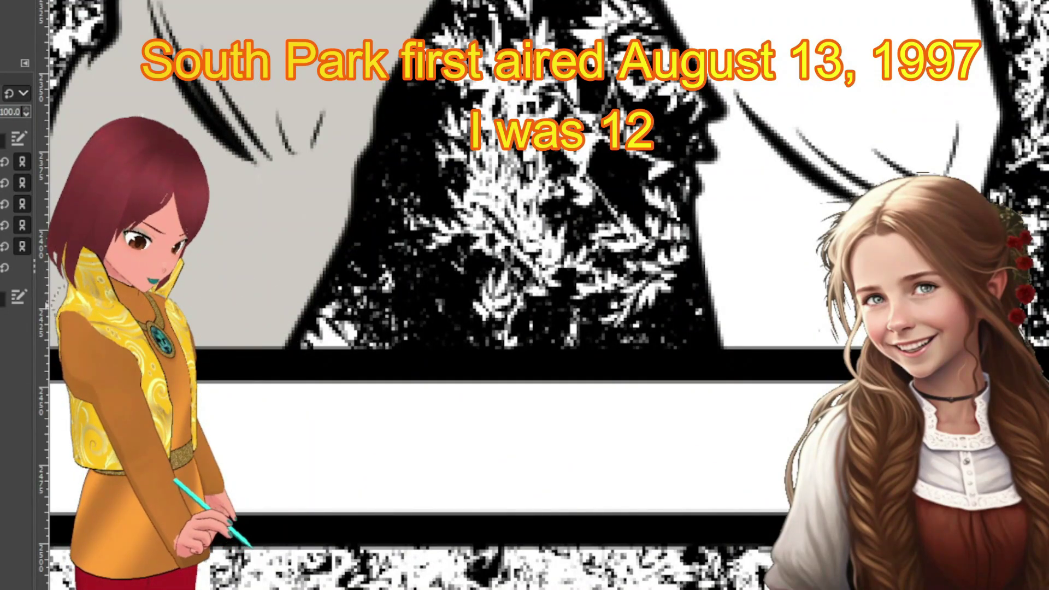
Step: Fill the boy's other trouser leg with the same light grey
scroll(291, 405, left, 5)
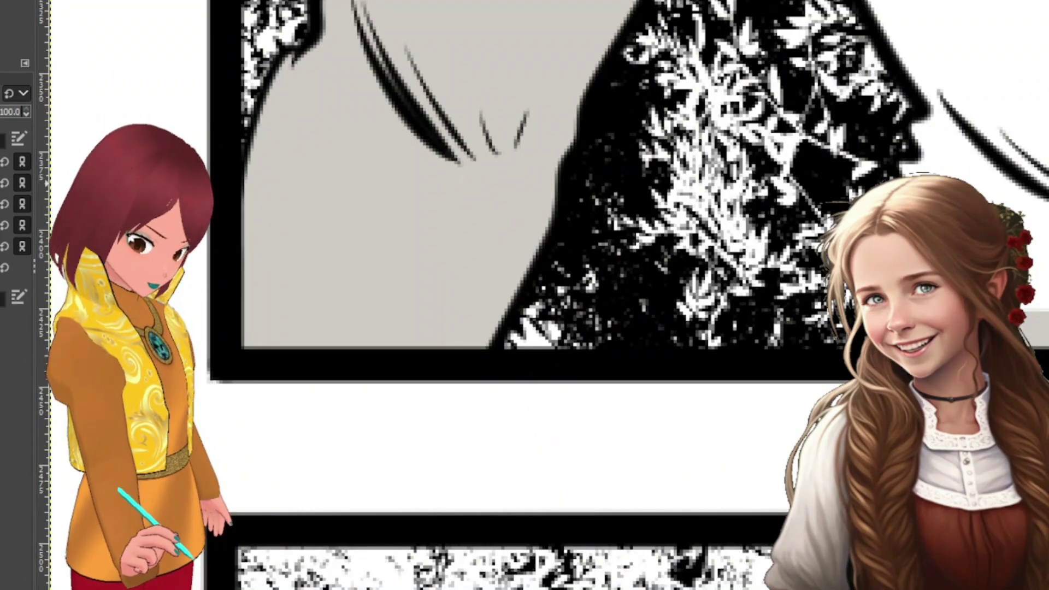
mouse_move(1044, 183)
mouse_down()
mouse_move(934, 140)
mouse_move(909, 162)
mouse_move(1021, 207)
mouse_move(1046, 298)
mouse_move(1034, 295)
mouse_move(1035, 229)
mouse_move(1038, 257)
mouse_move(978, 128)
mouse_move(910, 33)
mouse_move(986, 82)
mouse_move(1002, 132)
mouse_move(957, 14)
mouse_move(1013, 33)
mouse_move(1019, 134)
mouse_up()
scroll(1020, 133, up, 10)
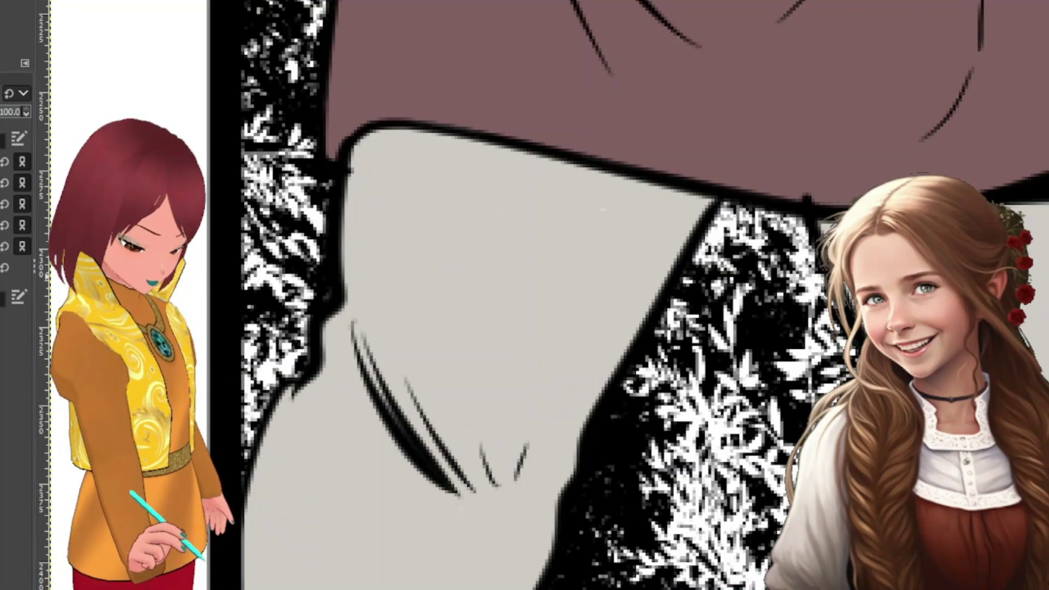
Step: Examine the flat colours on the red-haired boy from his hair down to his tunic
scroll(645, 295, up, 15)
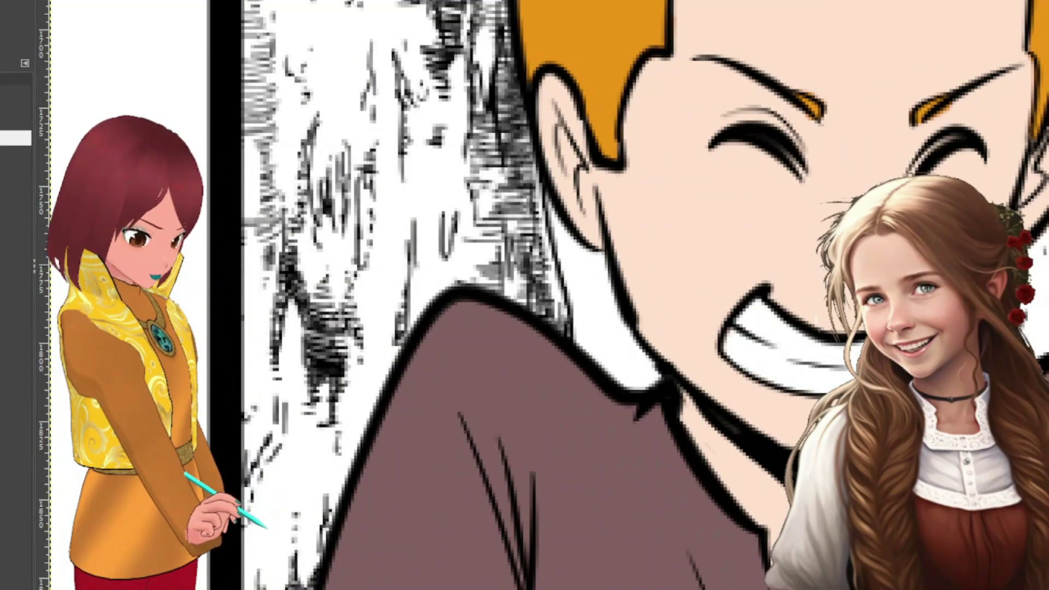
click(484, 156)
click(773, 189)
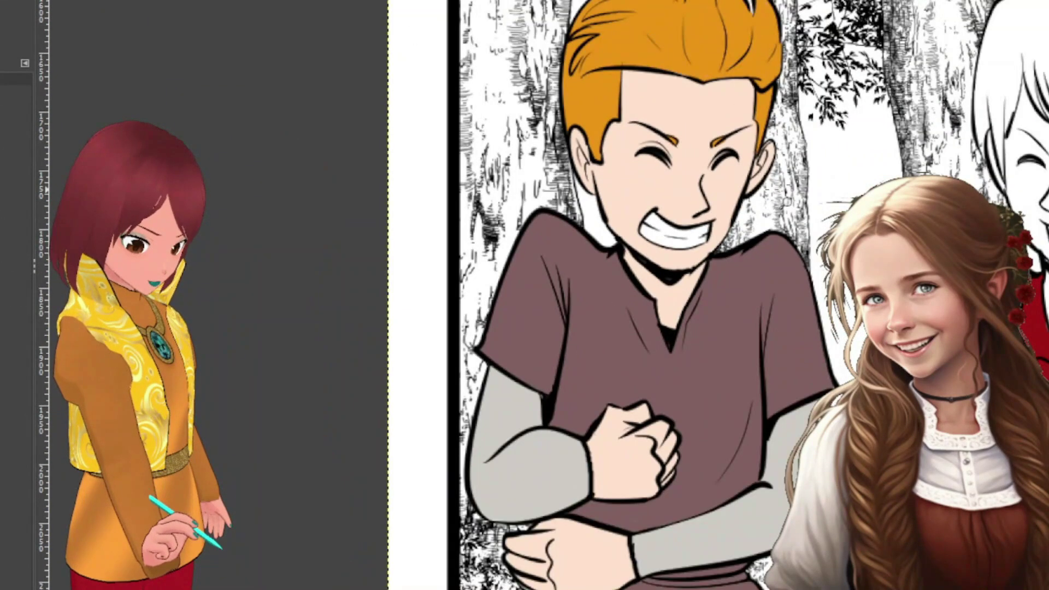
scroll(773, 189, down, 5)
scroll(773, 190, up, 6)
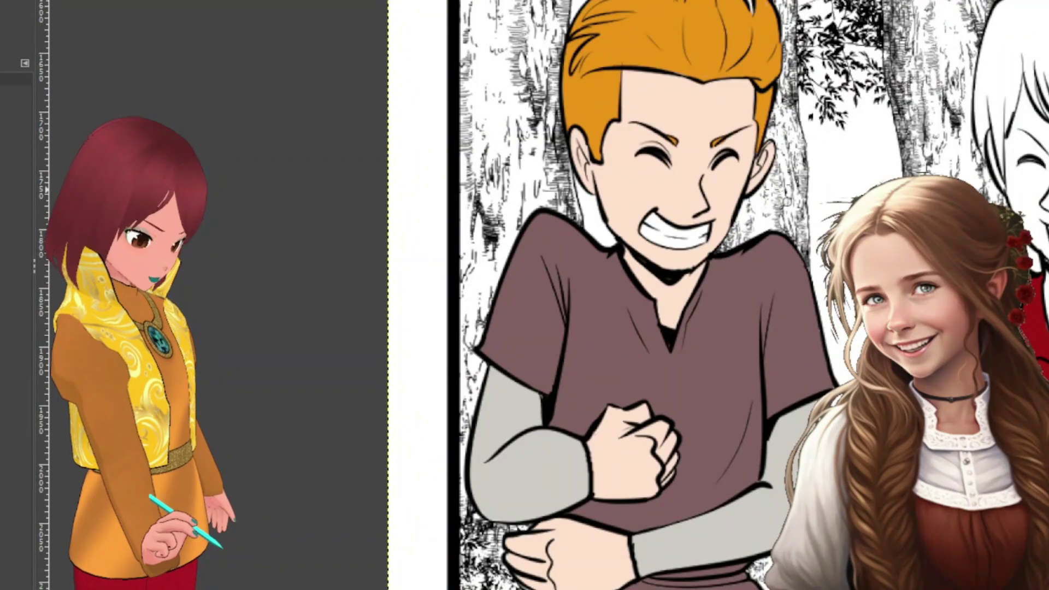
scroll(787, 202, down, 3)
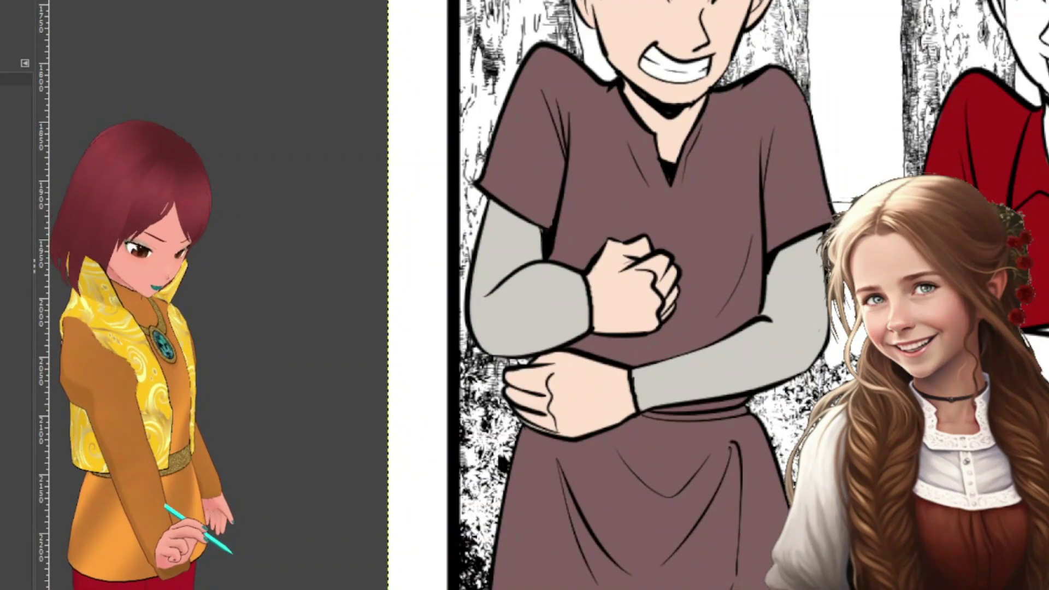
Step: Paint the hair of the neighbouring boy in red with pale yellow, covering the side lock and the whole crown
scroll(525, 295, right, 15)
scroll(525, 295, up, 3)
scroll(403, 230, up, 3)
scroll(388, 214, down, 10)
scroll(393, 227, up, 10)
scroll(400, 307, down, 5)
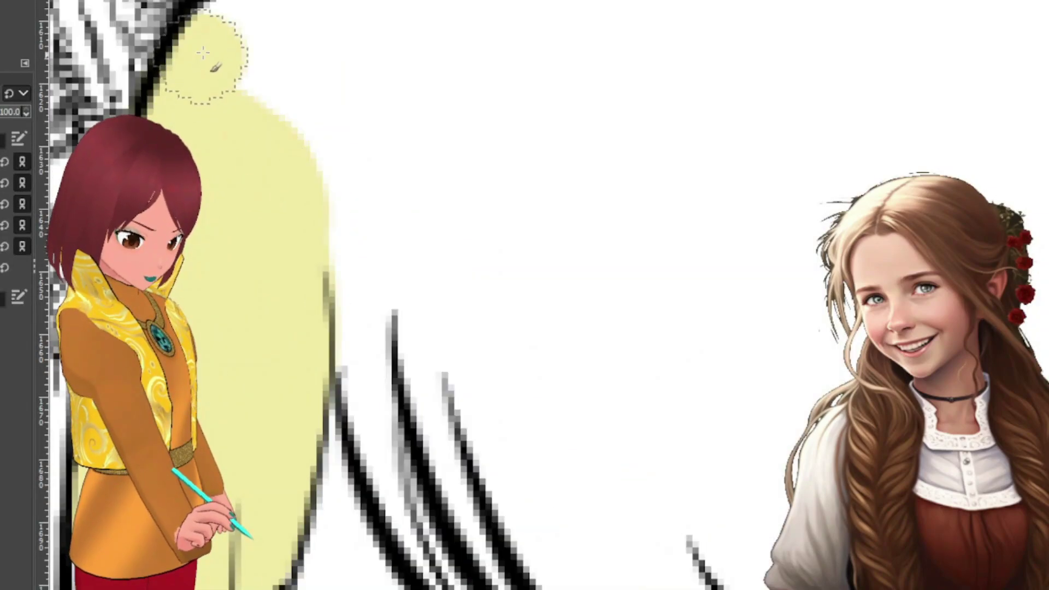
mouse_move(203, 52)
mouse_down()
mouse_move(299, 12)
mouse_move(282, 12)
mouse_move(244, 31)
mouse_move(393, 6)
mouse_move(252, 80)
mouse_move(368, 106)
mouse_move(476, 41)
mouse_move(267, 133)
mouse_move(402, 311)
mouse_move(371, 283)
mouse_move(382, 408)
mouse_move(453, 549)
mouse_move(474, 517)
mouse_move(397, 256)
mouse_move(466, 416)
mouse_move(562, 515)
mouse_move(455, 405)
mouse_move(340, 162)
mouse_move(488, 339)
mouse_move(638, 577)
mouse_move(466, 286)
mouse_move(369, 59)
mouse_move(680, 452)
mouse_move(771, 548)
mouse_move(611, 465)
mouse_move(695, 437)
mouse_move(484, 167)
mouse_move(510, 204)
mouse_move(764, 406)
mouse_move(473, 38)
mouse_move(668, 184)
mouse_move(731, 310)
mouse_move(796, 351)
mouse_up()
mouse_move(842, 229)
mouse_down()
mouse_move(613, 41)
mouse_move(469, 43)
mouse_up()
scroll(563, 175, up, 5)
mouse_move(480, 304)
mouse_down()
mouse_move(434, 250)
mouse_move(415, 261)
mouse_move(593, 140)
mouse_move(787, 185)
mouse_move(874, 164)
mouse_move(896, 171)
mouse_up()
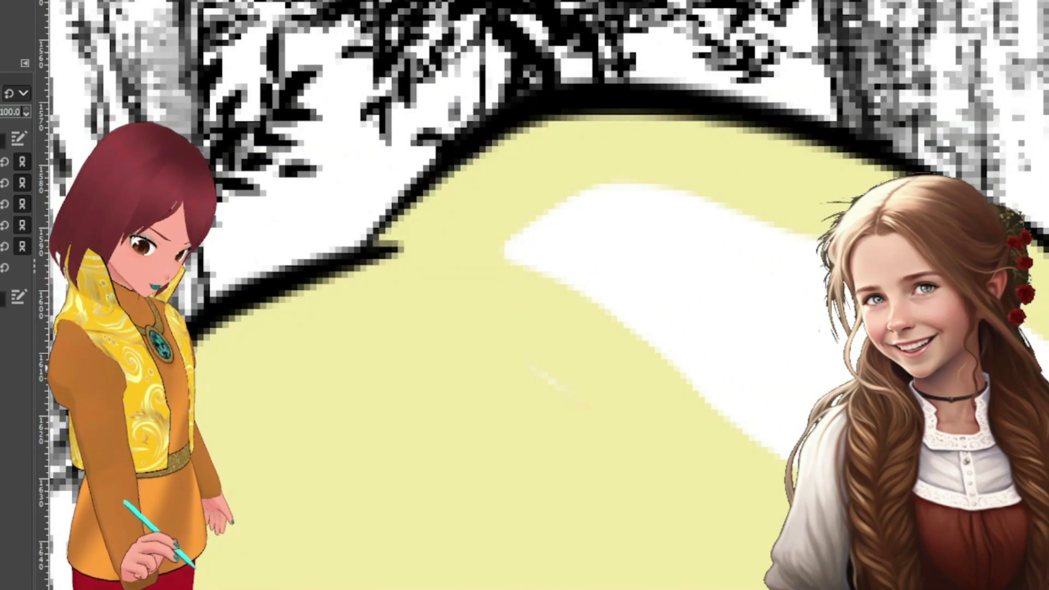
mouse_move(798, 415)
mouse_down()
mouse_move(650, 346)
mouse_move(604, 236)
mouse_move(820, 262)
mouse_move(648, 216)
mouse_move(820, 257)
mouse_up()
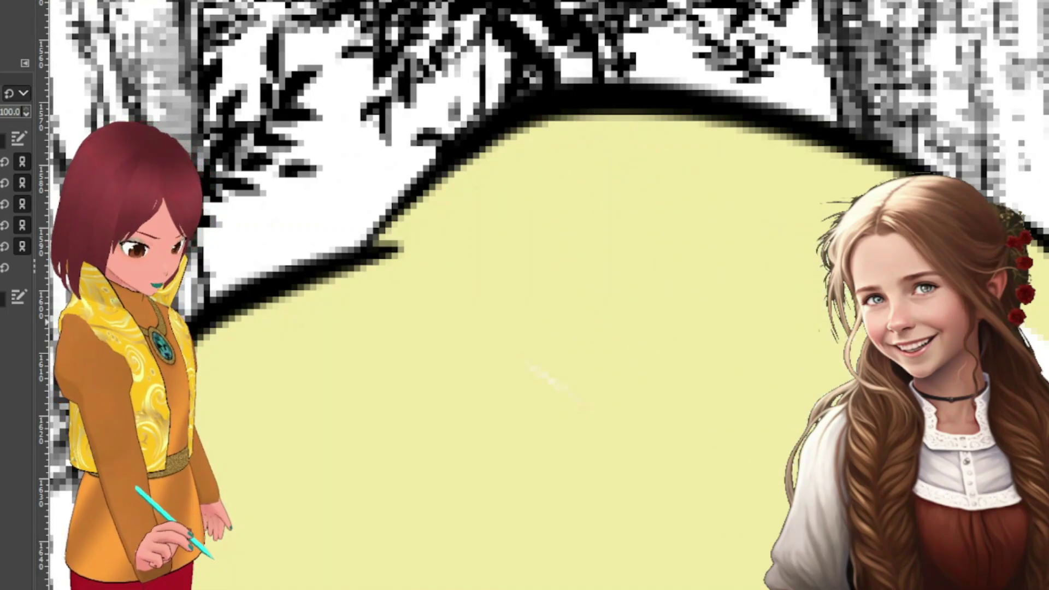
Step: Extend the pale yellow down through the boy's fringe to the strand outlines above his eyebrows
scroll(798, 350, down, 5)
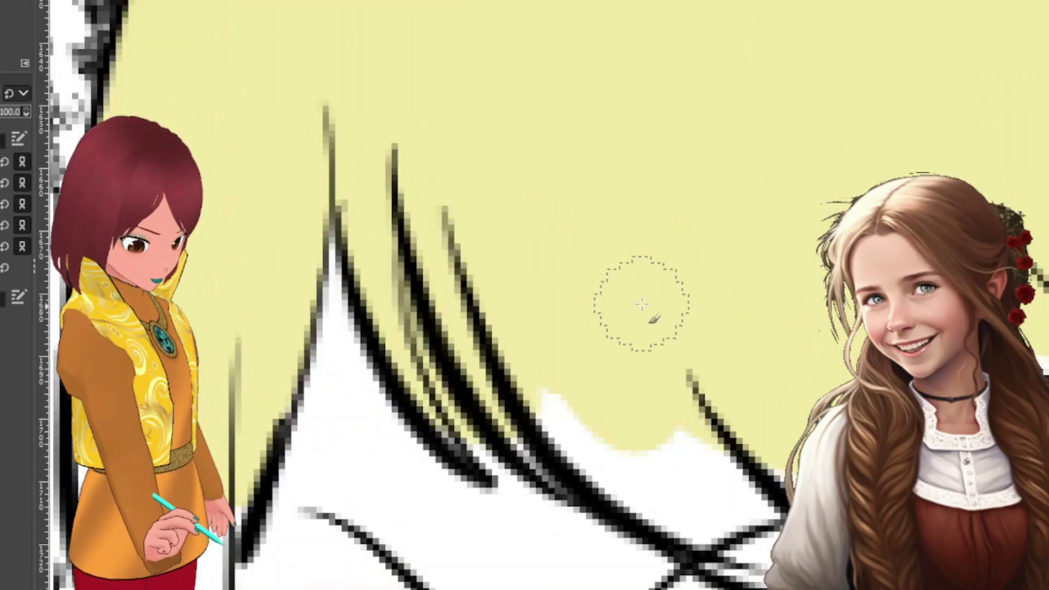
mouse_move(557, 401)
mouse_down()
mouse_move(581, 417)
mouse_move(495, 407)
mouse_move(525, 461)
mouse_move(700, 506)
mouse_move(678, 563)
mouse_up()
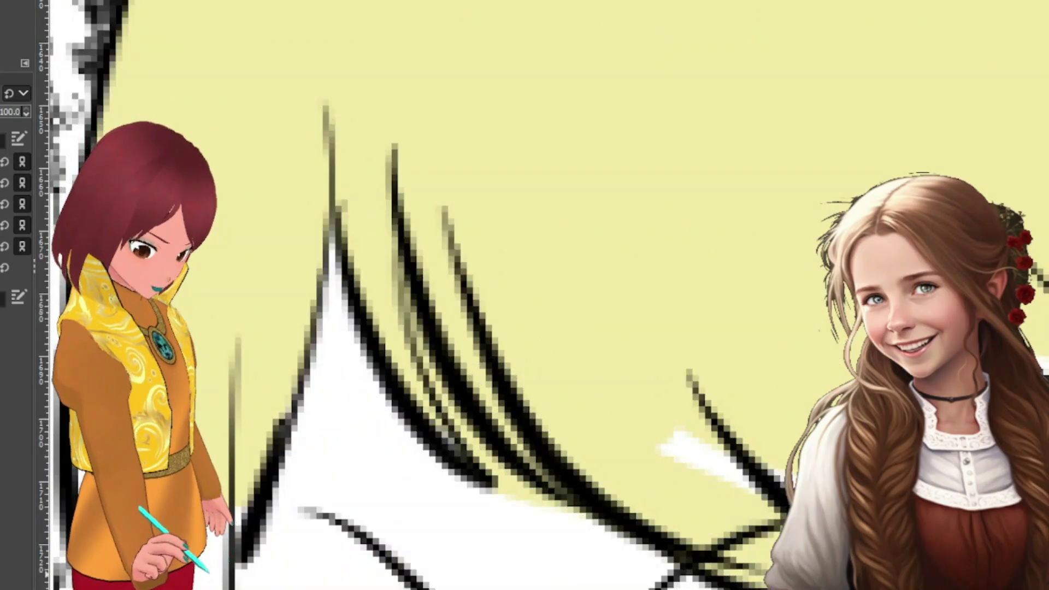
mouse_move(765, 478)
mouse_down()
mouse_move(663, 419)
mouse_move(655, 399)
mouse_up()
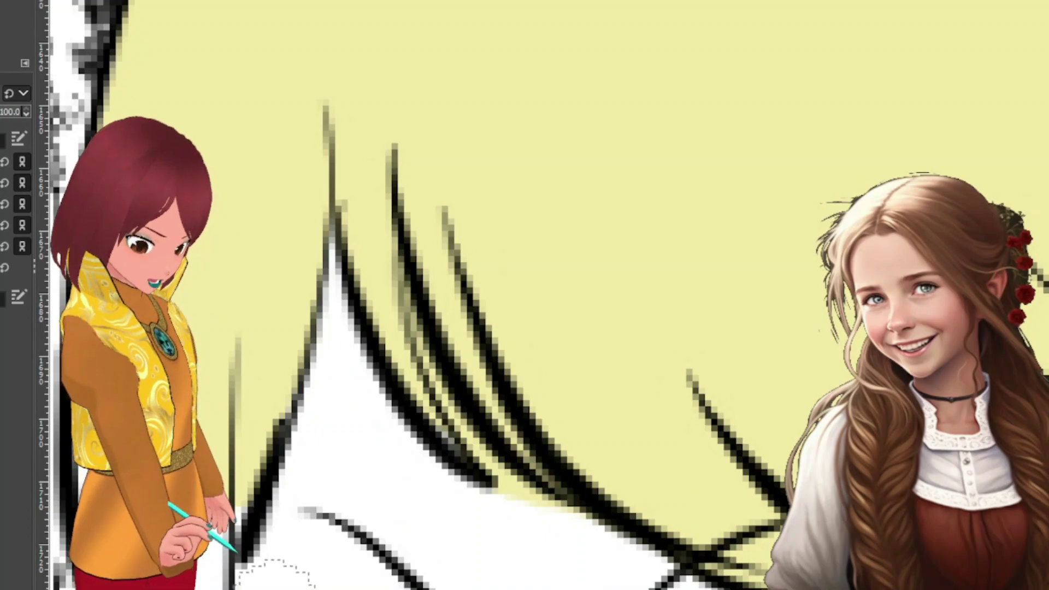
Step: Fill the hair around the boy's far ear with pale yellow, down to the pointed strand tips above his shoulder
scroll(273, 572, down, 2)
mouse_move(273, 120)
mouse_down()
mouse_move(377, 433)
mouse_move(421, 421)
mouse_move(421, 553)
mouse_move(417, 355)
mouse_move(417, 375)
mouse_move(440, 325)
mouse_move(382, 27)
mouse_move(387, 266)
mouse_up()
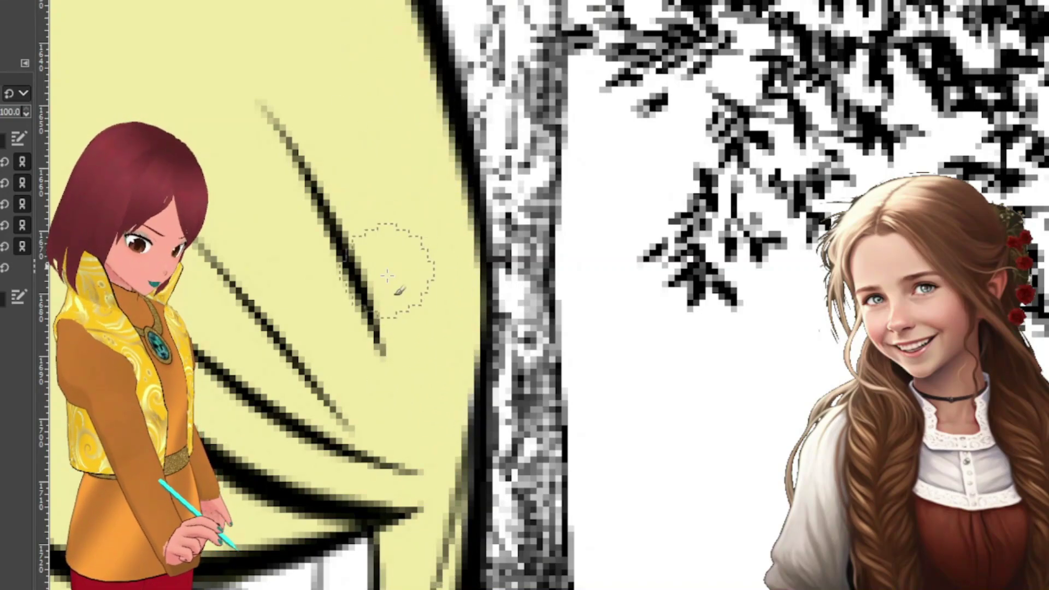
scroll(387, 266, down, 5)
mouse_move(261, 159)
mouse_down()
mouse_move(228, 363)
mouse_move(246, 222)
mouse_move(274, 348)
mouse_move(283, 478)
mouse_up()
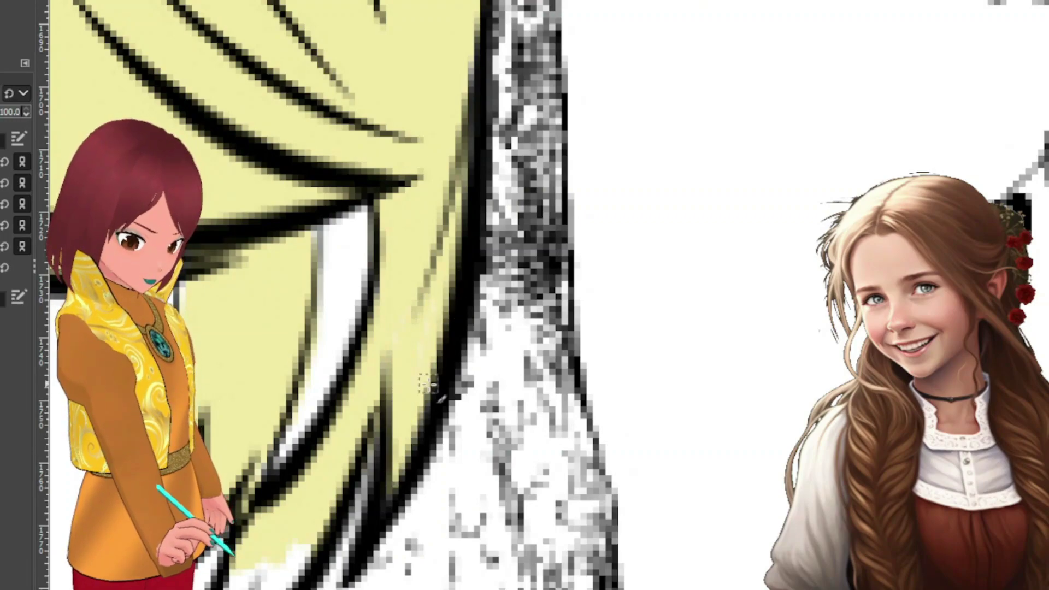
scroll(285, 448, down, 5)
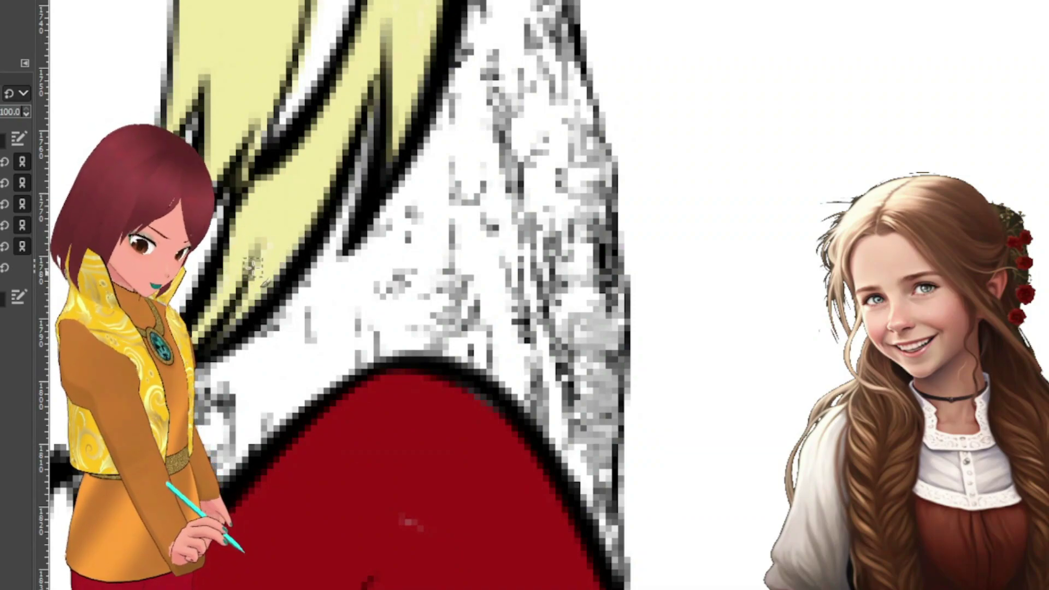
Step: Erase the yellow spilled below the fringe and in the narrow gap between its strands over the forehead
scroll(317, 279, up, 10)
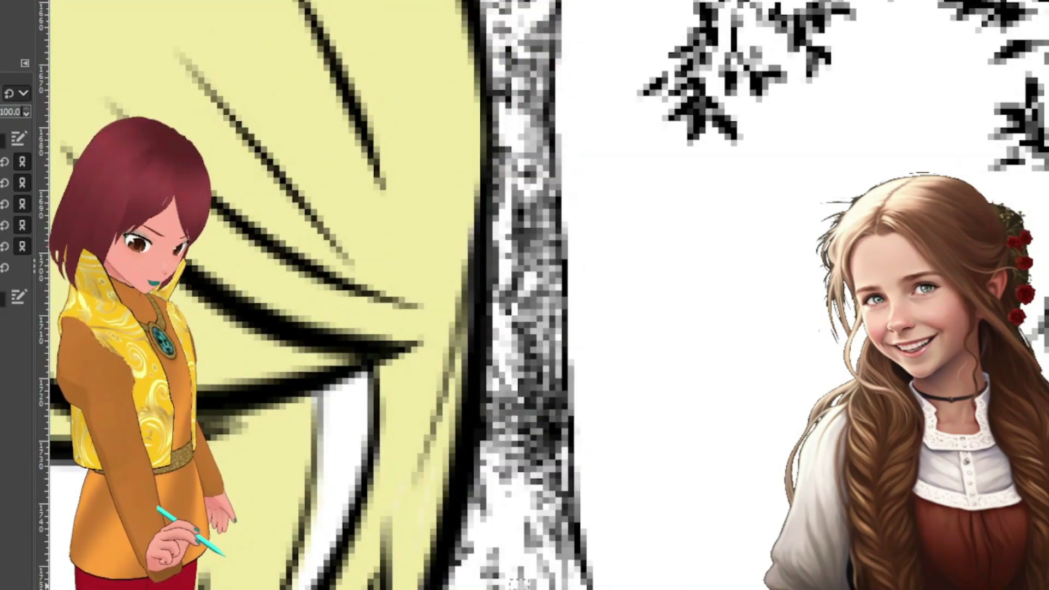
scroll(578, 234, up, 5)
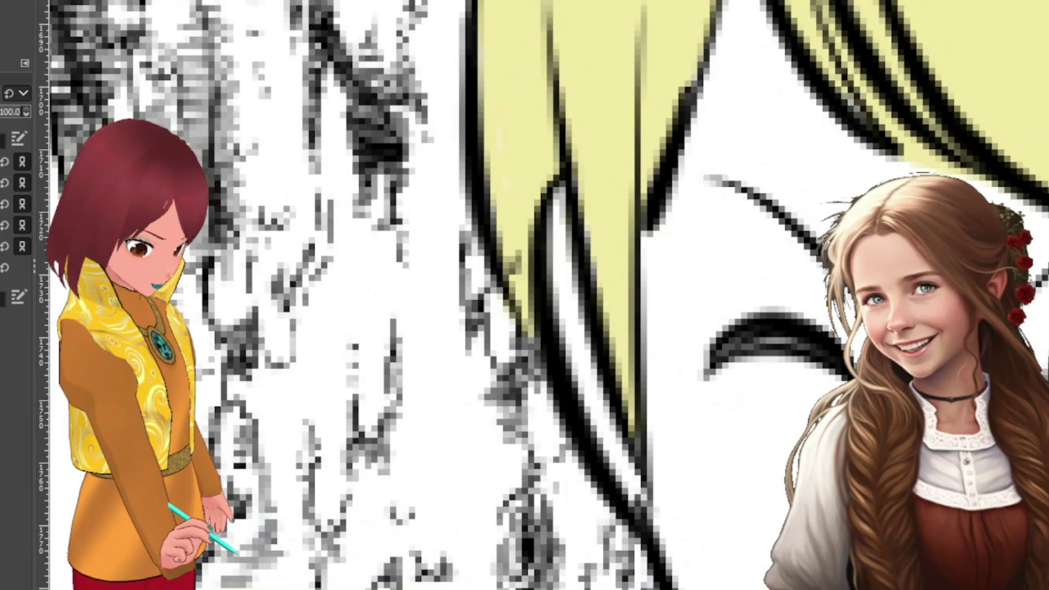
scroll(546, 295, right, 10)
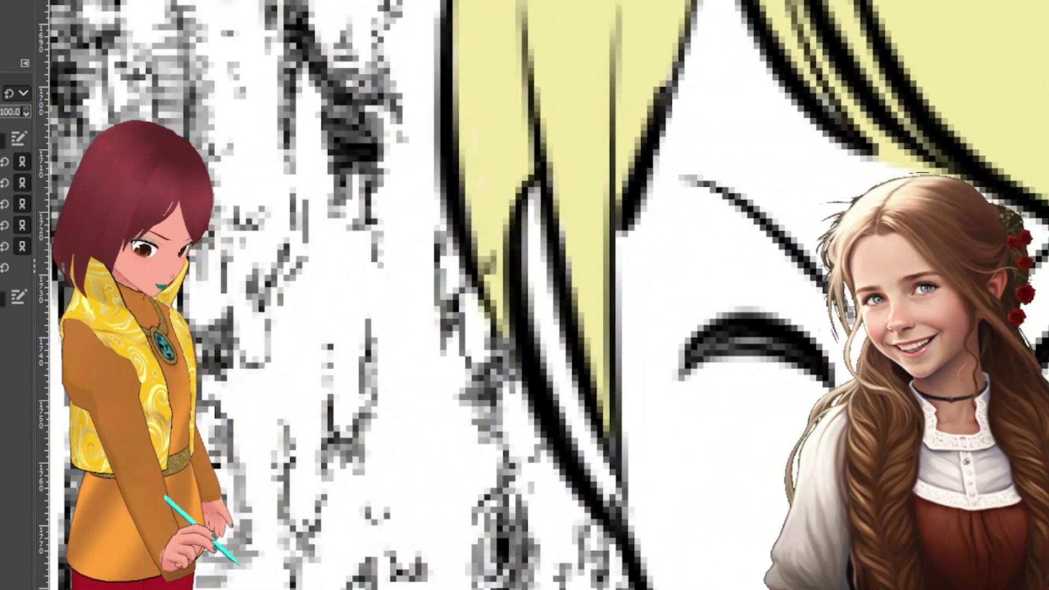
scroll(261, 304, right, 2)
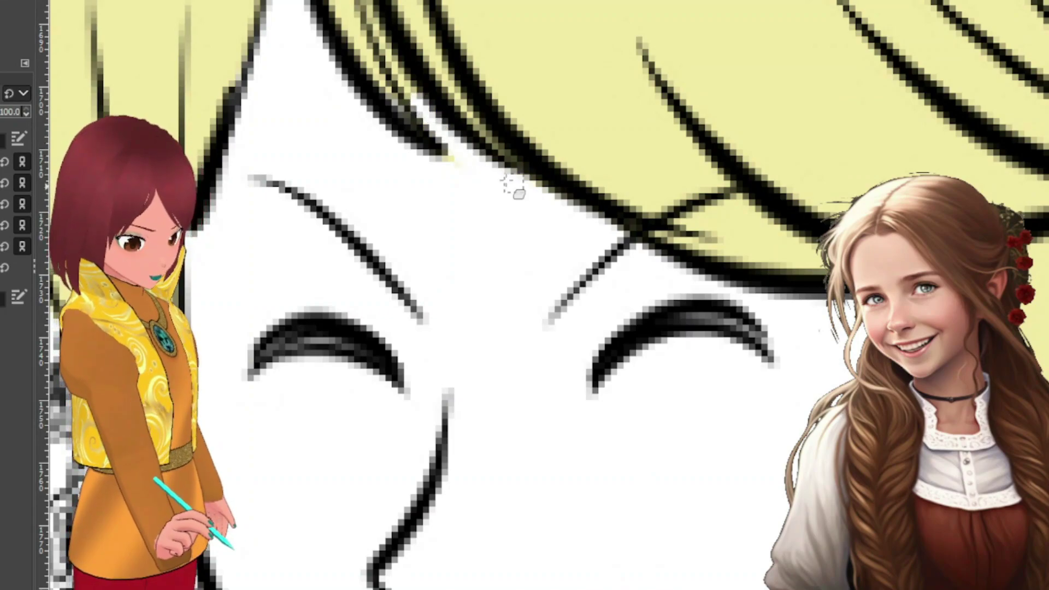
mouse_move(419, 99)
mouse_down()
mouse_move(397, 71)
mouse_move(377, 5)
mouse_up()
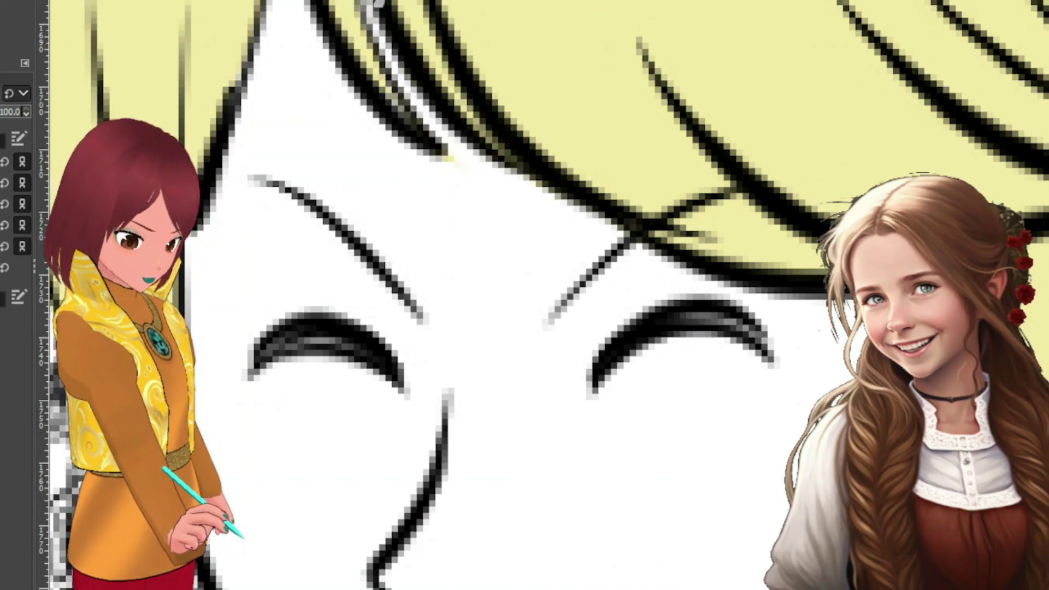
scroll(676, 345, up, 5)
scroll(601, 295, down, 7)
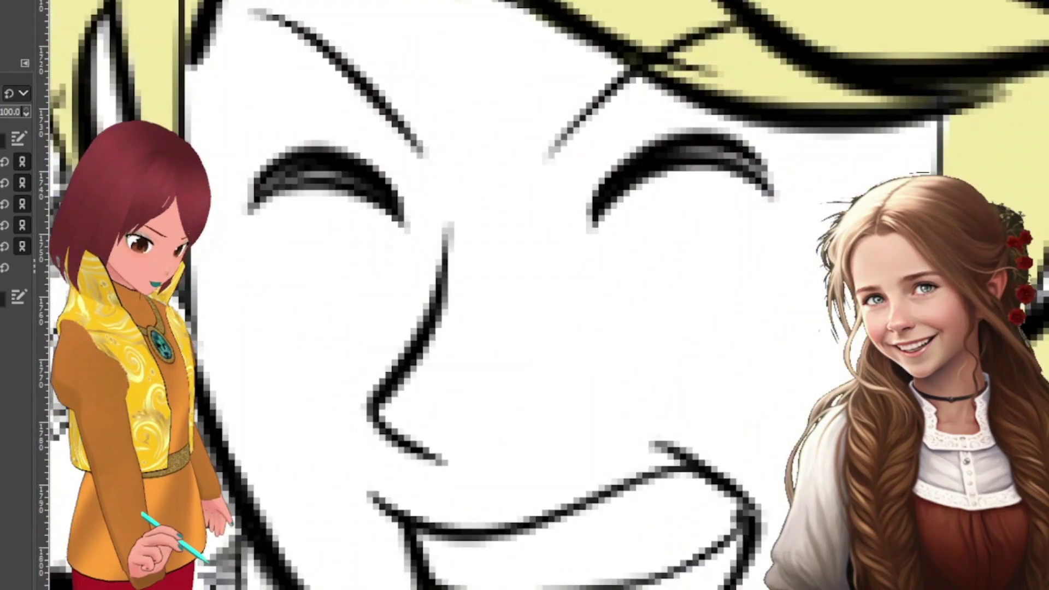
Step: Paint the outer side lock and first pointed fringe strands above the far eye of the boy in green with pale yellow
scroll(766, 426, down, 5)
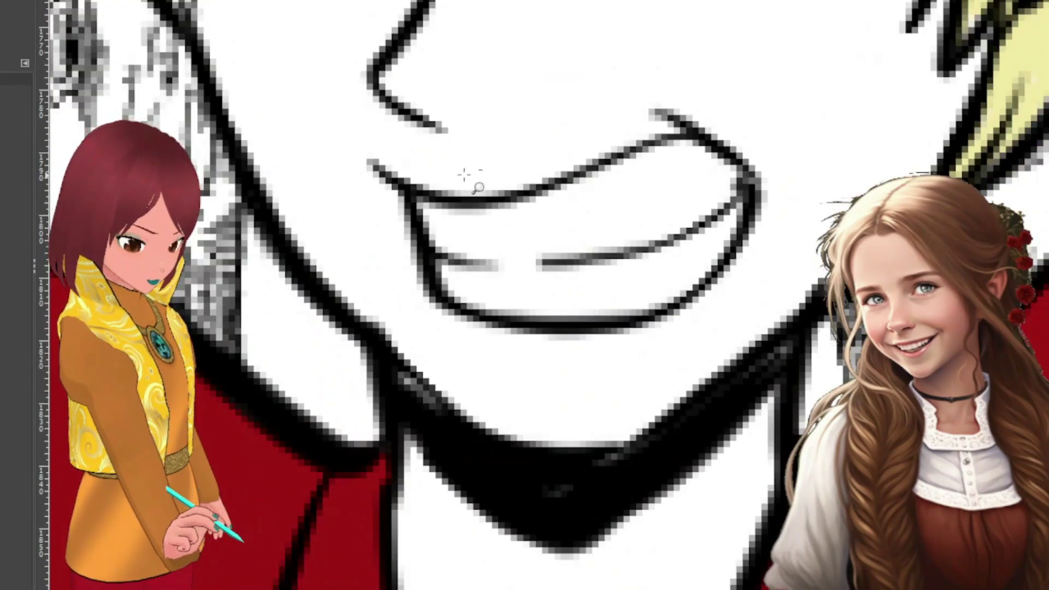
scroll(465, 174, down, 2)
scroll(464, 173, down, 2)
scroll(546, 355, up, 3)
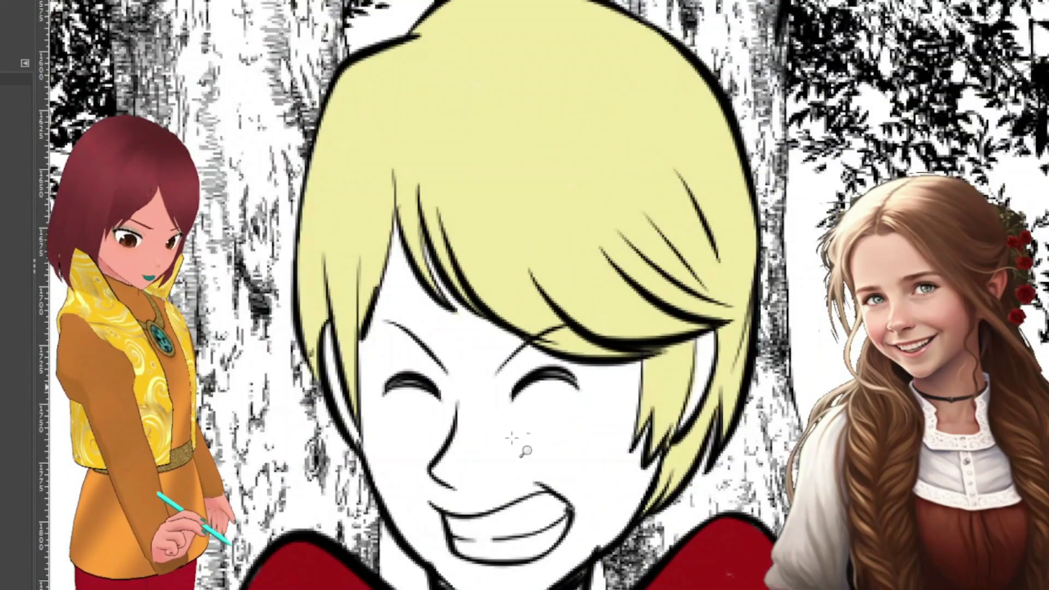
scroll(546, 328, down, 1)
scroll(547, 328, up, 4)
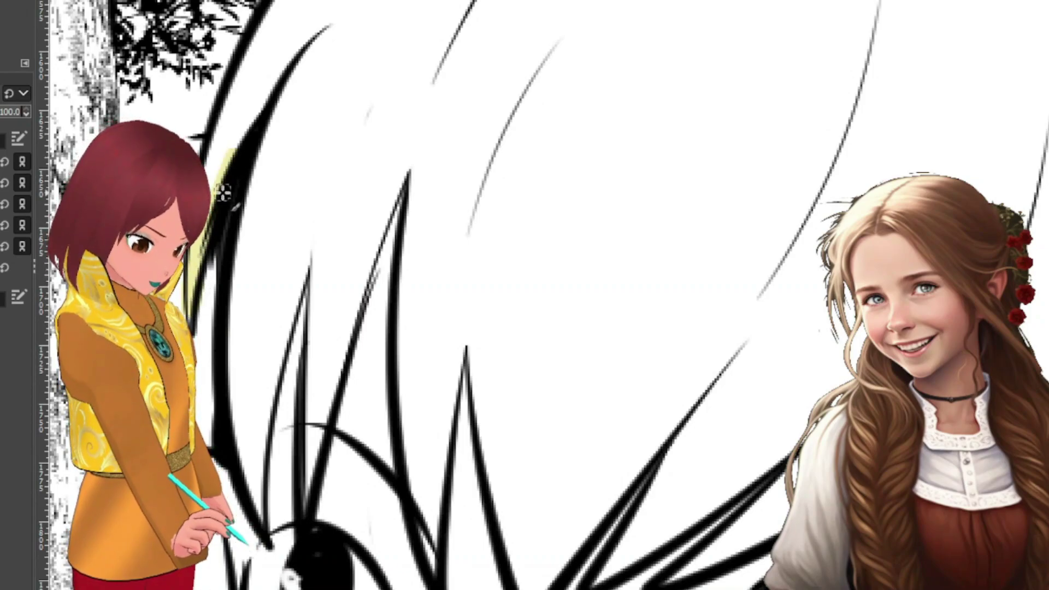
mouse_move(222, 133)
mouse_down()
mouse_move(276, 62)
mouse_move(253, 125)
mouse_move(301, 48)
mouse_move(224, 140)
mouse_up()
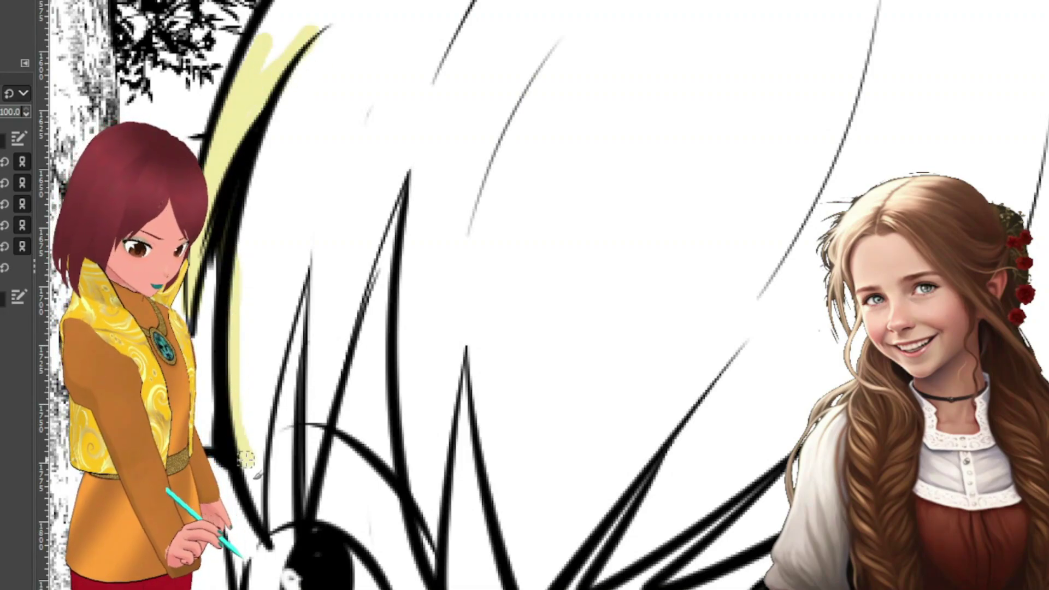
mouse_move(257, 462)
mouse_down()
mouse_move(267, 390)
mouse_move(319, 221)
mouse_move(299, 400)
mouse_move(304, 493)
mouse_move(329, 306)
mouse_move(302, 445)
mouse_move(342, 335)
mouse_move(330, 387)
mouse_move(326, 401)
mouse_move(390, 186)
mouse_move(413, 152)
mouse_move(420, 190)
mouse_up()
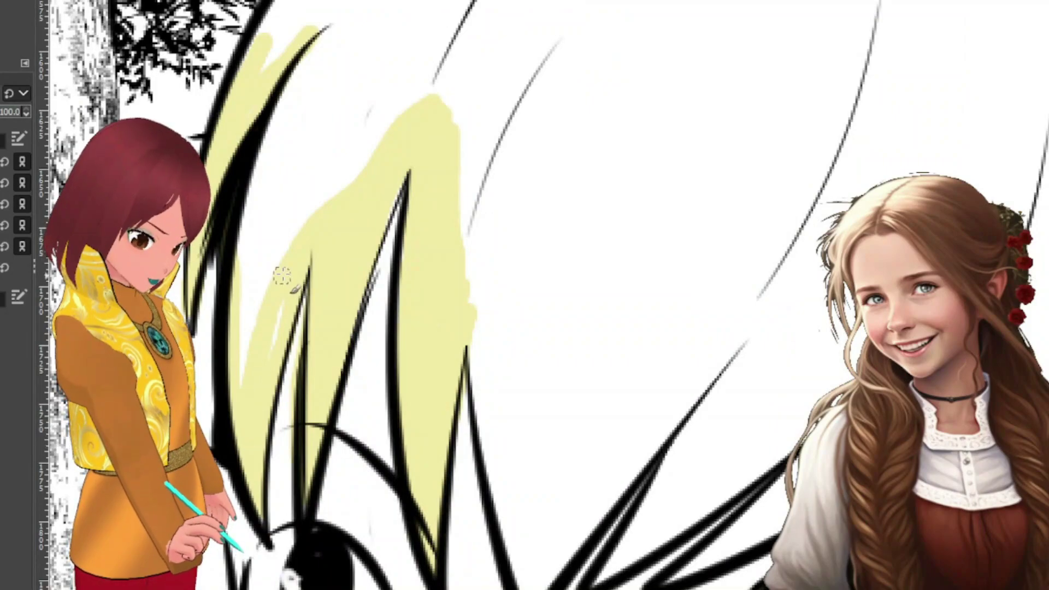
mouse_move(250, 425)
mouse_down()
mouse_move(235, 219)
mouse_move(244, 174)
mouse_move(242, 408)
mouse_move(296, 102)
mouse_move(260, 290)
mouse_move(252, 258)
mouse_move(270, 89)
mouse_move(280, 93)
mouse_move(258, 232)
mouse_move(309, 25)
mouse_move(267, 261)
mouse_move(297, 110)
mouse_move(335, 16)
mouse_move(279, 276)
mouse_move(336, 61)
mouse_up()
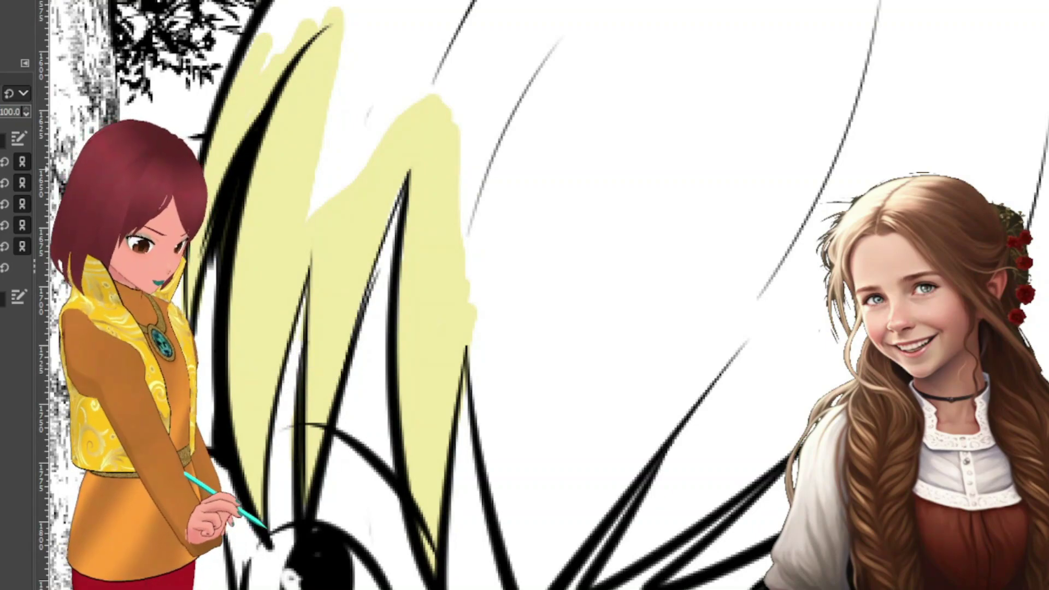
Step: Fill the large central fringe strand of the boy in green with pale yellow down to its tip between the eyes
scroll(637, 213, down, 5)
drag(752, 21, 553, 224)
mouse_move(553, 273)
mouse_down()
mouse_move(516, 177)
mouse_move(516, 66)
mouse_move(502, 5)
mouse_move(494, 118)
mouse_up()
mouse_move(528, 232)
mouse_down()
mouse_move(759, 1)
mouse_move(674, 57)
mouse_move(530, 207)
mouse_move(499, 103)
mouse_move(501, 1)
mouse_move(527, 195)
mouse_move(561, 188)
mouse_move(530, 220)
mouse_move(515, 100)
mouse_move(541, 240)
mouse_move(533, 14)
mouse_up()
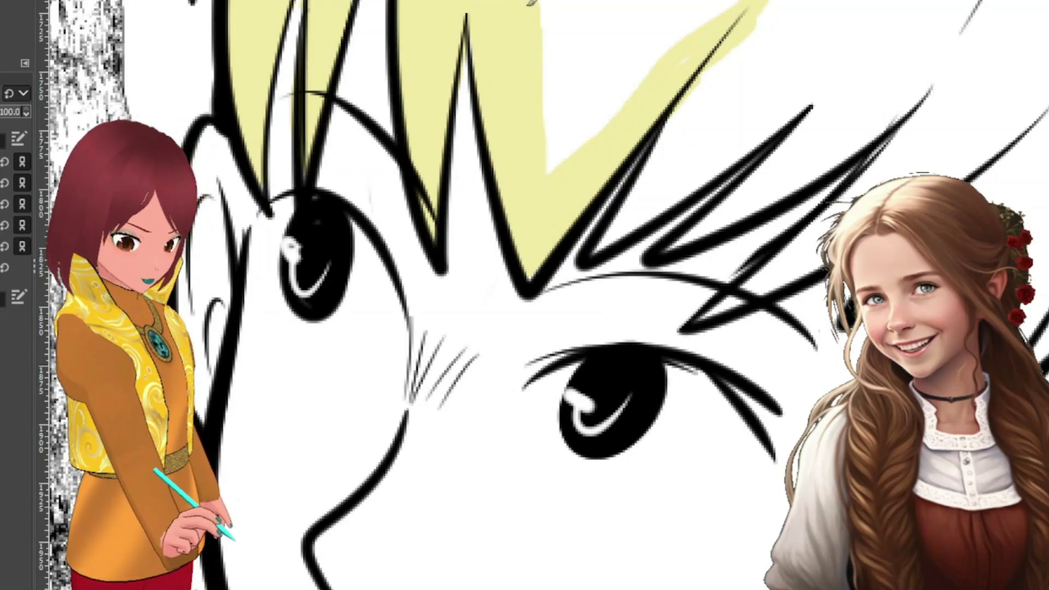
mouse_move(541, 165)
mouse_down()
mouse_move(541, 36)
mouse_move(554, 155)
mouse_move(568, 11)
mouse_move(575, 179)
mouse_move(570, 19)
mouse_move(575, 33)
mouse_up()
mouse_move(563, 68)
mouse_down()
mouse_move(582, 154)
mouse_move(603, 11)
mouse_move(612, 60)
mouse_move(591, 154)
mouse_move(634, 16)
mouse_move(699, 27)
mouse_move(632, 112)
mouse_move(707, 8)
mouse_move(651, 71)
mouse_move(727, 8)
mouse_move(651, 11)
mouse_up()
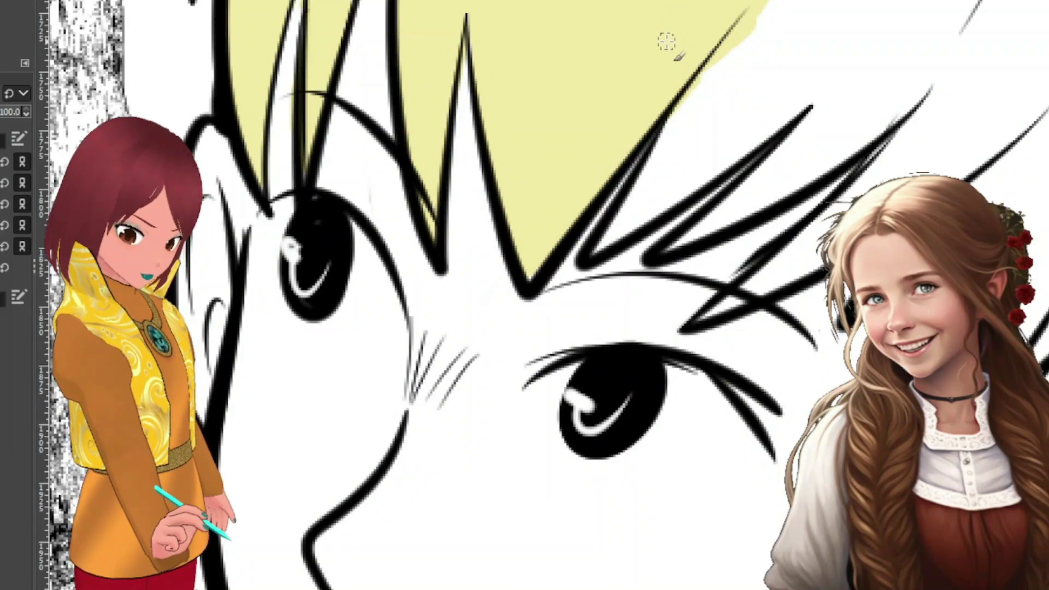
Step: Paint the slanted fringe strands above his near eye and the lock in front of his near ear pale yellow
mouse_move(601, 235)
mouse_down()
mouse_move(589, 252)
mouse_move(652, 194)
mouse_move(618, 235)
mouse_move(646, 203)
mouse_move(661, 183)
mouse_move(628, 214)
mouse_move(664, 146)
mouse_up()
mouse_move(652, 183)
mouse_down()
mouse_move(693, 119)
mouse_move(668, 180)
mouse_move(632, 223)
mouse_move(800, 111)
mouse_move(752, 148)
mouse_move(657, 190)
mouse_move(803, 105)
mouse_move(702, 170)
mouse_move(676, 174)
mouse_move(753, 114)
mouse_move(674, 156)
mouse_move(712, 80)
mouse_move(689, 107)
mouse_move(743, 48)
mouse_move(691, 141)
mouse_move(759, 21)
mouse_move(709, 113)
mouse_move(744, 63)
mouse_move(783, 42)
mouse_move(708, 132)
mouse_move(797, 37)
mouse_move(746, 120)
mouse_move(802, 65)
mouse_move(812, 74)
mouse_move(775, 96)
mouse_move(811, 99)
mouse_move(778, 111)
mouse_move(765, 102)
mouse_move(880, 57)
mouse_up()
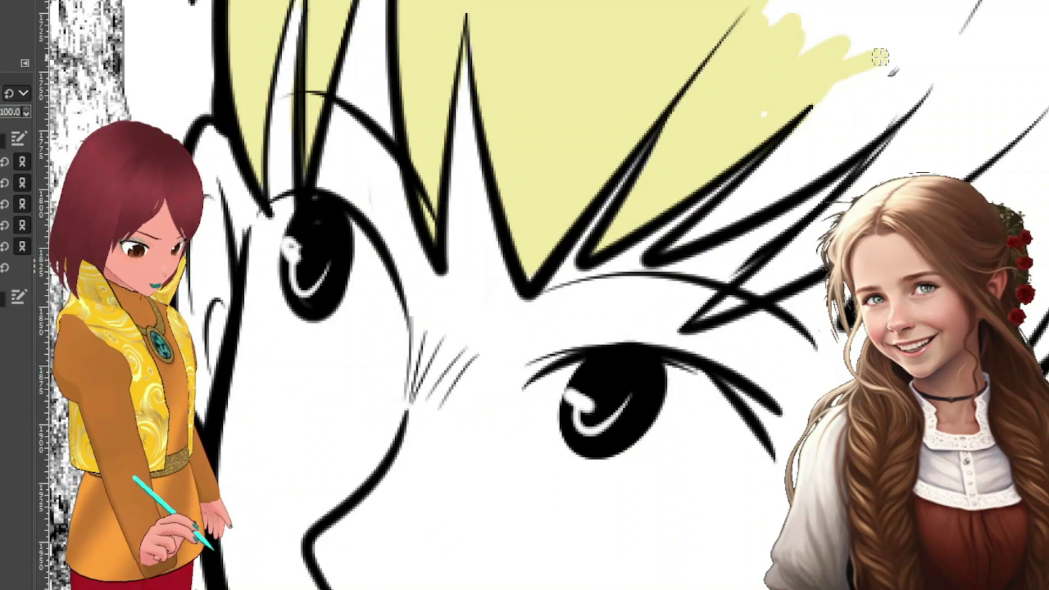
mouse_move(707, 241)
mouse_down()
mouse_move(670, 248)
mouse_move(934, 102)
mouse_move(714, 219)
mouse_move(722, 198)
mouse_move(824, 118)
mouse_move(734, 194)
mouse_move(906, 75)
mouse_move(843, 116)
mouse_move(825, 99)
mouse_move(853, 82)
mouse_move(816, 118)
mouse_move(898, 63)
mouse_move(737, 129)
mouse_move(801, 98)
mouse_move(930, 71)
mouse_move(861, 144)
mouse_move(798, 174)
mouse_move(834, 141)
mouse_move(927, 98)
mouse_up()
drag(857, 120, 851, 140)
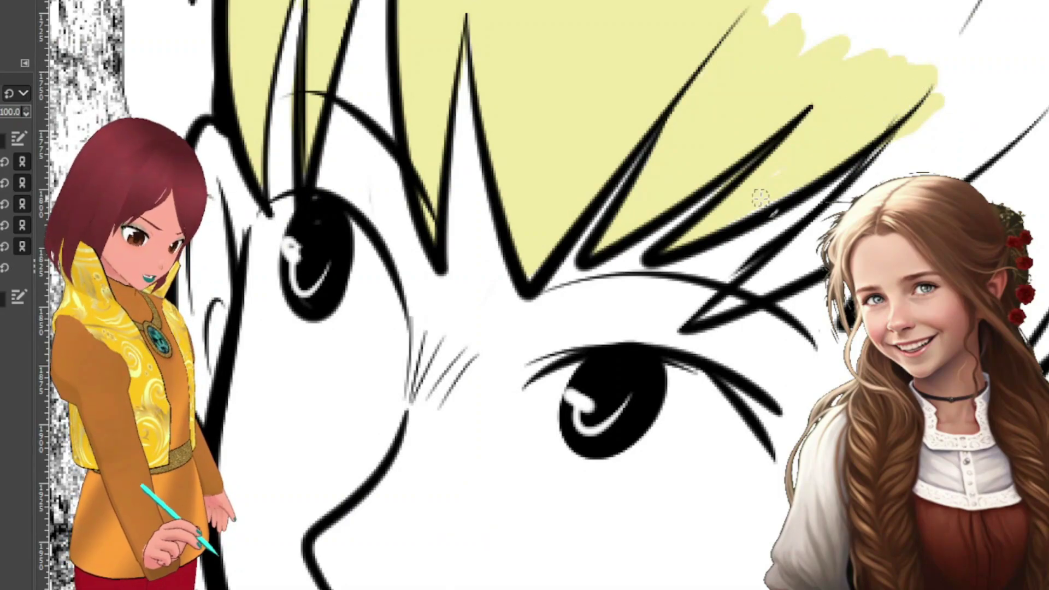
mouse_move(698, 321)
mouse_down()
mouse_move(848, 200)
mouse_move(929, 144)
mouse_up()
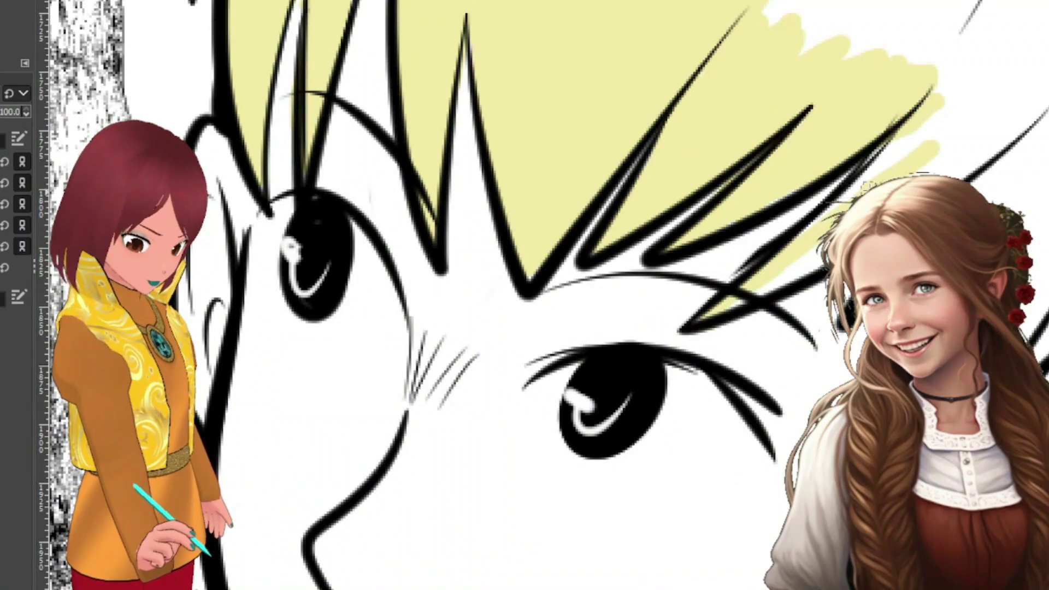
mouse_move(815, 223)
mouse_down()
mouse_move(930, 108)
mouse_move(890, 163)
mouse_move(971, 94)
mouse_move(864, 178)
mouse_move(861, 169)
mouse_move(987, 86)
mouse_move(945, 153)
mouse_move(994, 112)
mouse_move(976, 157)
mouse_move(1040, 120)
mouse_up()
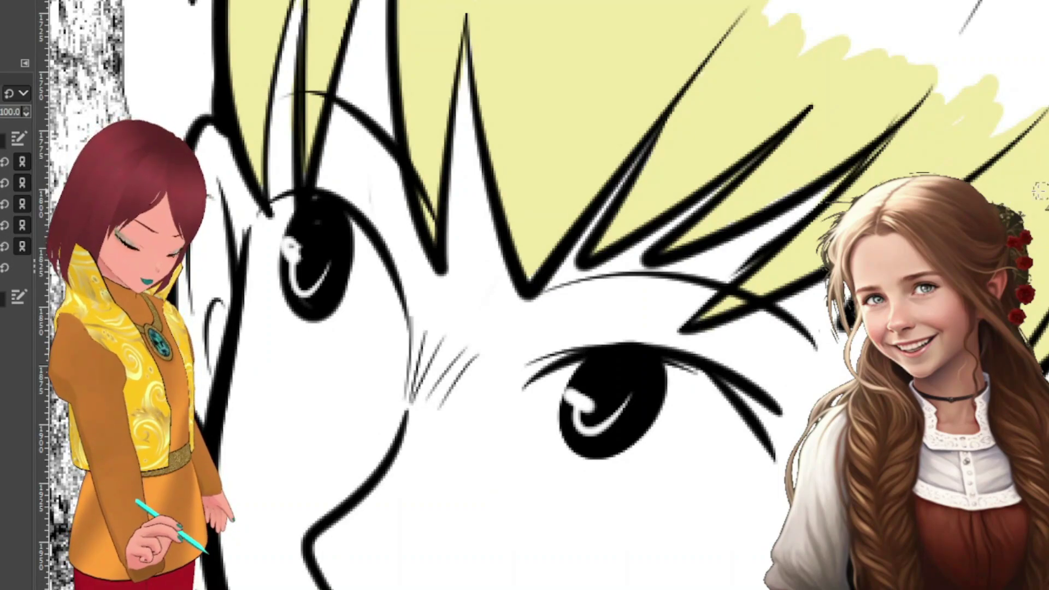
Step: Fill the hair behind his near ear with pale yellow, down to the pointed strand tips at the nape and out to the outline
drag(694, 404, 710, 333)
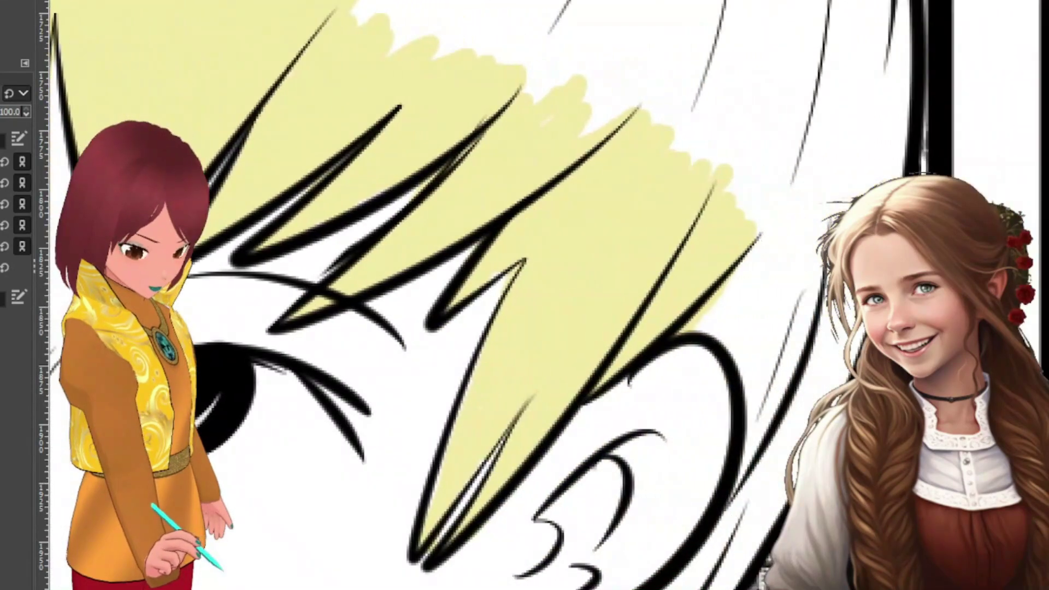
mouse_move(740, 294)
mouse_down()
mouse_move(715, 297)
mouse_move(765, 238)
mouse_move(705, 328)
mouse_move(775, 246)
mouse_move(720, 334)
mouse_move(778, 250)
mouse_move(725, 349)
mouse_move(791, 257)
mouse_move(736, 361)
mouse_move(790, 246)
mouse_move(738, 393)
mouse_move(795, 270)
mouse_move(745, 474)
mouse_move(803, 322)
mouse_move(816, 263)
mouse_move(764, 405)
mouse_move(813, 228)
mouse_move(760, 419)
mouse_move(755, 396)
mouse_move(818, 305)
mouse_move(814, 287)
mouse_move(782, 451)
mouse_move(748, 521)
mouse_move(770, 430)
mouse_move(728, 534)
mouse_move(792, 434)
mouse_move(763, 525)
mouse_move(779, 503)
mouse_move(738, 573)
mouse_move(757, 512)
mouse_move(717, 581)
mouse_move(742, 531)
mouse_up()
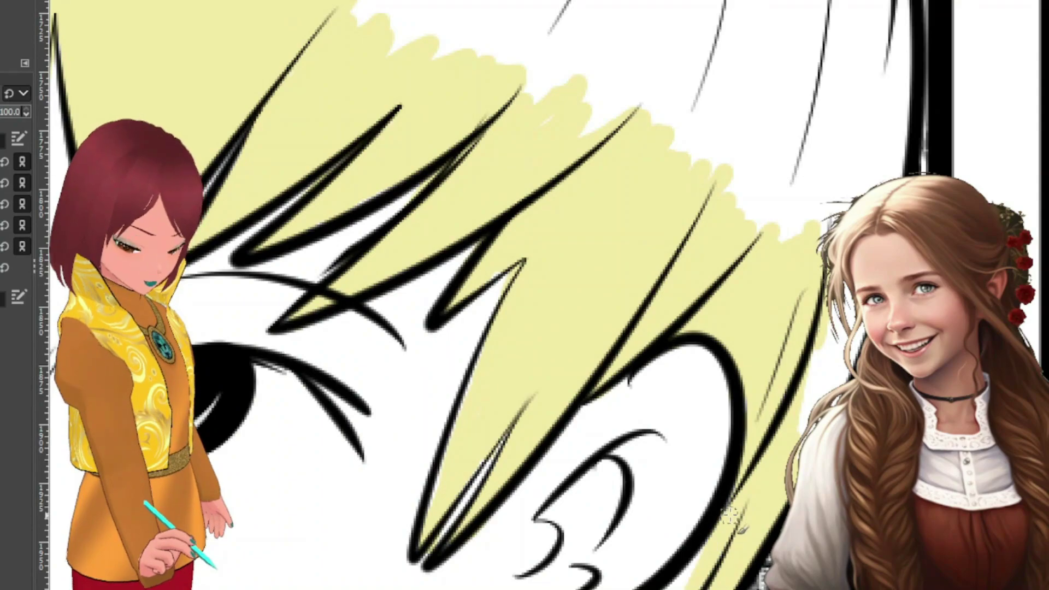
scroll(751, 515, down, 5)
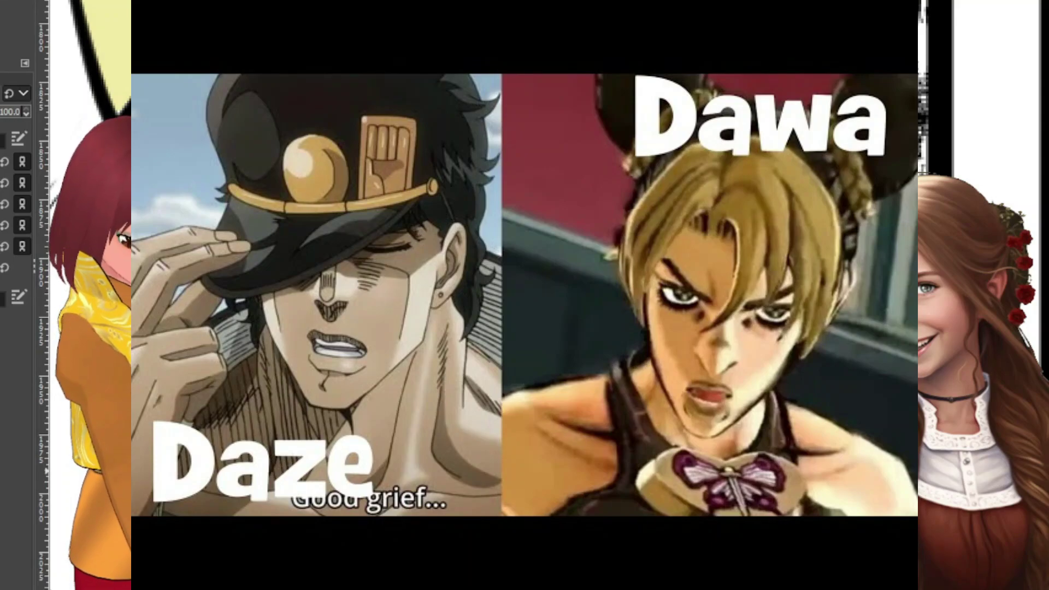
mouse_move(625, 516)
mouse_down()
mouse_move(575, 575)
mouse_move(669, 449)
mouse_move(613, 520)
mouse_move(576, 546)
mouse_move(636, 468)
mouse_move(493, 549)
mouse_move(539, 502)
mouse_move(655, 454)
mouse_move(606, 496)
mouse_move(572, 500)
mouse_up()
scroll(567, 494, down, 3)
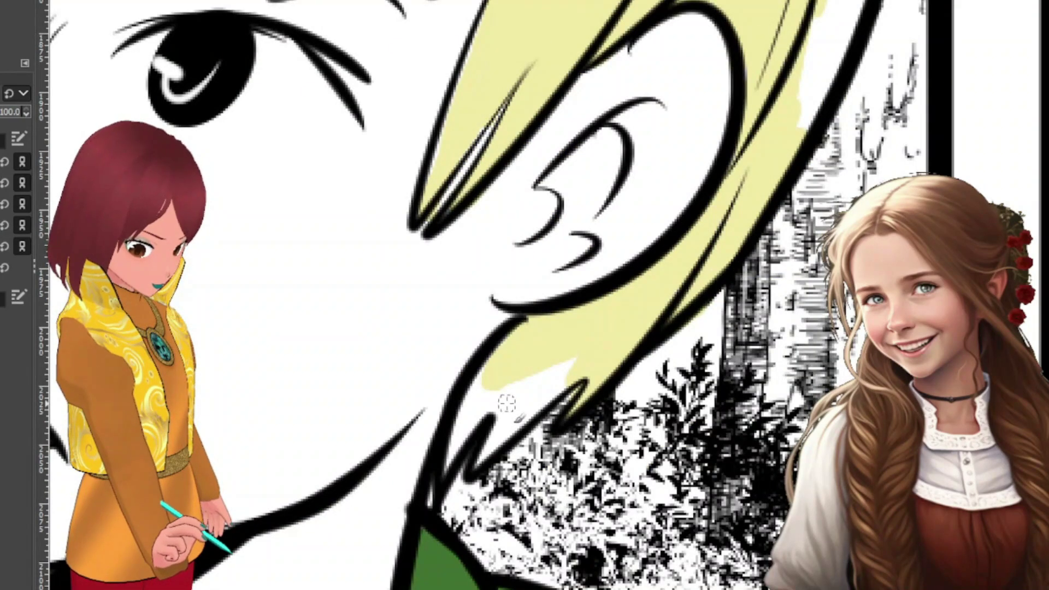
drag(501, 370, 446, 463)
mouse_move(828, 27)
mouse_down()
mouse_move(794, 86)
mouse_move(831, 16)
mouse_move(784, 130)
mouse_move(809, 92)
mouse_move(805, 118)
mouse_move(890, 8)
mouse_up()
mouse_move(853, 52)
mouse_down()
mouse_move(826, 42)
mouse_move(816, 64)
mouse_up()
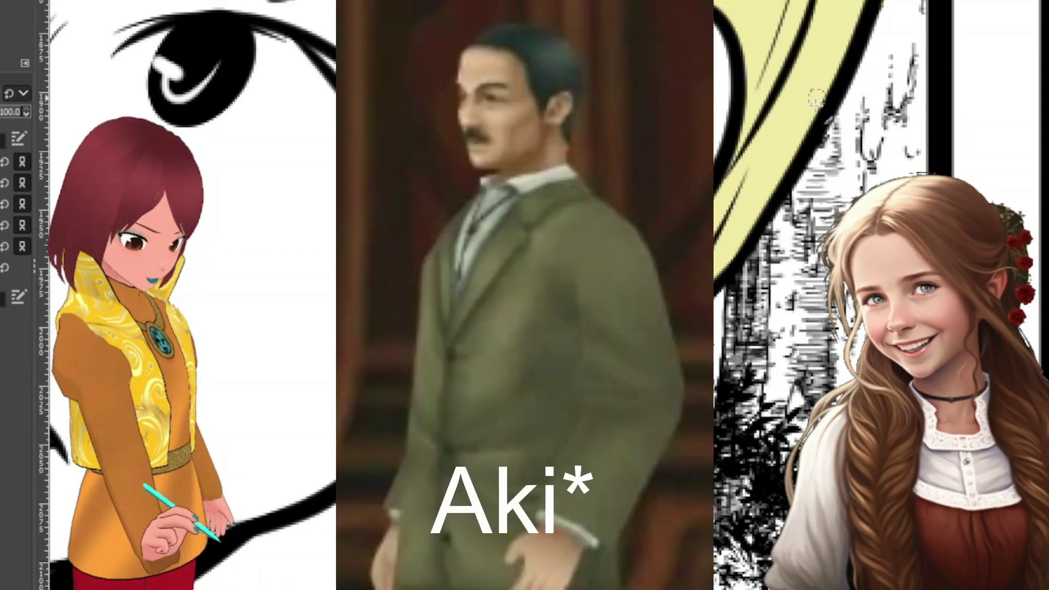
Step: Cover the crown of the boy in green with pale yellow using a larger brush, up to the top outline of his head
scroll(811, 150, up, 3)
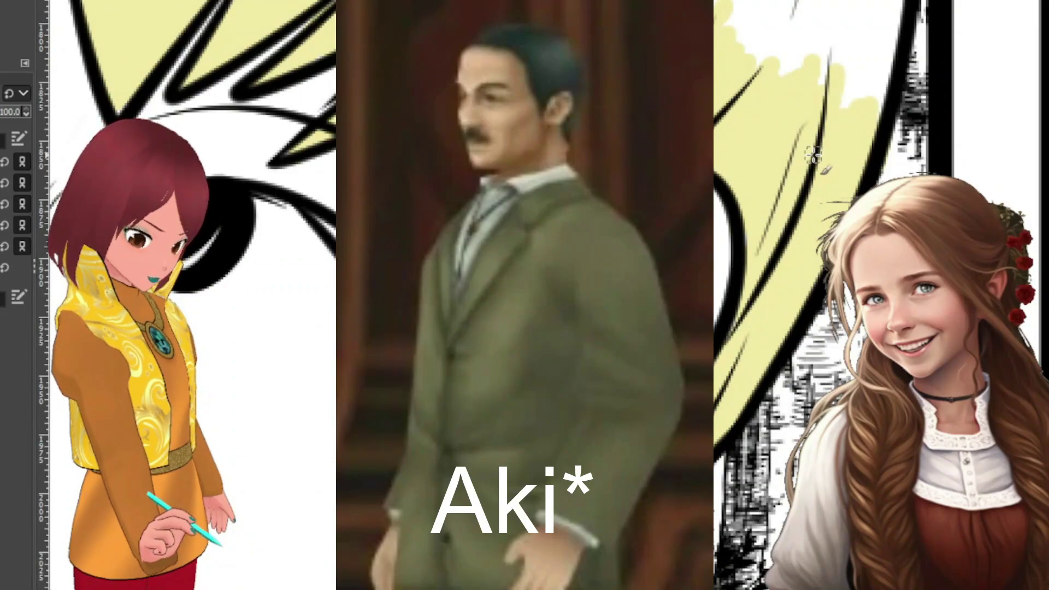
scroll(768, 60, up, 8)
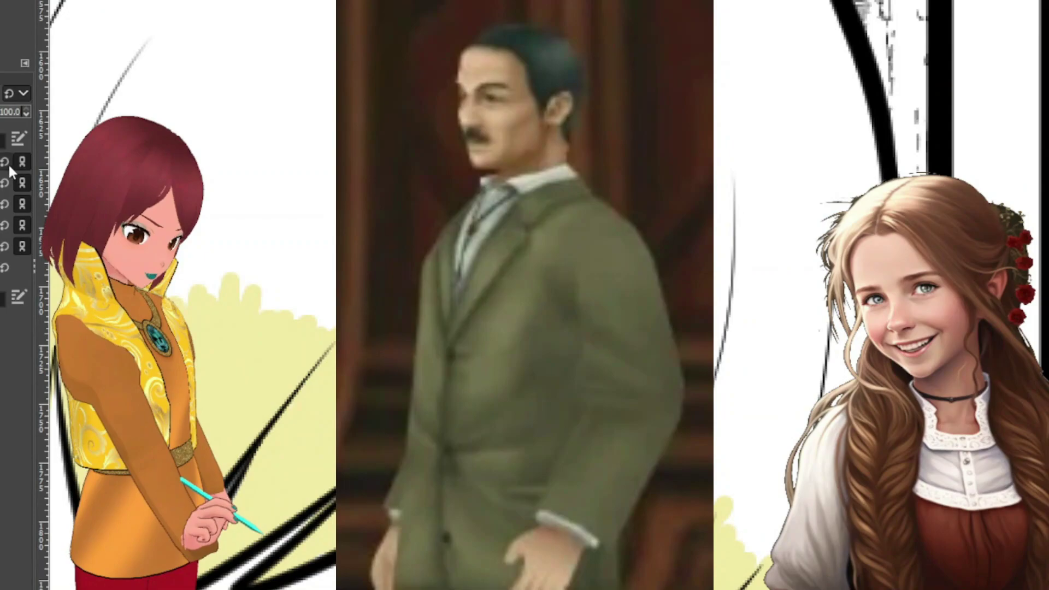
mouse_move(270, 246)
mouse_down()
mouse_move(350, 246)
mouse_move(700, 437)
mouse_move(721, 479)
mouse_move(735, 470)
mouse_move(762, 522)
mouse_move(819, 407)
mouse_move(809, 408)
mouse_move(830, 382)
mouse_move(836, 344)
mouse_move(820, 241)
mouse_move(825, 183)
mouse_move(773, 21)
mouse_move(727, 6)
mouse_move(761, 209)
mouse_move(771, 404)
mouse_move(688, 22)
mouse_move(680, 230)
mouse_move(208, 276)
mouse_move(229, 256)
mouse_move(159, 43)
mouse_move(320, 0)
mouse_move(268, 175)
mouse_move(345, 22)
mouse_move(573, 8)
mouse_move(624, 175)
mouse_move(305, 175)
mouse_move(590, 117)
mouse_move(601, 284)
mouse_up()
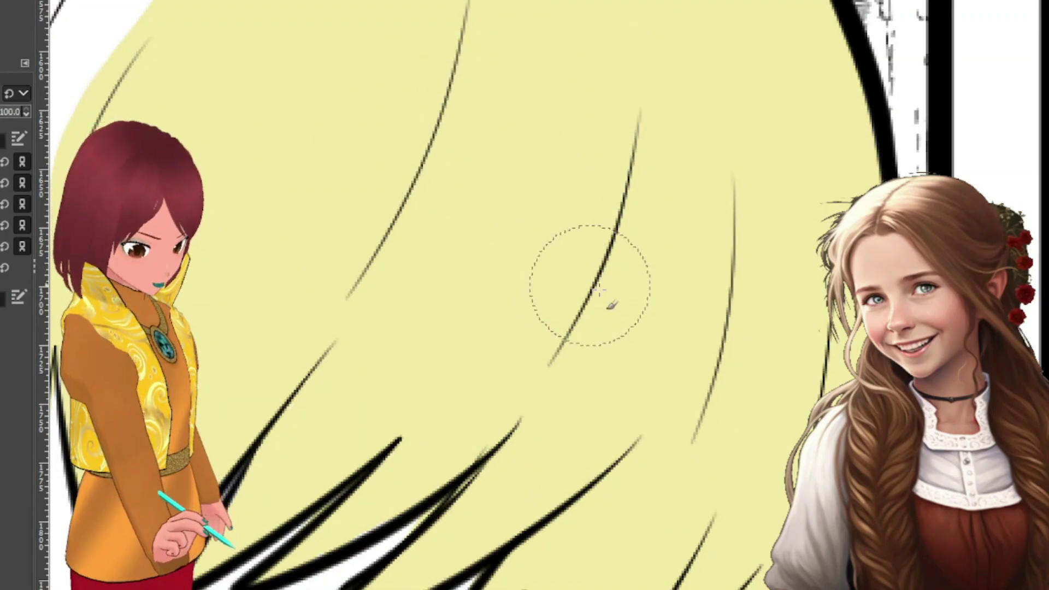
scroll(599, 284, up, 5)
scroll(600, 284, up, 3)
mouse_move(303, 308)
mouse_down()
mouse_move(452, 288)
mouse_move(610, 334)
mouse_move(706, 394)
mouse_move(741, 454)
mouse_move(550, 400)
mouse_move(377, 368)
mouse_move(334, 436)
mouse_move(308, 410)
mouse_move(309, 353)
mouse_move(201, 393)
mouse_move(212, 393)
mouse_move(121, 481)
mouse_up()
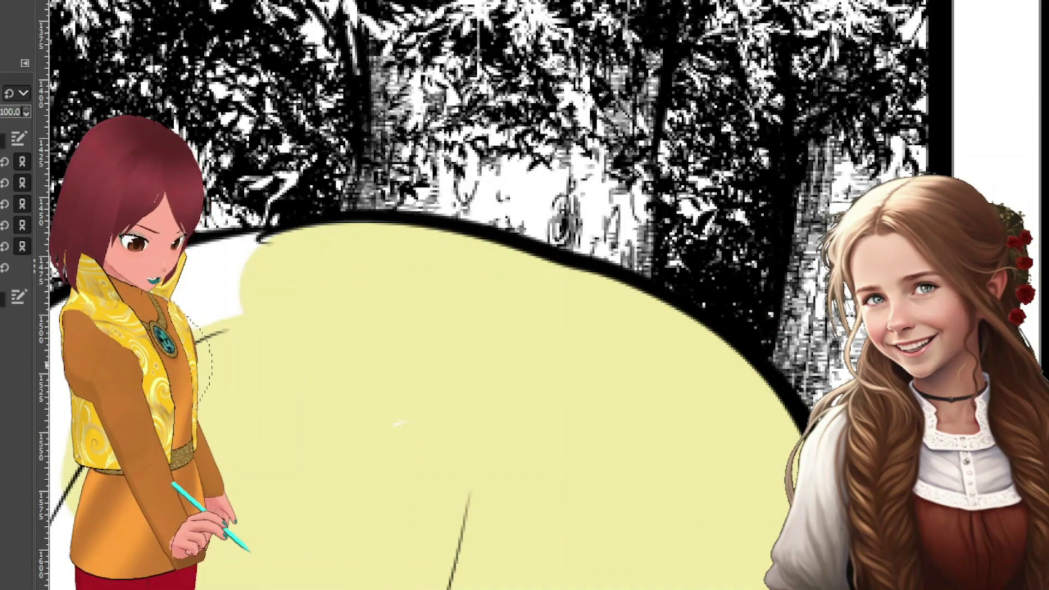
mouse_move(184, 301)
mouse_down()
mouse_move(255, 273)
mouse_move(257, 283)
mouse_up()
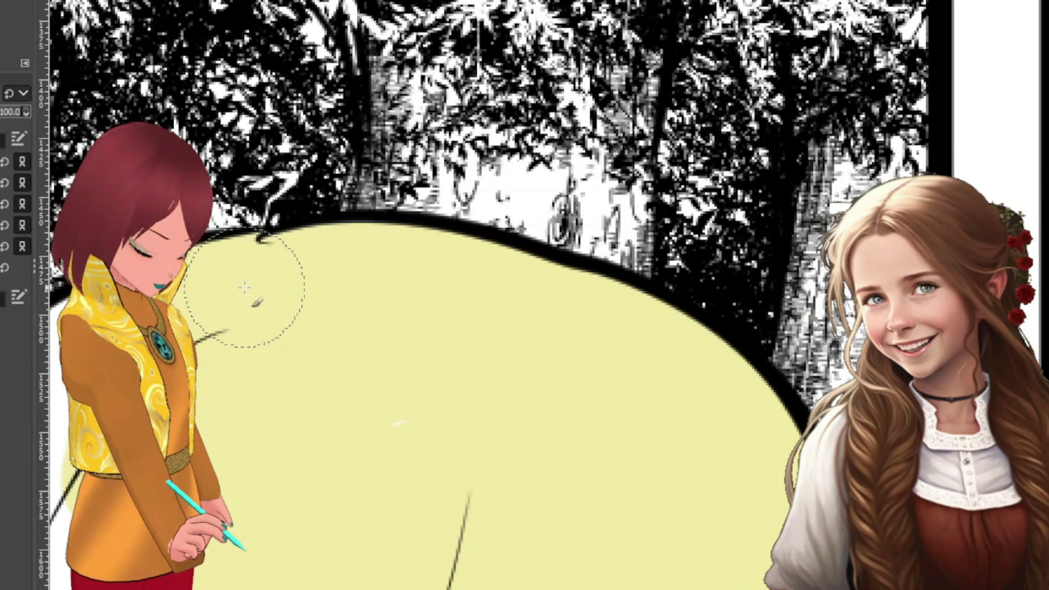
Step: Paint the rest of the crown on the far side of his head pale yellow and cover the white gaps above the fringe
scroll(595, 563, left, 5)
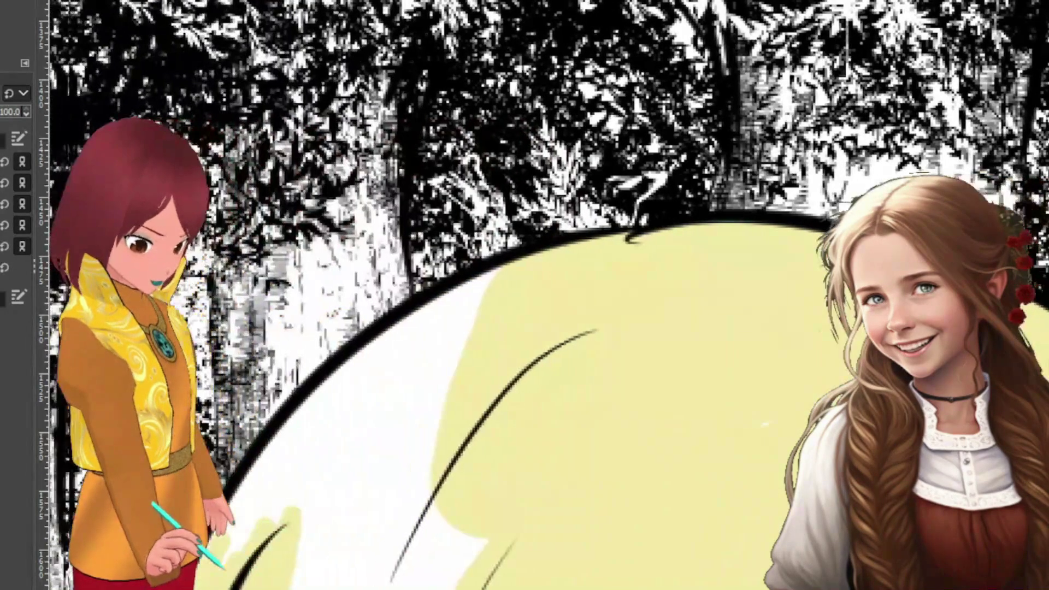
mouse_move(330, 541)
mouse_down()
mouse_move(295, 525)
mouse_move(350, 503)
mouse_move(452, 381)
mouse_move(571, 317)
mouse_move(543, 340)
mouse_move(563, 328)
mouse_move(416, 559)
mouse_move(585, 440)
mouse_up()
scroll(569, 481, down, 5)
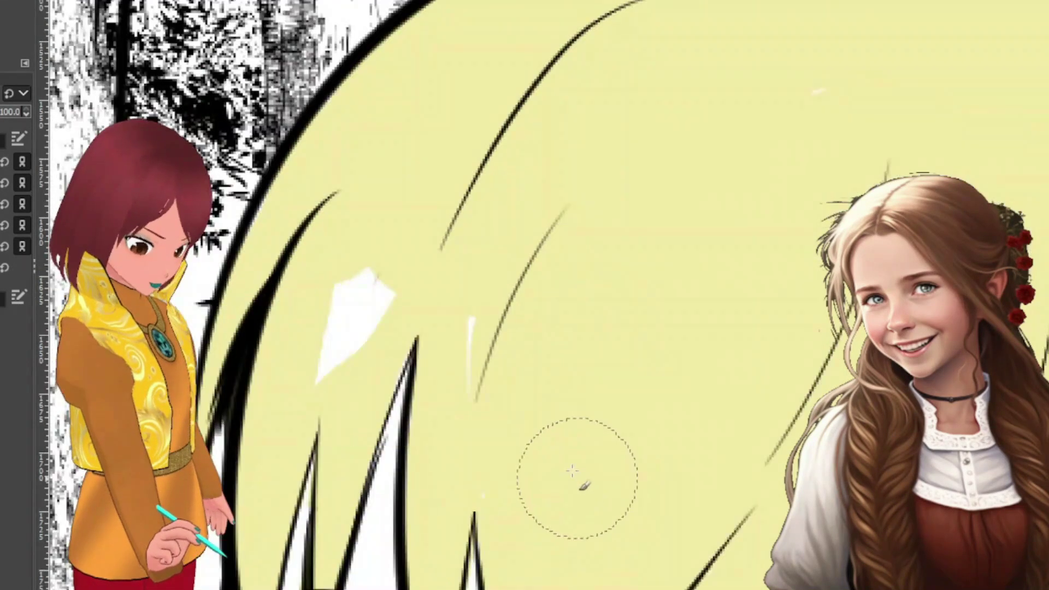
mouse_move(512, 357)
mouse_down()
mouse_move(424, 255)
mouse_move(372, 281)
mouse_move(316, 347)
mouse_up()
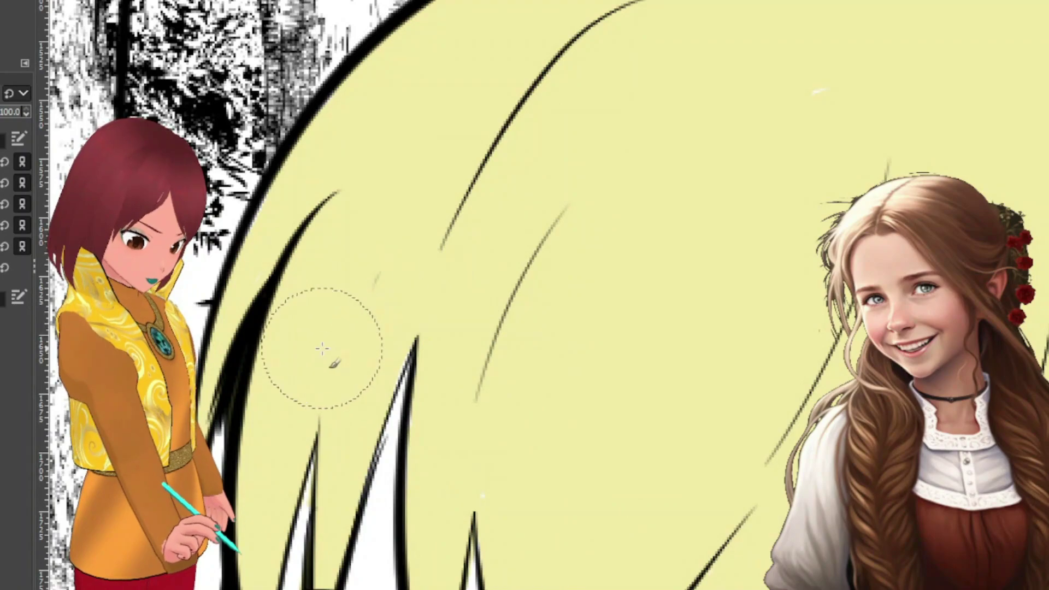
Step: Paint the face, ears, neck and open neckline of the boy in green with a light peach skin tone
scroll(689, 265, down, 5)
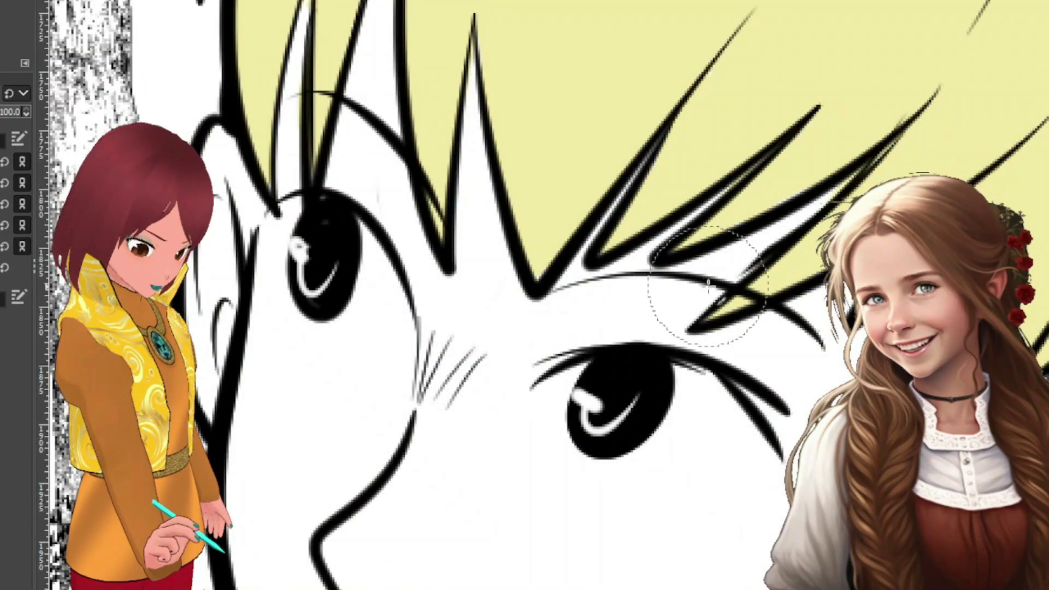
scroll(707, 290, down, 8)
scroll(708, 293, up, 9)
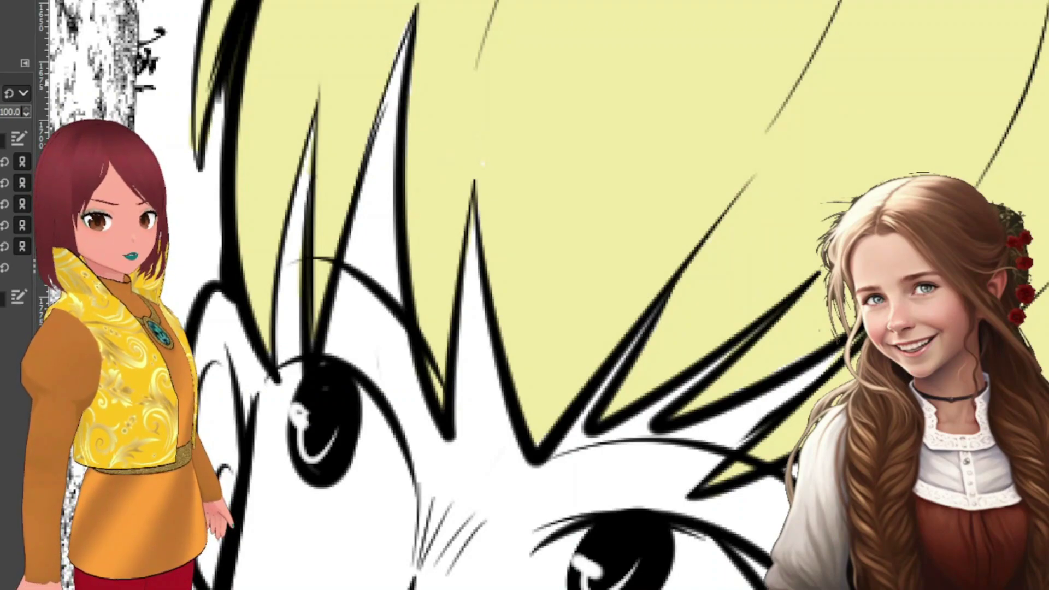
scroll(663, 180, down, 3)
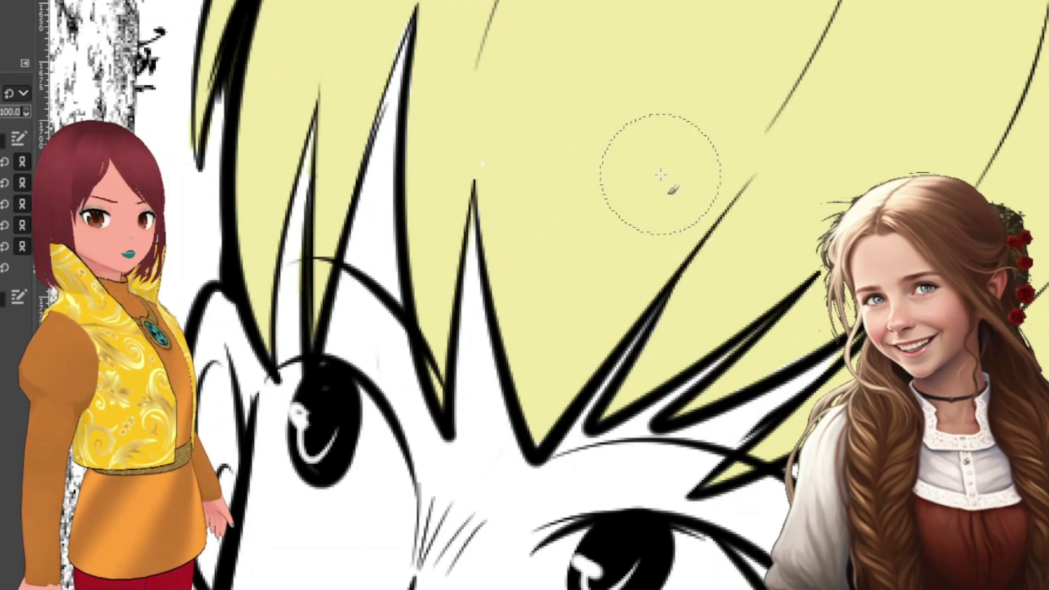
scroll(661, 175, up, 3)
scroll(661, 175, down, 5)
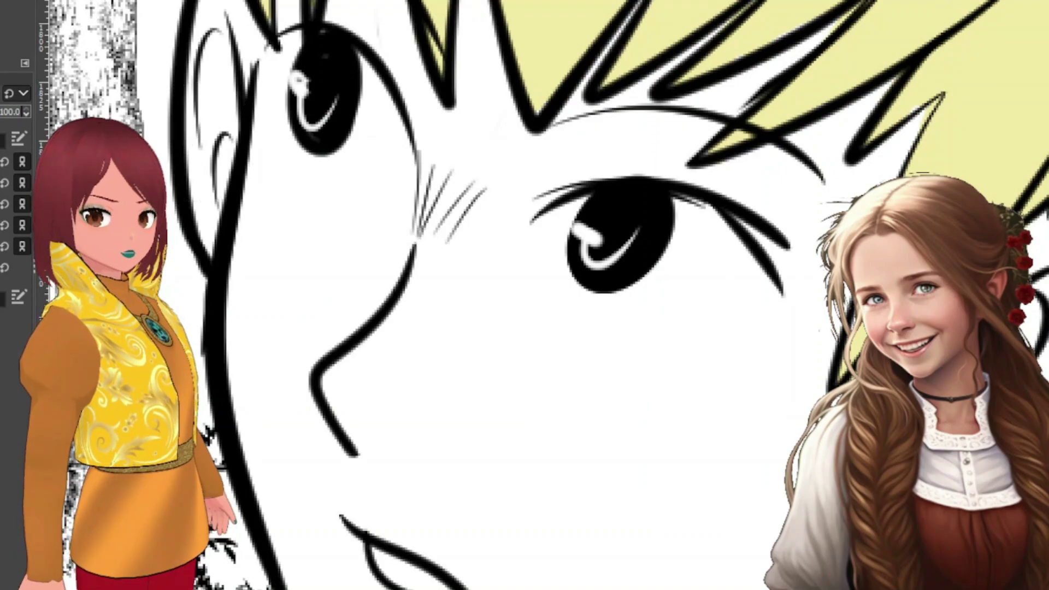
key(m)
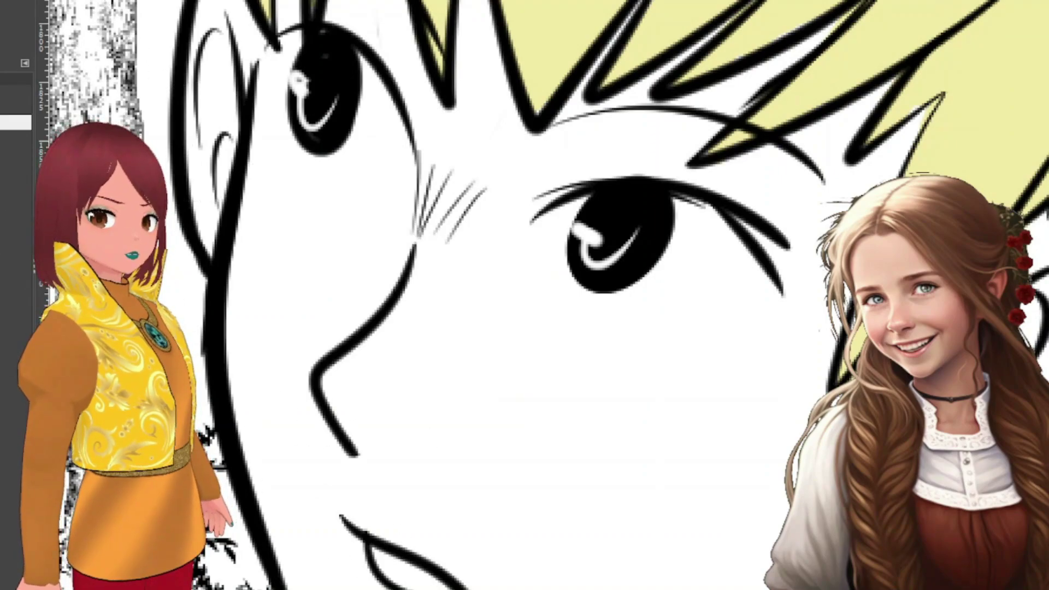
alt+click(317, 214)
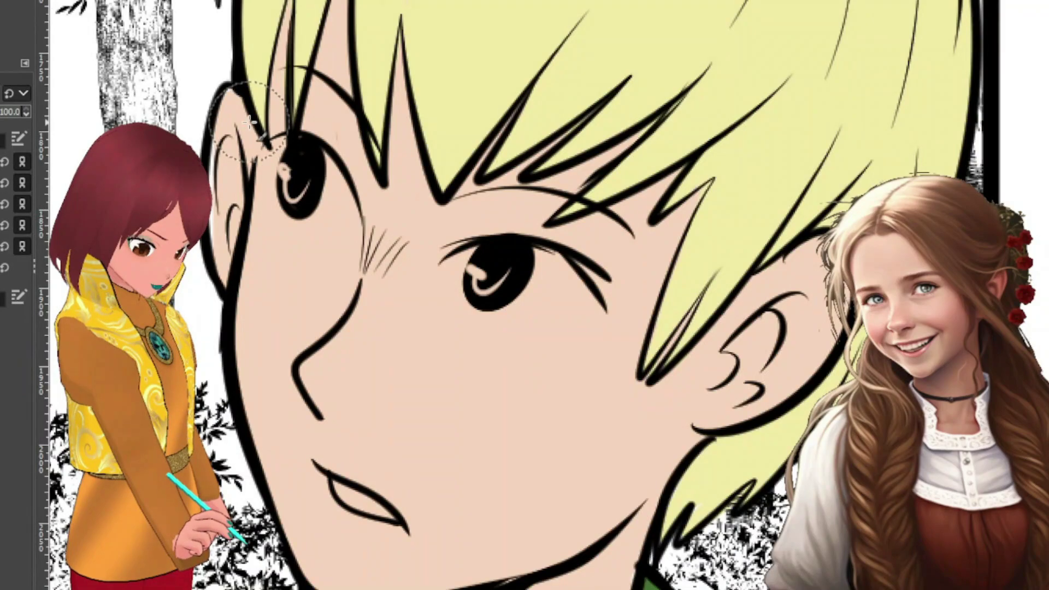
scroll(338, 240, down, 10)
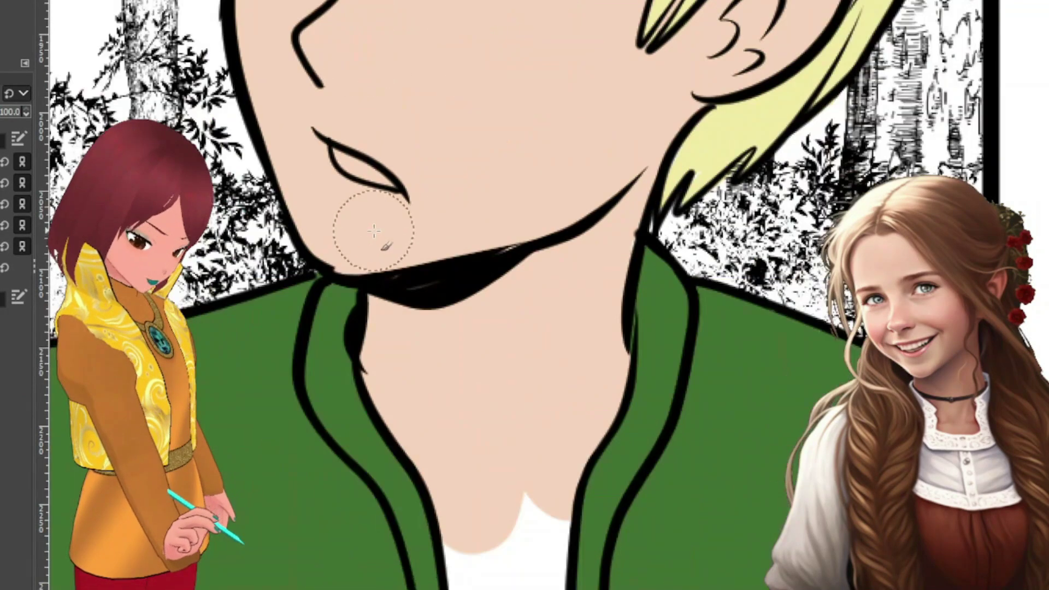
mouse_move(441, 63)
mouse_down()
mouse_move(485, 192)
mouse_move(492, 23)
mouse_move(328, 293)
mouse_up()
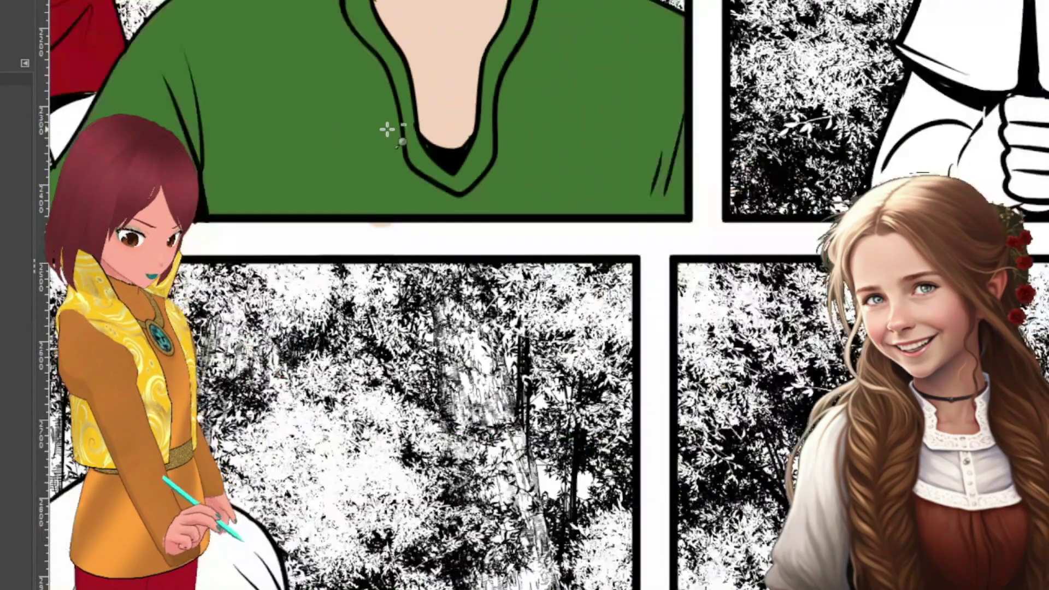
Step: Paint the face, ears, neck and folded arms of the boy in red with the same light peach skin tone
scroll(387, 129, down, 2)
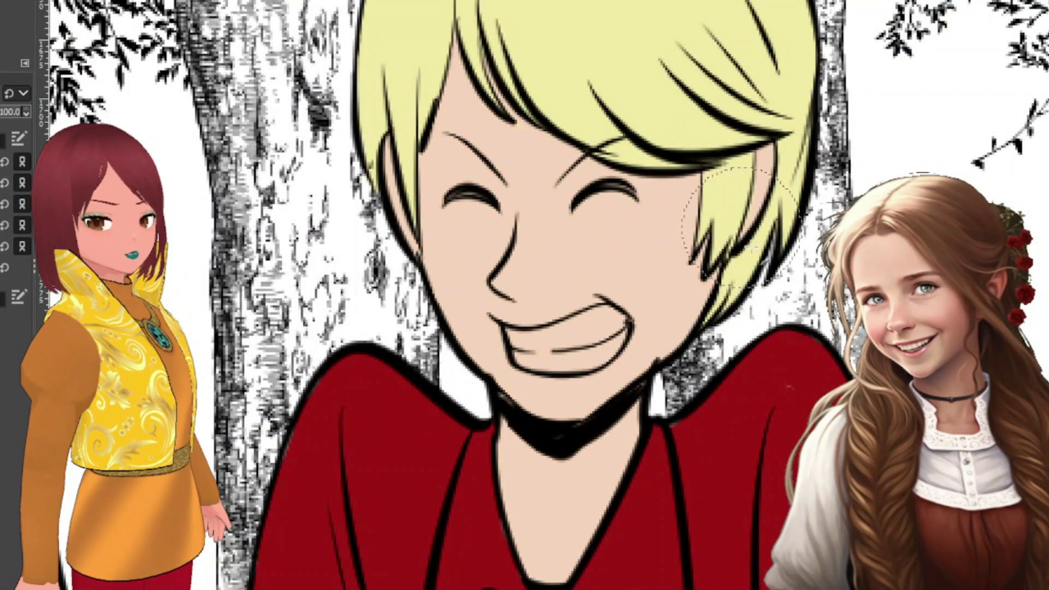
scroll(614, 421, down, 10)
scroll(614, 422, up, 5)
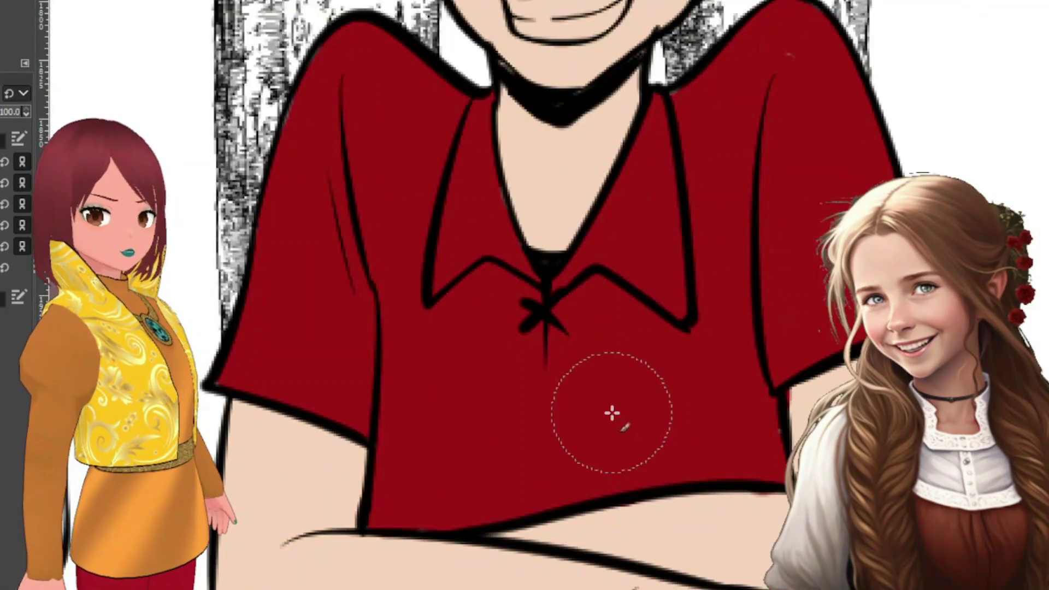
scroll(612, 414, up, 3)
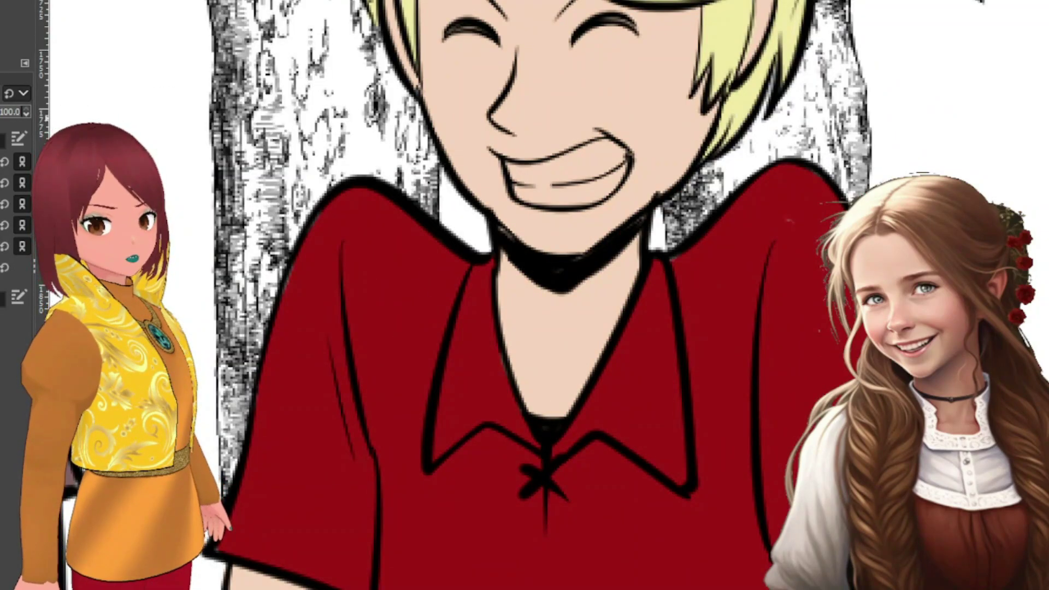